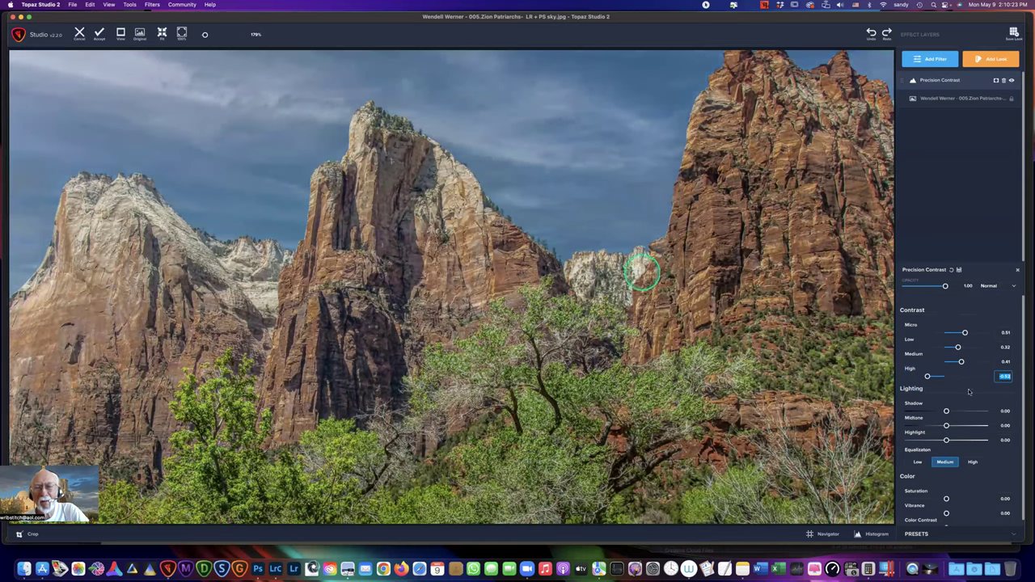
Set the Precision Contrast filter's High contrast to -0.41 and compare the adjusted photo with the original
{"action": "left_click_drag", "start_coordinate": [926, 377], "coordinate": [928, 376]}
{"action": "left_click", "coordinate": [440, 306]}
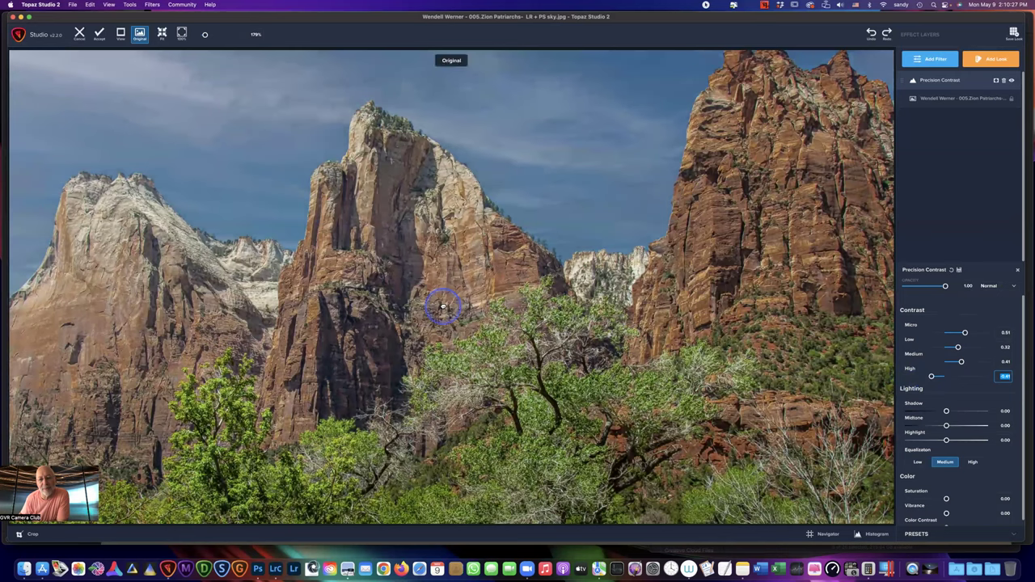
{"action": "left_click", "coordinate": [441, 304]}
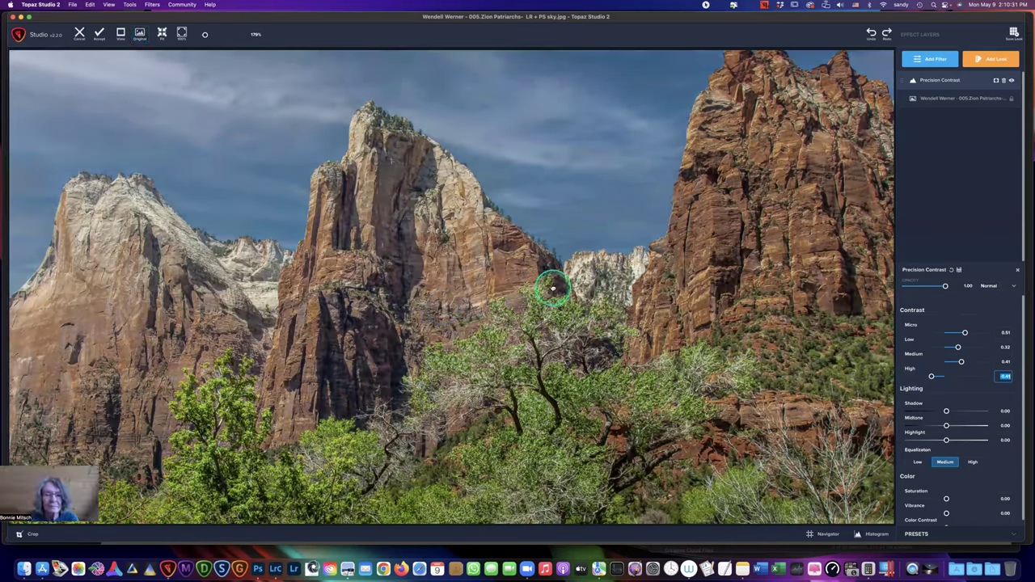
{"action": "left_click", "coordinate": [486, 258]}
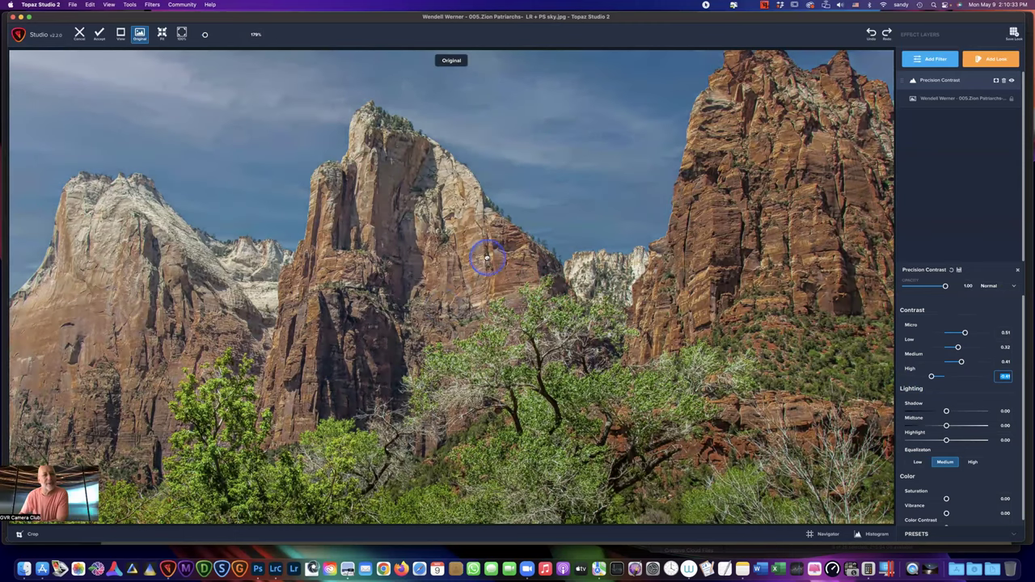
{"action": "left_click", "coordinate": [486, 257]}
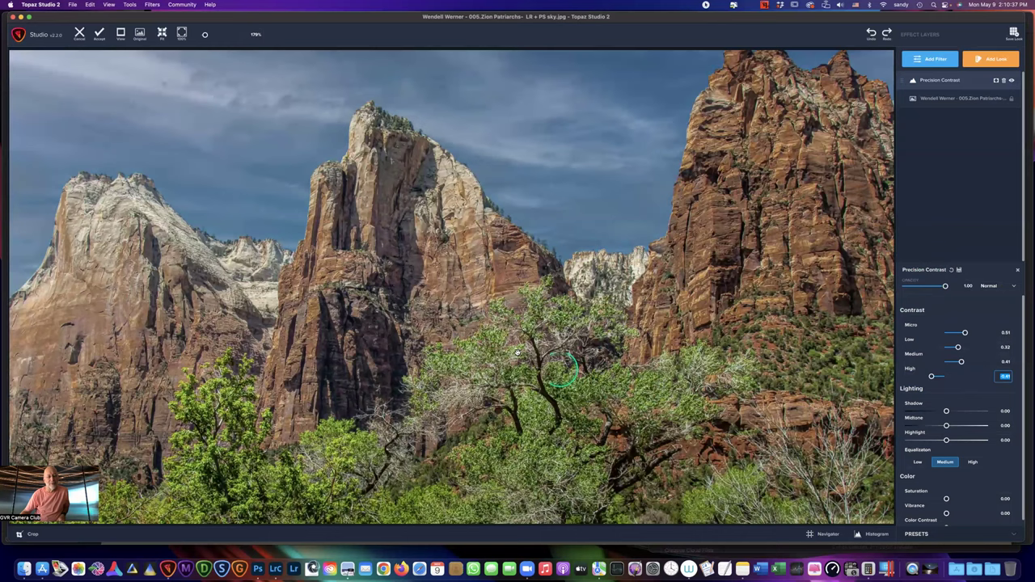
Add a Precision Detail filter above the Precision Contrast layer
{"action": "left_click", "coordinate": [744, 308]}
{"action": "left_click", "coordinate": [953, 287]}
{"action": "left_click", "coordinate": [981, 95]}
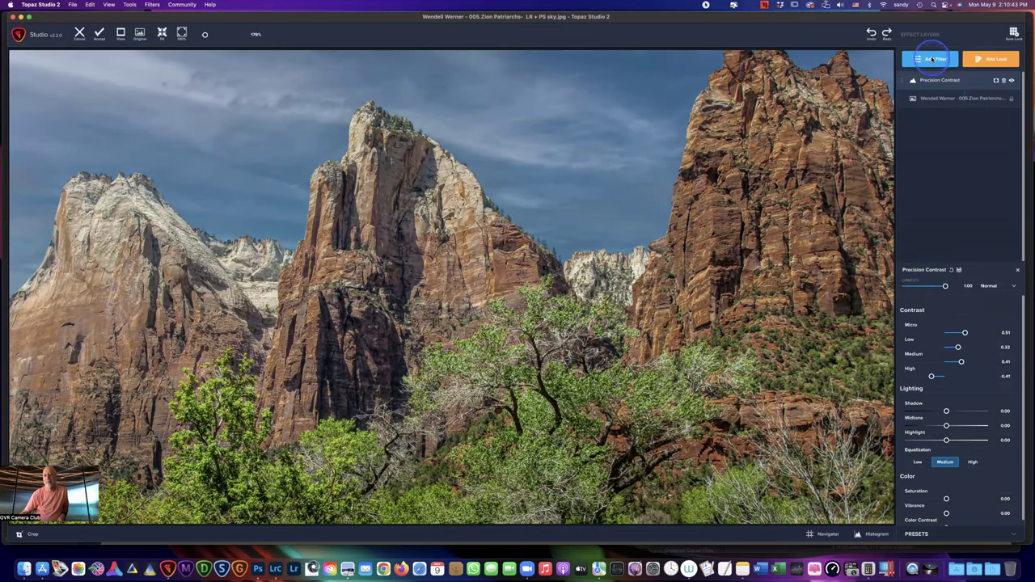
{"action": "left_click", "coordinate": [930, 58]}
{"action": "left_click", "coordinate": [895, 114]}
{"action": "left_click", "coordinate": [905, 228]}
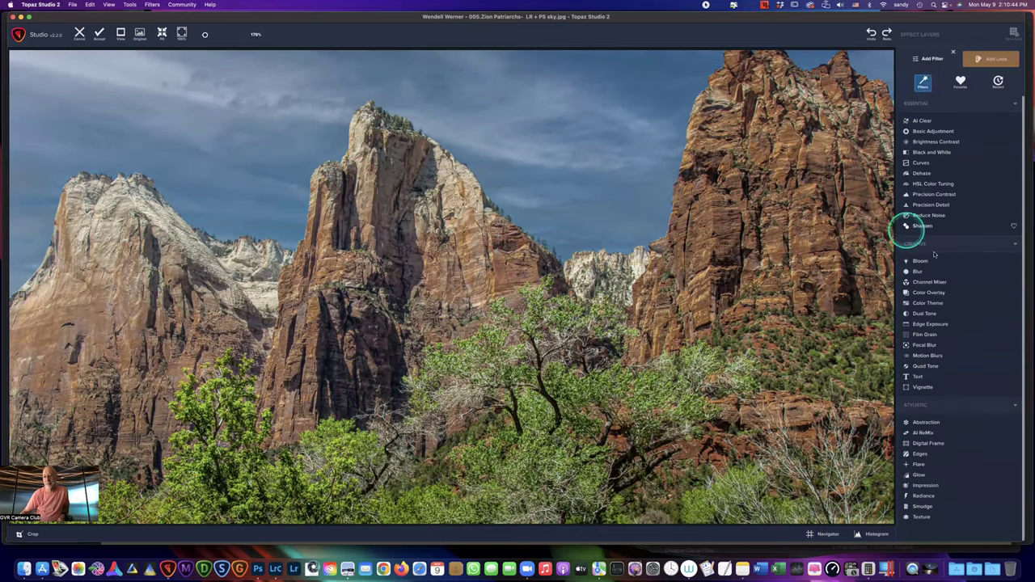
{"action": "left_click", "coordinate": [934, 205]}
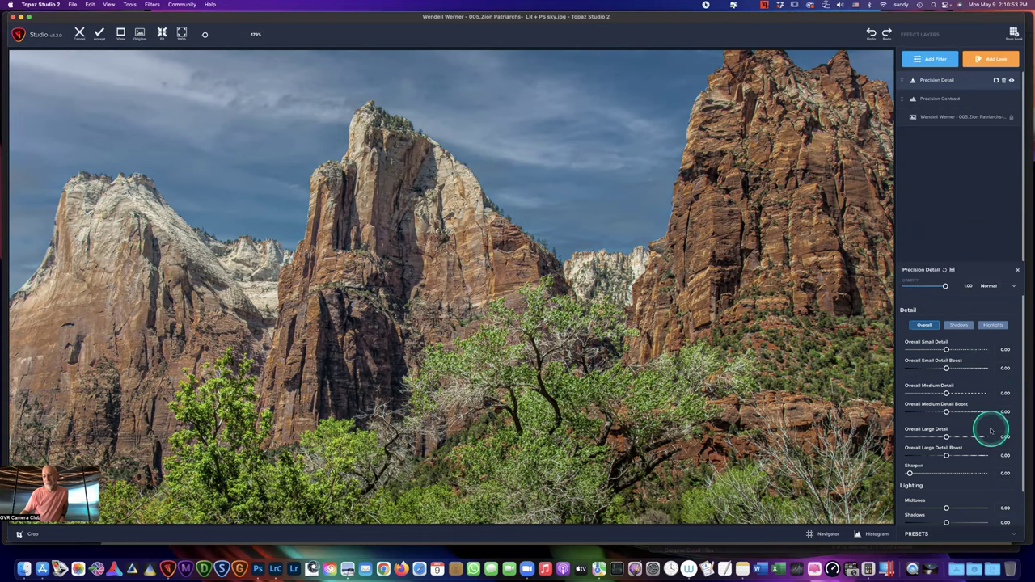
Set Overall Medium Detail to 0.22 and Overall Large Detail to 0.19 in the Precision Detail filter
{"action": "scroll", "coordinate": [991, 430], "scroll_direction": "down", "scroll_amount": 1}
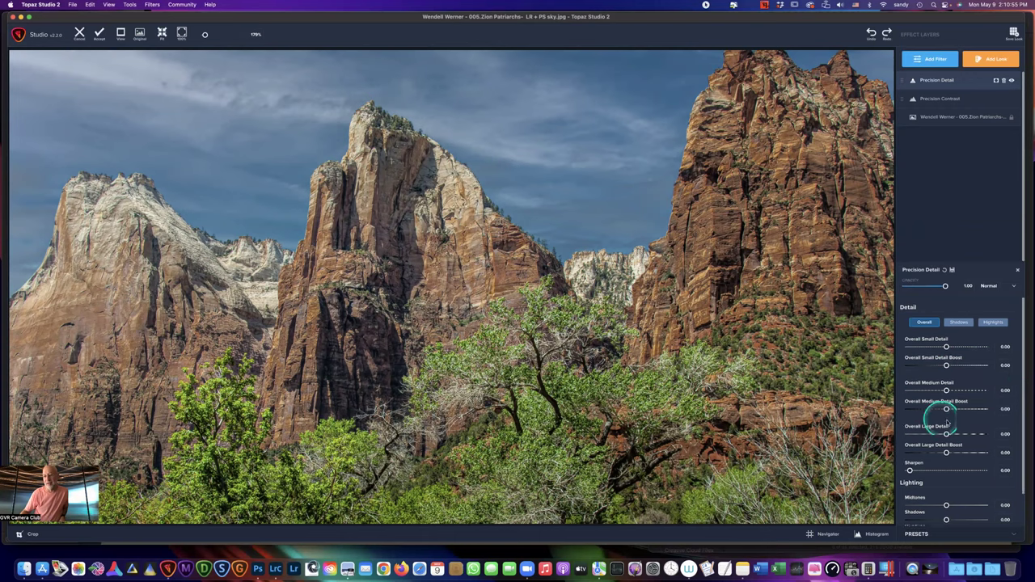
{"action": "scroll", "coordinate": [979, 419], "scroll_direction": "down", "scroll_amount": 2}
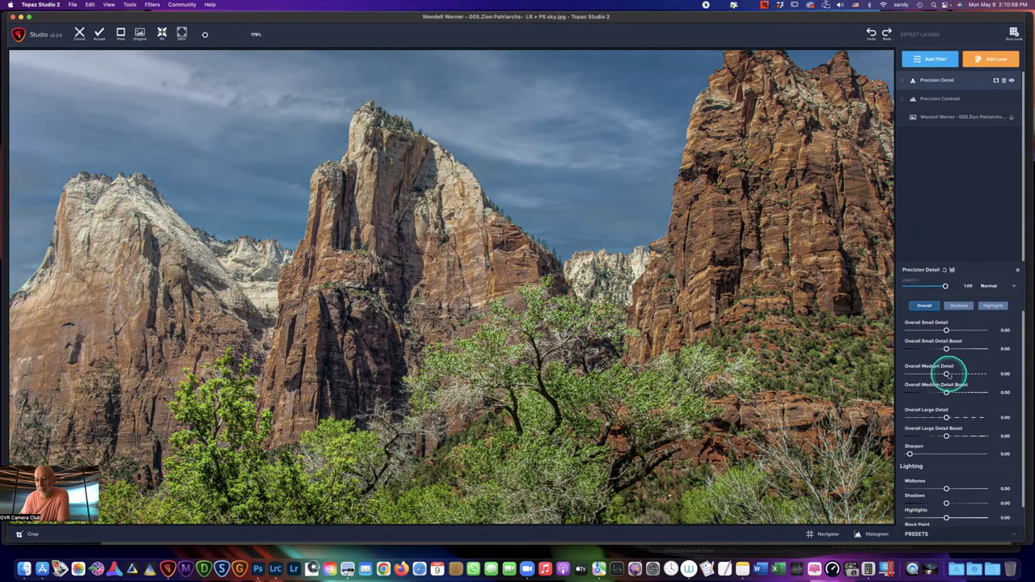
{"action": "left_click", "coordinate": [946, 374]}
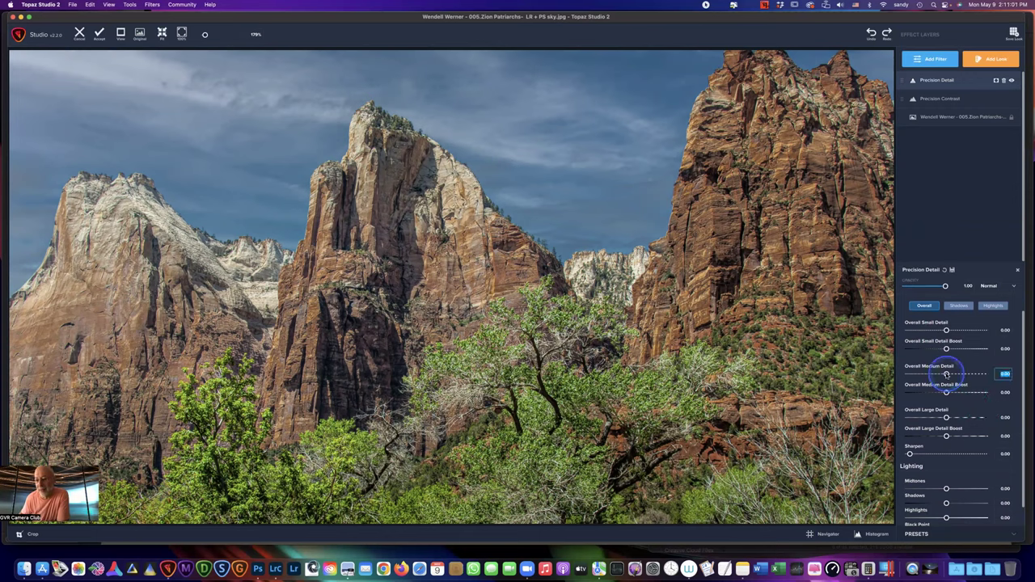
{"action": "mouse_move", "coordinate": [946, 375]}
{"action": "left_mouse_down"}
{"action": "mouse_move", "coordinate": [967, 373]}
{"action": "mouse_move", "coordinate": [954, 374]}
{"action": "left_mouse_up"}
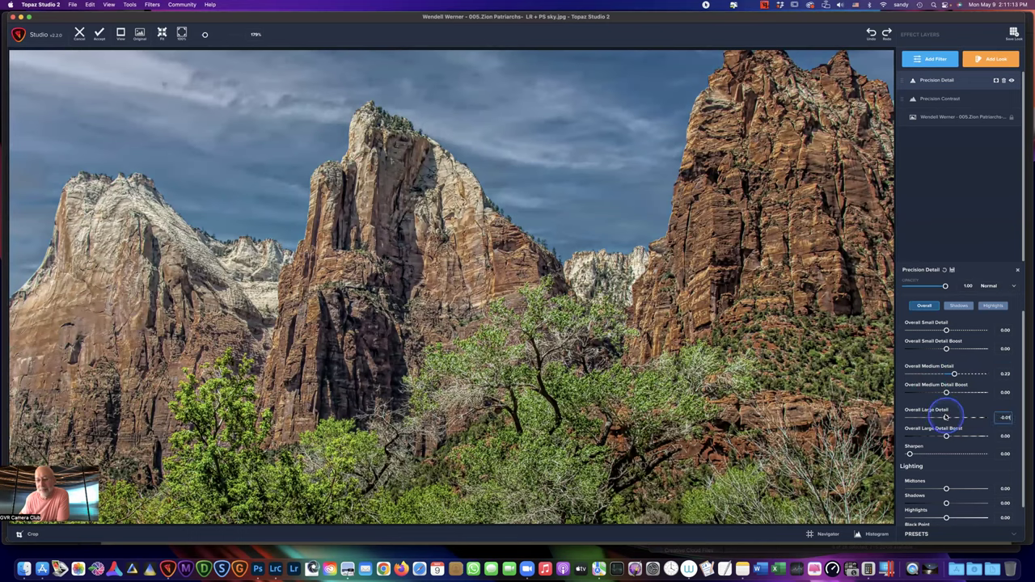
{"action": "left_click_drag", "start_coordinate": [946, 417], "coordinate": [954, 417]}
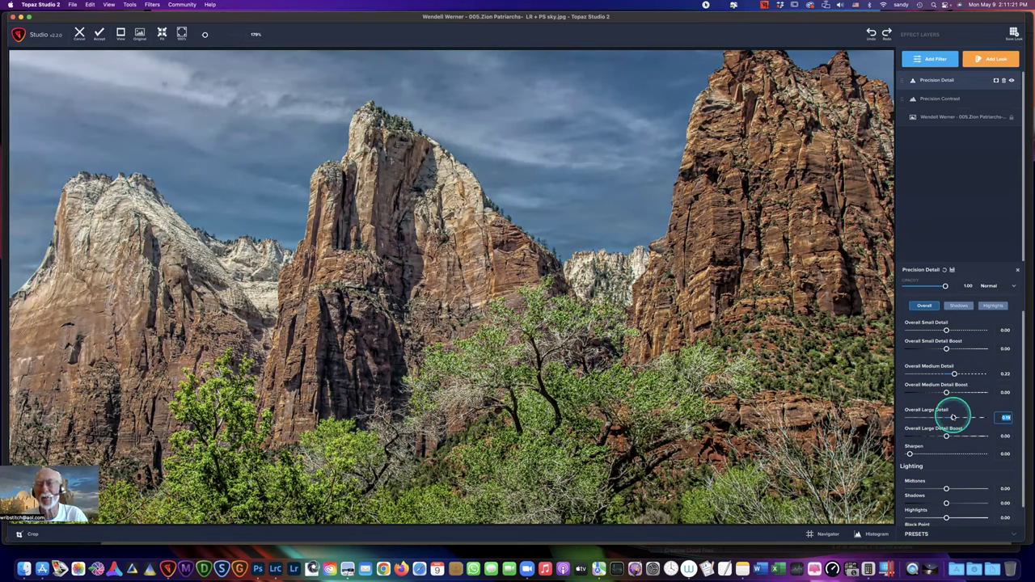
Compare the photo with both filters applied against the original, checking the rock faces, trees and sky
{"action": "left_click", "coordinate": [384, 449]}
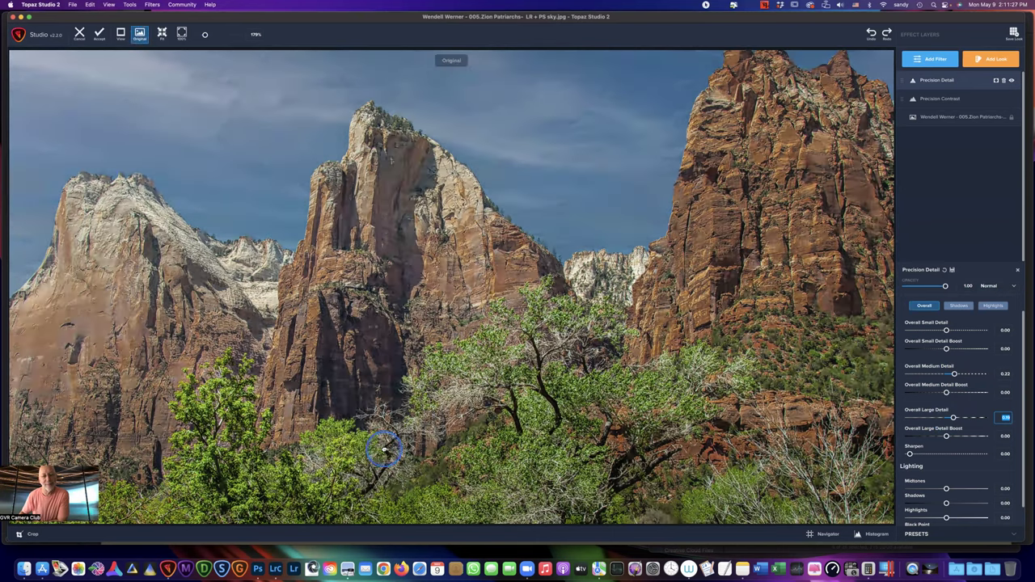
{"action": "left_click", "coordinate": [384, 449]}
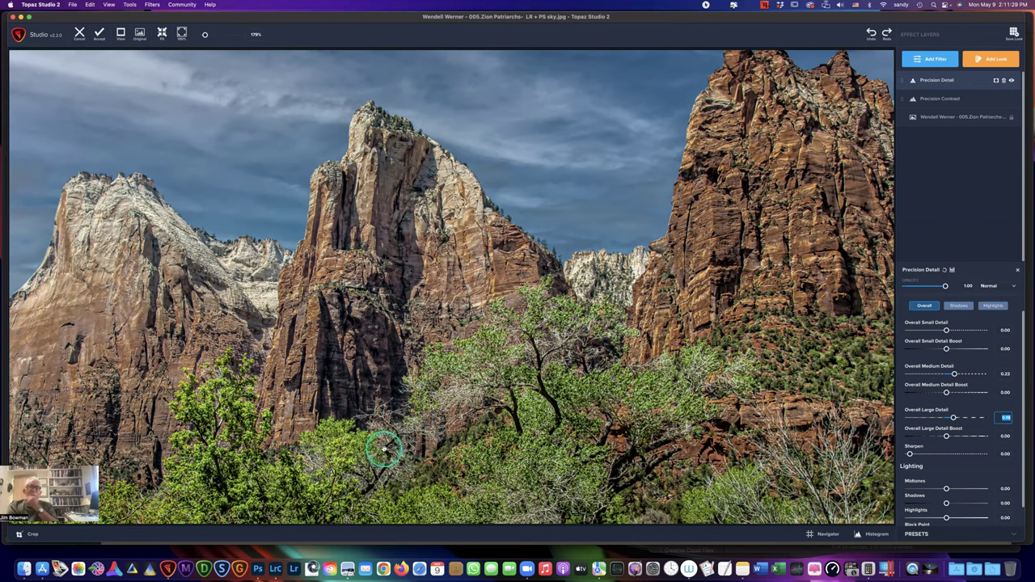
{"action": "left_click", "coordinate": [839, 420]}
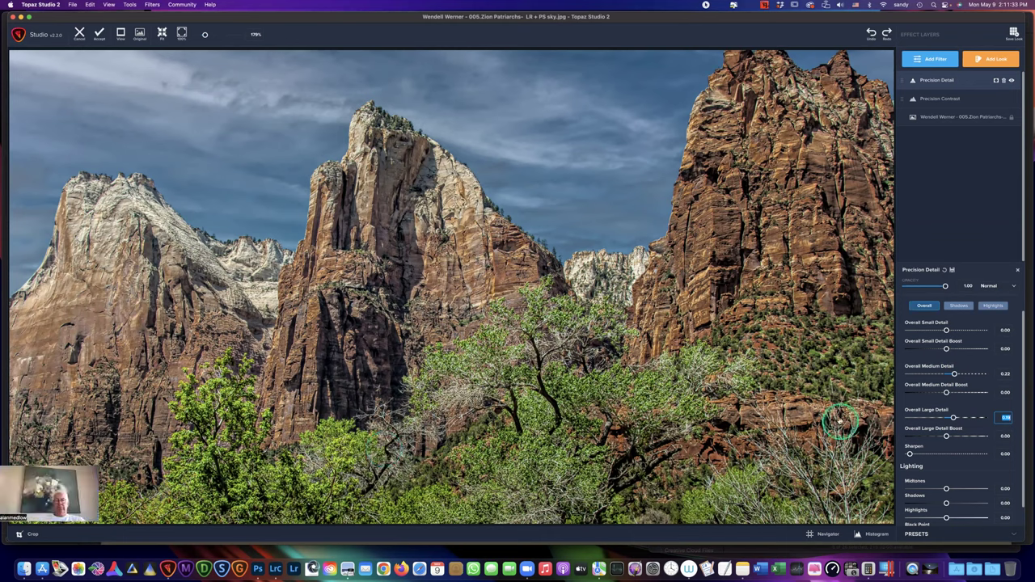
{"action": "left_click", "coordinate": [485, 124]}
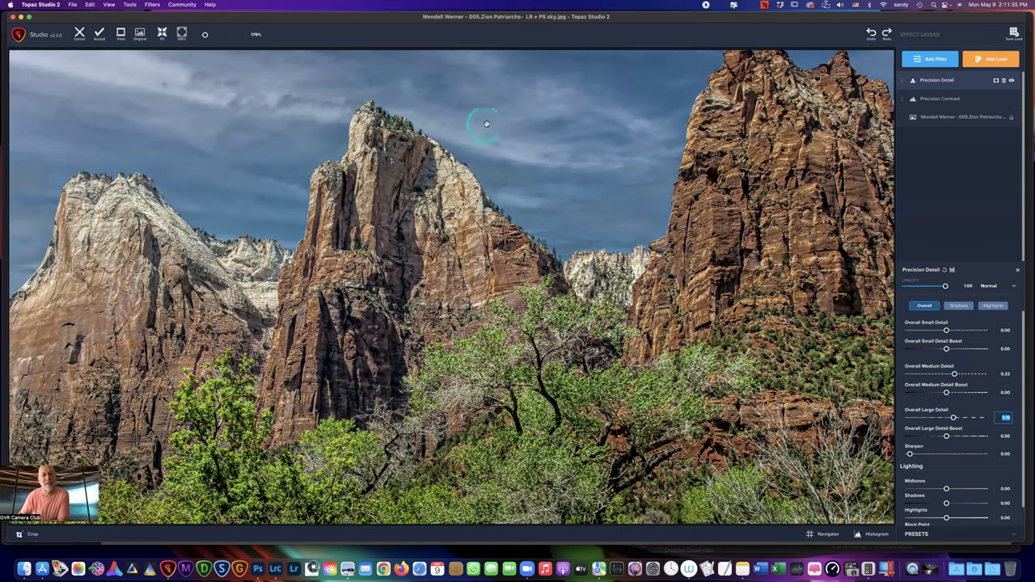
{"action": "left_click", "coordinate": [1012, 81]}
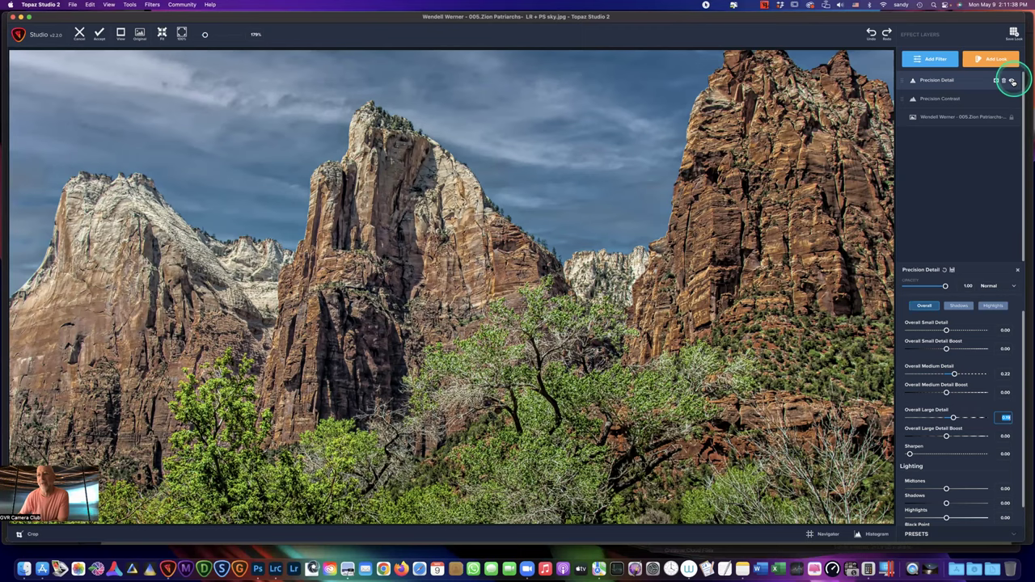
{"action": "left_click", "coordinate": [948, 82]}
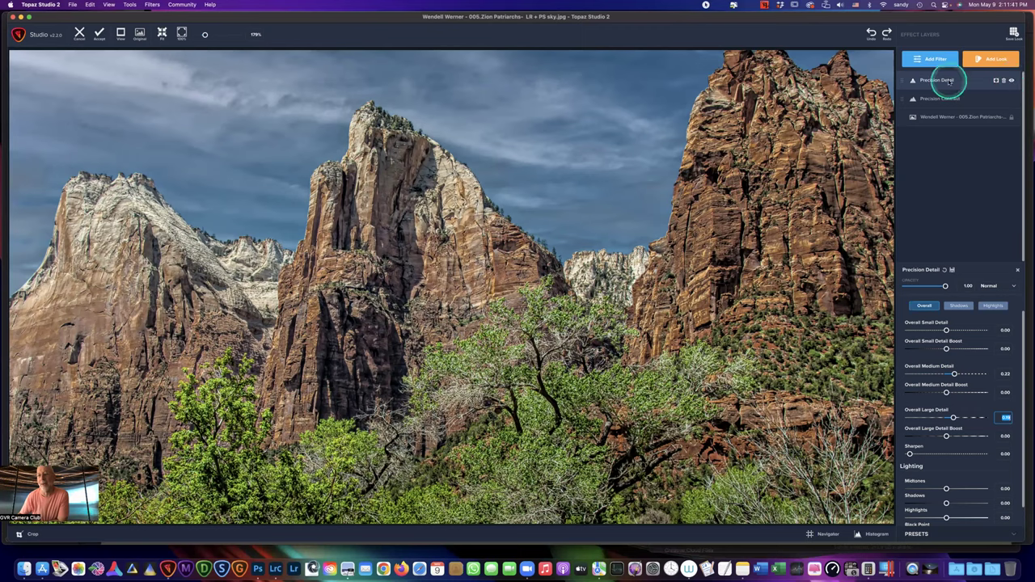
{"action": "left_click", "coordinate": [461, 349]}
{"action": "left_click", "coordinate": [461, 350]}
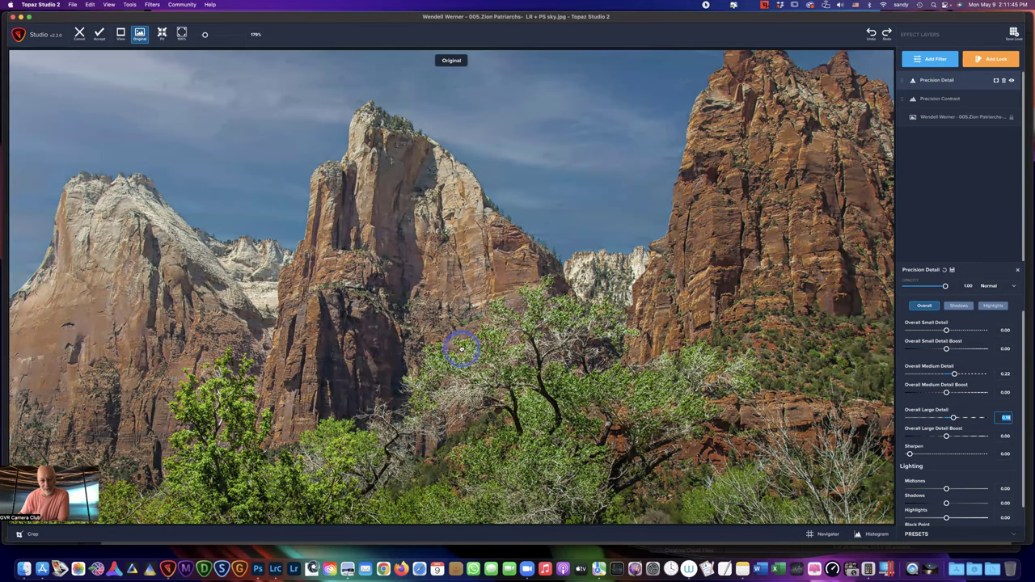
{"action": "left_click", "coordinate": [461, 349]}
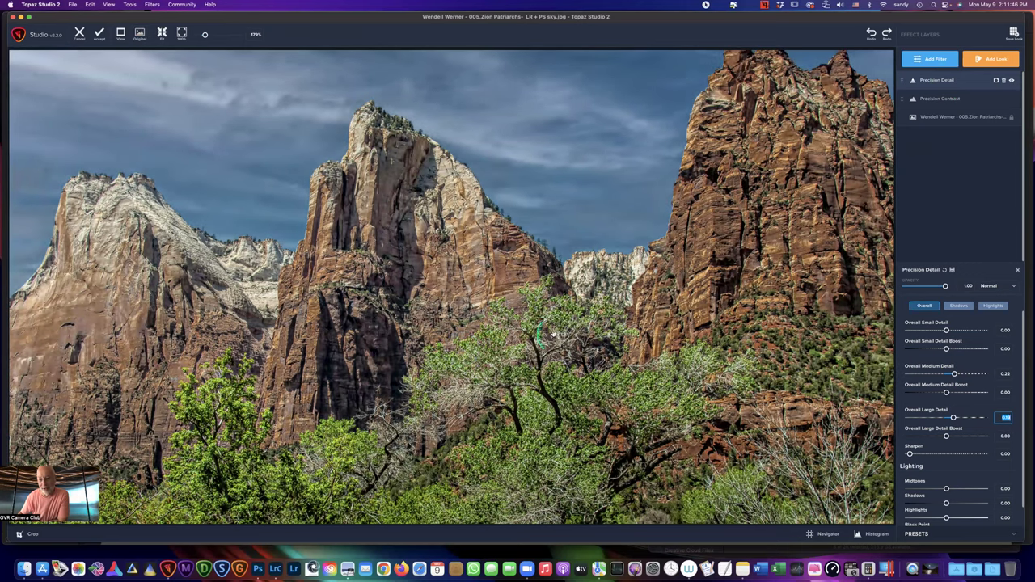
Toggle the Precision Detail effect off and on to compare the photo with and without it
{"action": "left_click", "coordinate": [1013, 82]}
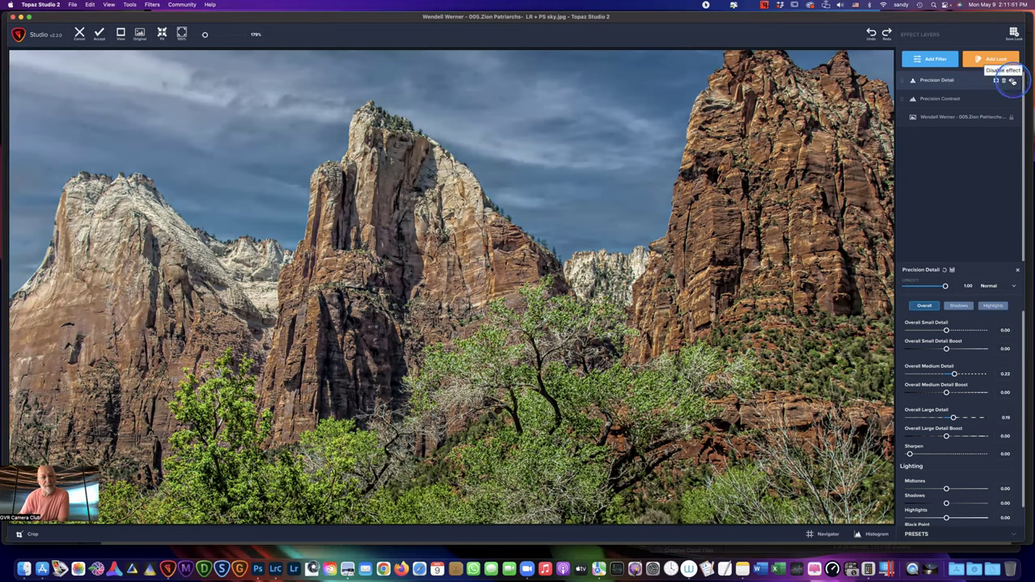
{"action": "left_click", "coordinate": [1013, 81]}
{"action": "left_click", "coordinate": [1013, 82]}
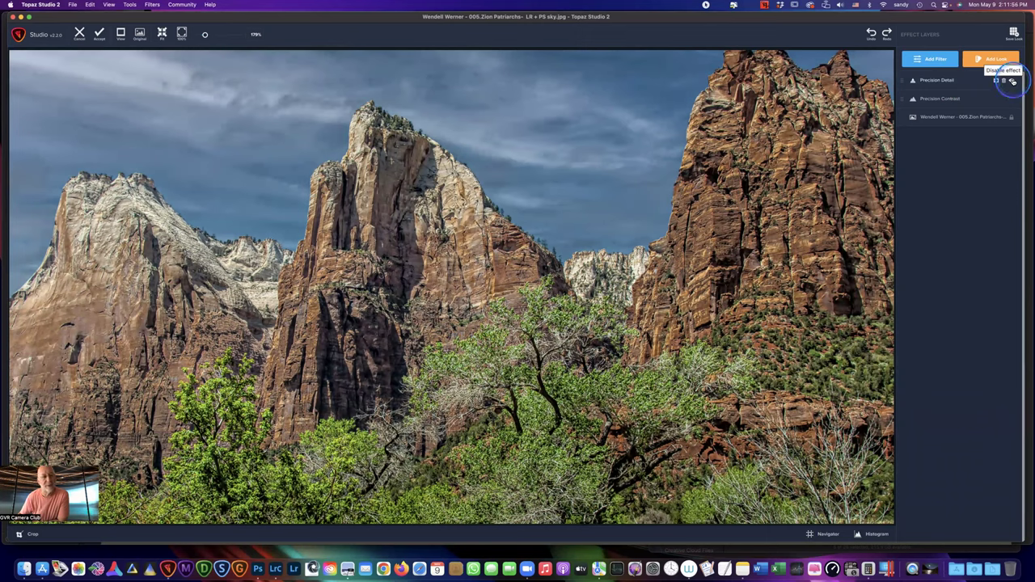
{"action": "left_click", "coordinate": [1012, 82]}
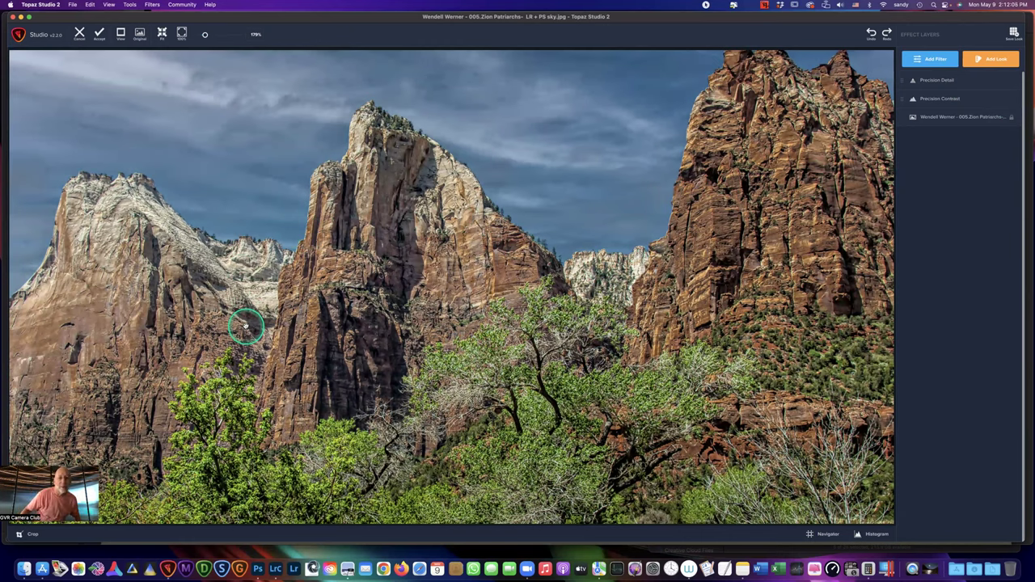
Try a higher Overall Small Detail in the Precision Detail filter, and reset that setting to 0.00
{"action": "left_click", "coordinate": [955, 81]}
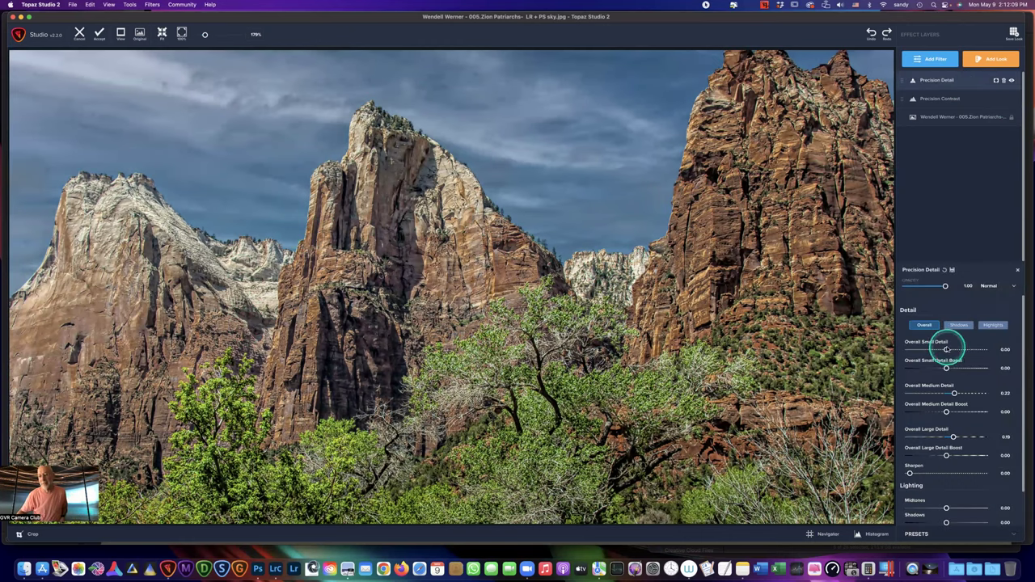
{"action": "mouse_move", "coordinate": [946, 350]}
{"action": "left_mouse_down"}
{"action": "mouse_move", "coordinate": [990, 349]}
{"action": "mouse_move", "coordinate": [958, 349]}
{"action": "left_mouse_up"}
{"action": "double_click", "coordinate": [958, 350]}
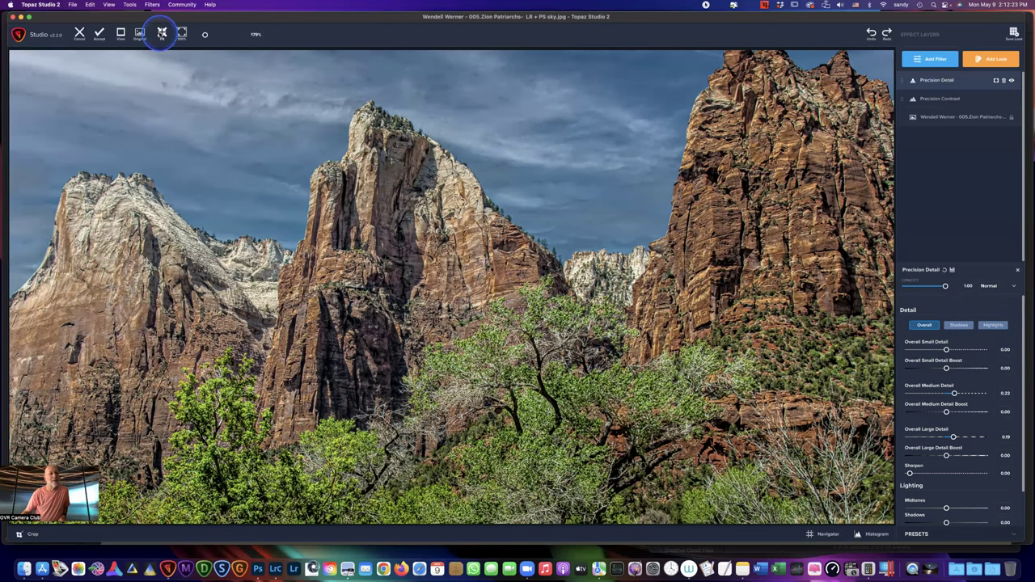
Examine the whole framed photo and the filter's Lighting settings, and inspect the mountains at 179% zoom
{"action": "left_click", "coordinate": [161, 33]}
{"action": "mouse_move", "coordinate": [962, 327]}
{"action": "left_mouse_down"}
{"action": "mouse_move", "coordinate": [975, 308]}
{"action": "mouse_move", "coordinate": [952, 325]}
{"action": "left_mouse_up"}
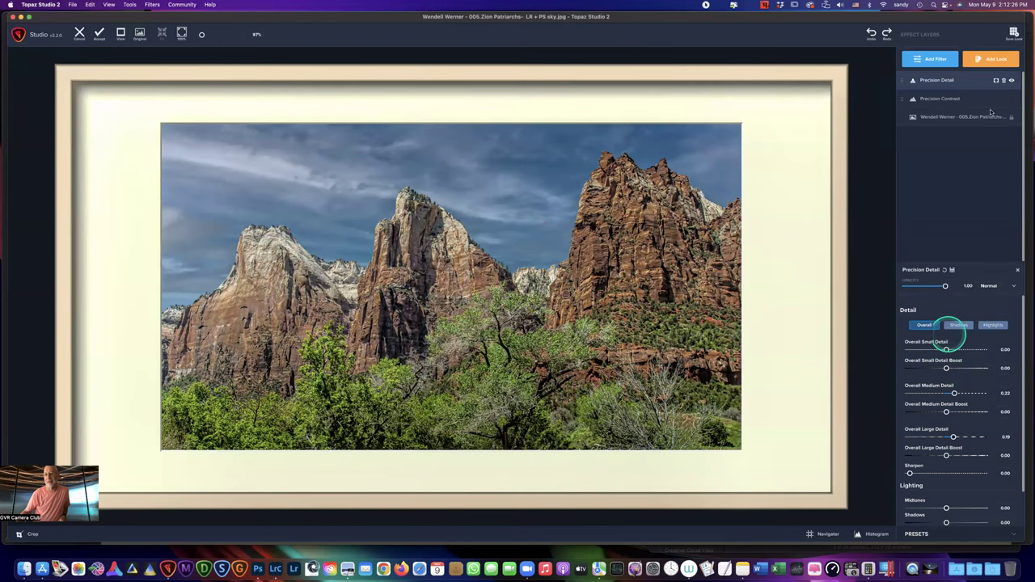
{"action": "left_click", "coordinate": [789, 287]}
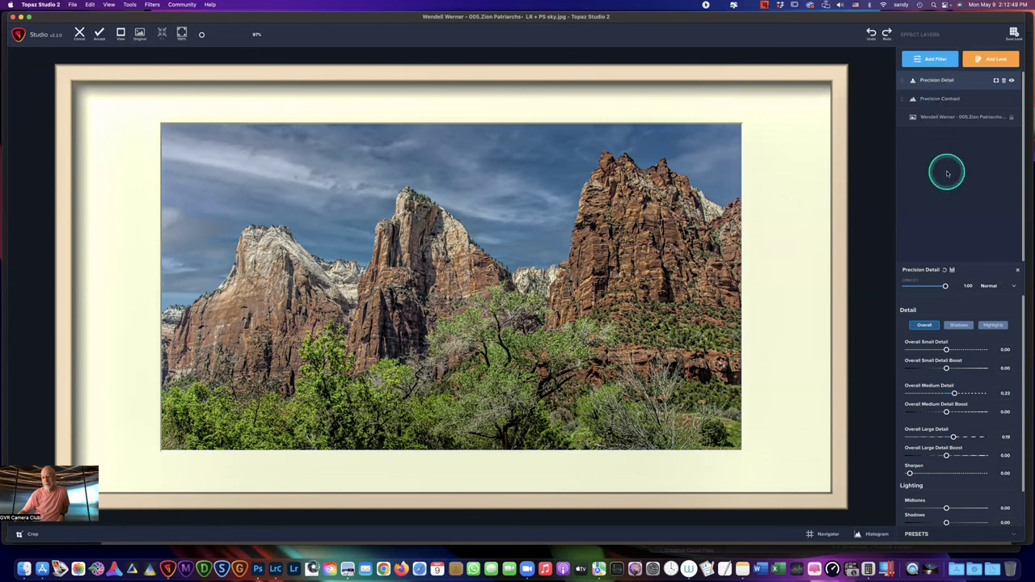
{"action": "scroll", "coordinate": [979, 505], "scroll_direction": "down", "scroll_amount": 3}
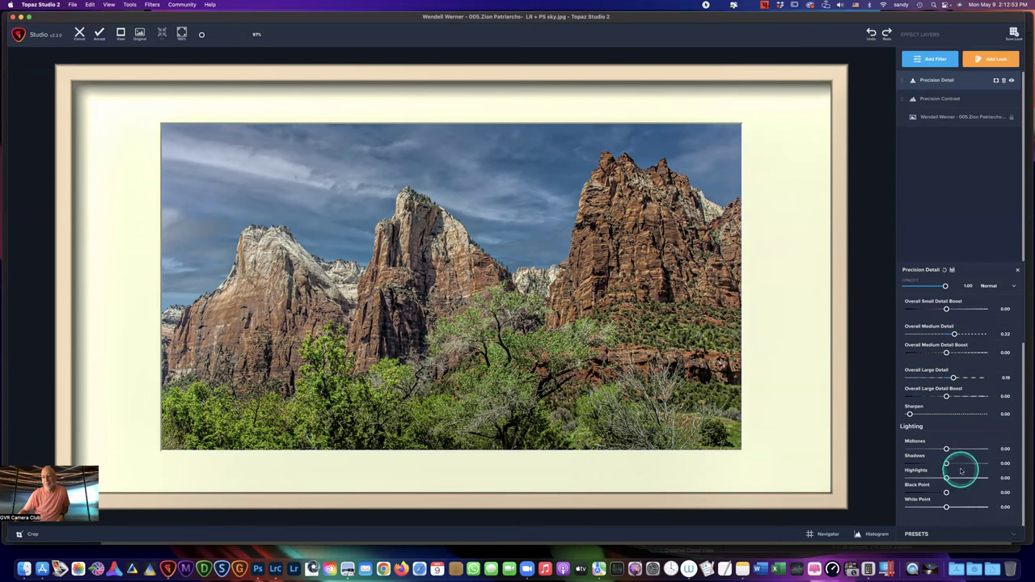
{"action": "scroll", "coordinate": [959, 473], "scroll_direction": "up", "scroll_amount": 3}
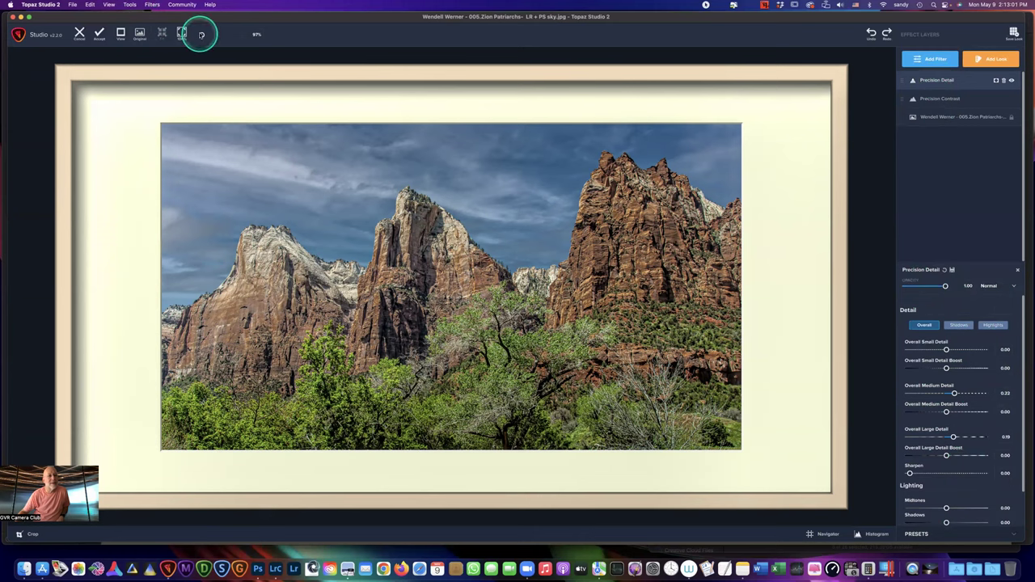
{"action": "left_click", "coordinate": [202, 34]}
{"action": "left_click", "coordinate": [202, 34]}
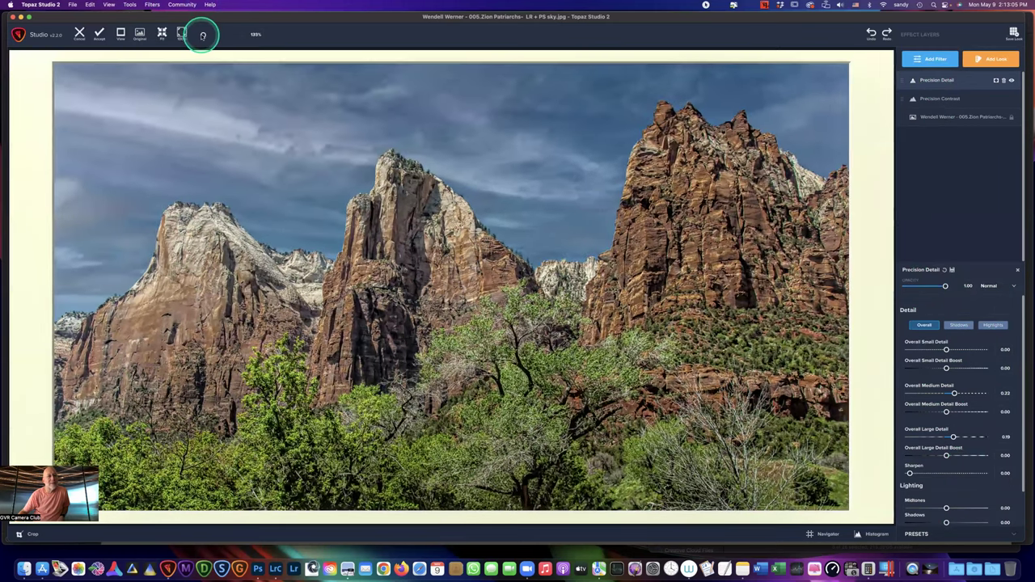
{"action": "left_click", "coordinate": [202, 34]}
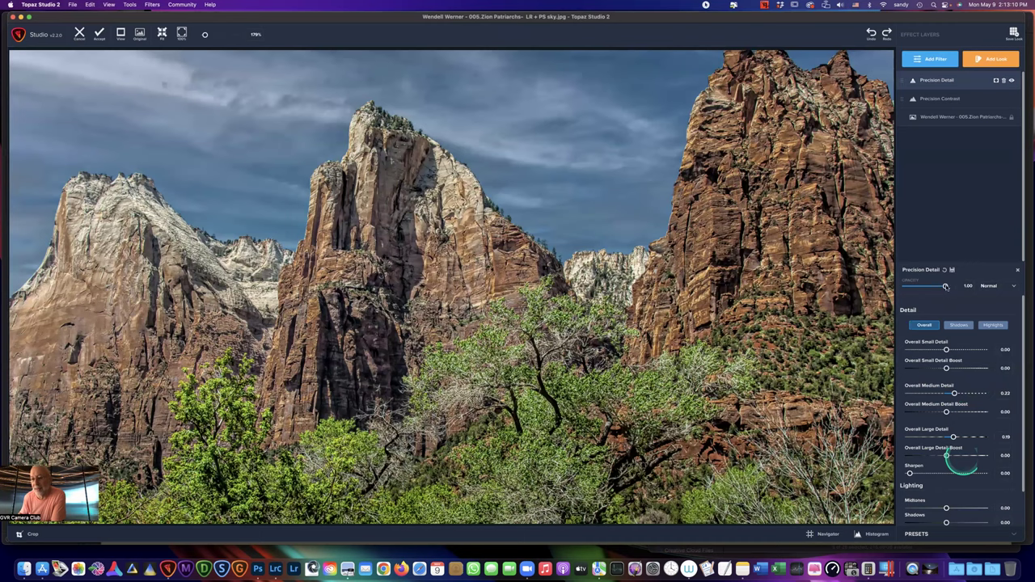
Reduce the Precision Detail filter's opacity to about 0.87
{"action": "mouse_move", "coordinate": [945, 286]}
{"action": "left_mouse_down"}
{"action": "mouse_move", "coordinate": [919, 286]}
{"action": "mouse_move", "coordinate": [930, 286]}
{"action": "left_mouse_up"}
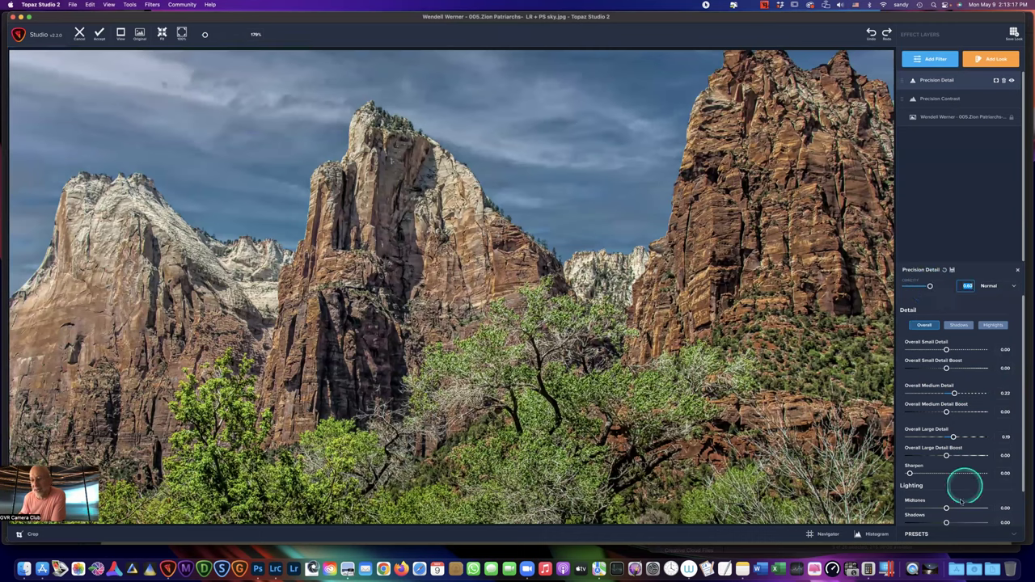
{"action": "left_click", "coordinate": [930, 287]}
{"action": "mouse_move", "coordinate": [930, 286]}
{"action": "left_mouse_down"}
{"action": "mouse_move", "coordinate": [886, 286]}
{"action": "mouse_move", "coordinate": [940, 285]}
{"action": "left_mouse_up"}
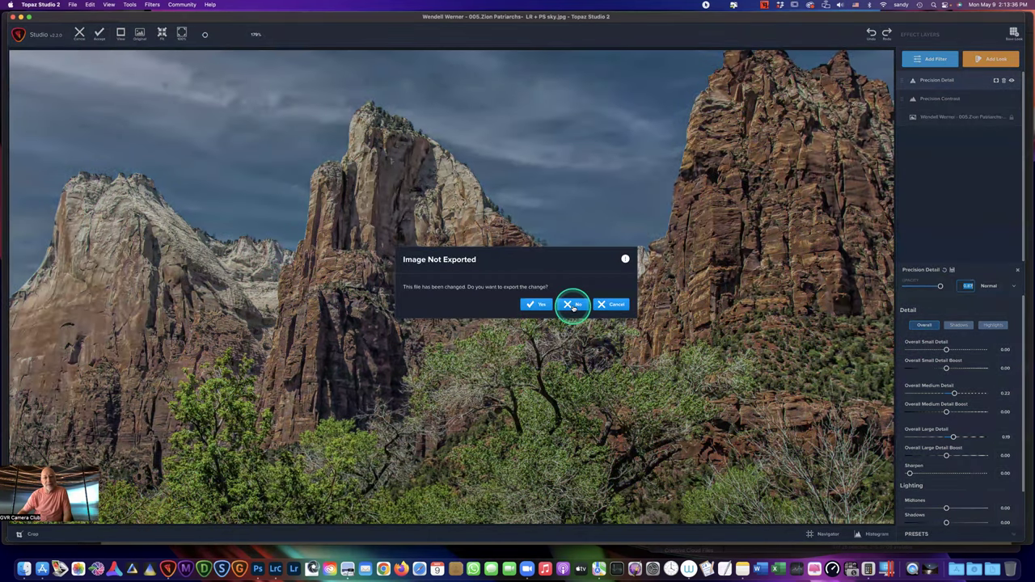
Close the edited photo without exporting the changes, and close the photo set in Preview
{"action": "left_click", "coordinate": [572, 304]}
{"action": "left_click", "coordinate": [43, 331]}
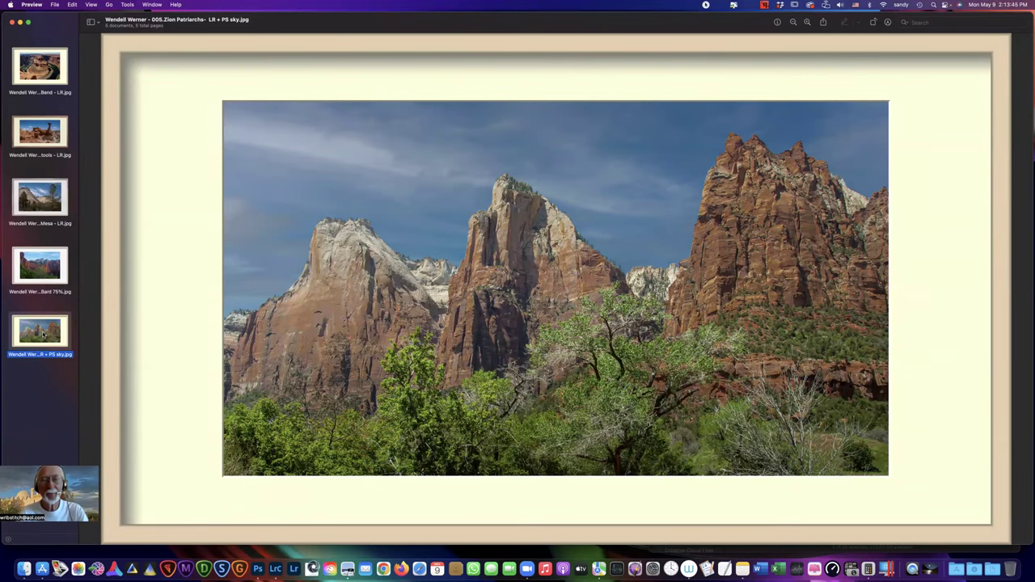
{"action": "key", "text": "super+w"}
{"action": "scroll", "coordinate": [958, 459], "scroll_direction": "up", "scroll_amount": 10}
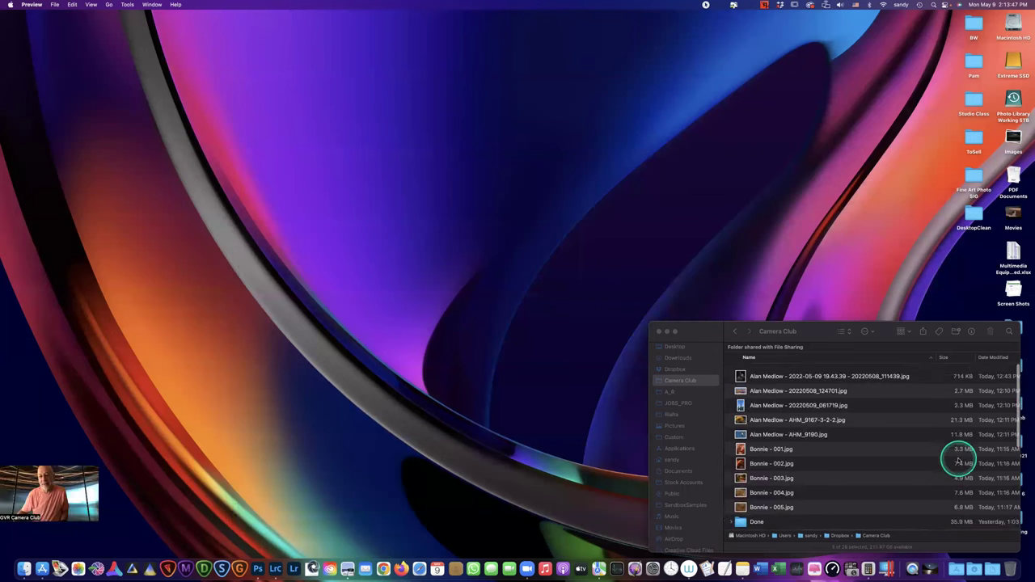
Open the first member's five photos together in Preview, enlarge the window, and zoom in on the metal sculpture photo
{"action": "left_click", "coordinate": [776, 372]}
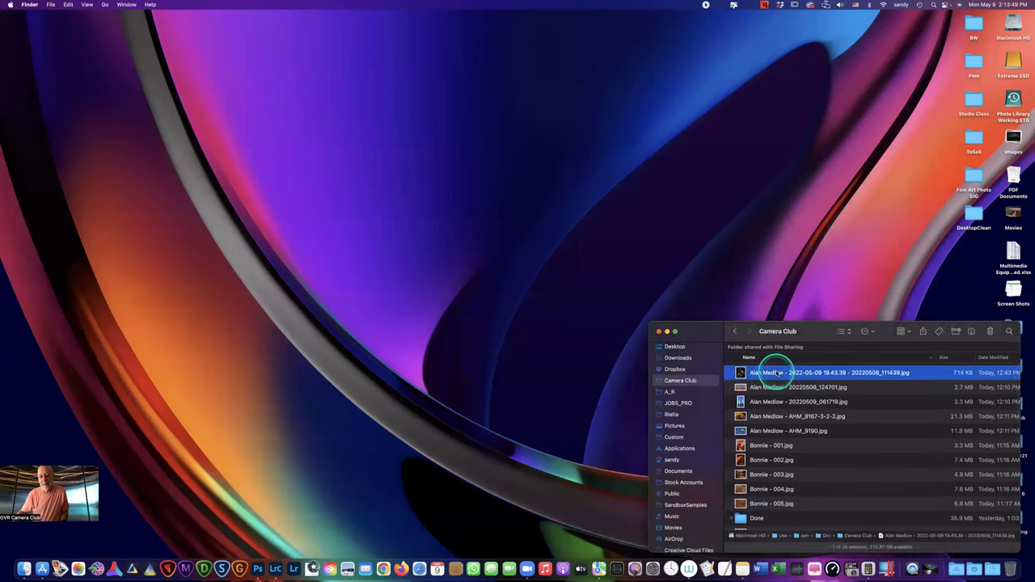
{"action": "left_click", "coordinate": [766, 430], "text": "shift"}
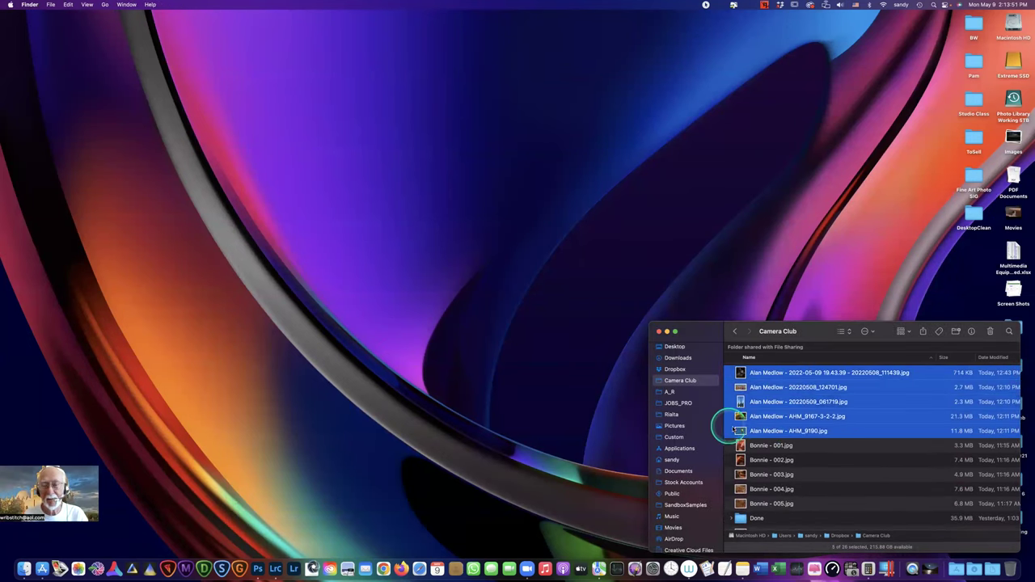
{"action": "double_click", "coordinate": [739, 430]}
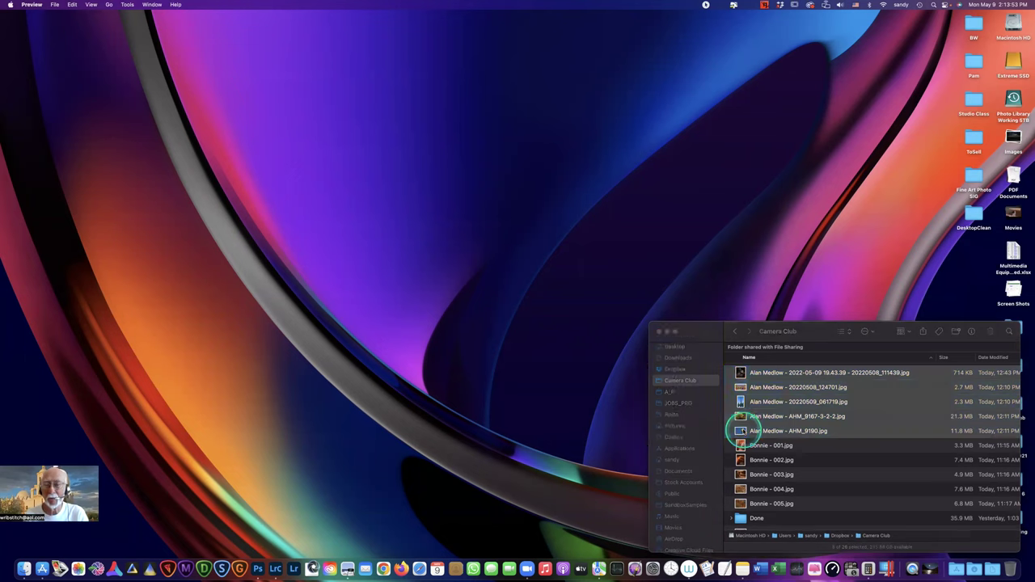
{"action": "left_click_drag", "start_coordinate": [1010, 203], "coordinate": [1025, 195]}
{"action": "double_click", "coordinate": [316, 19]}
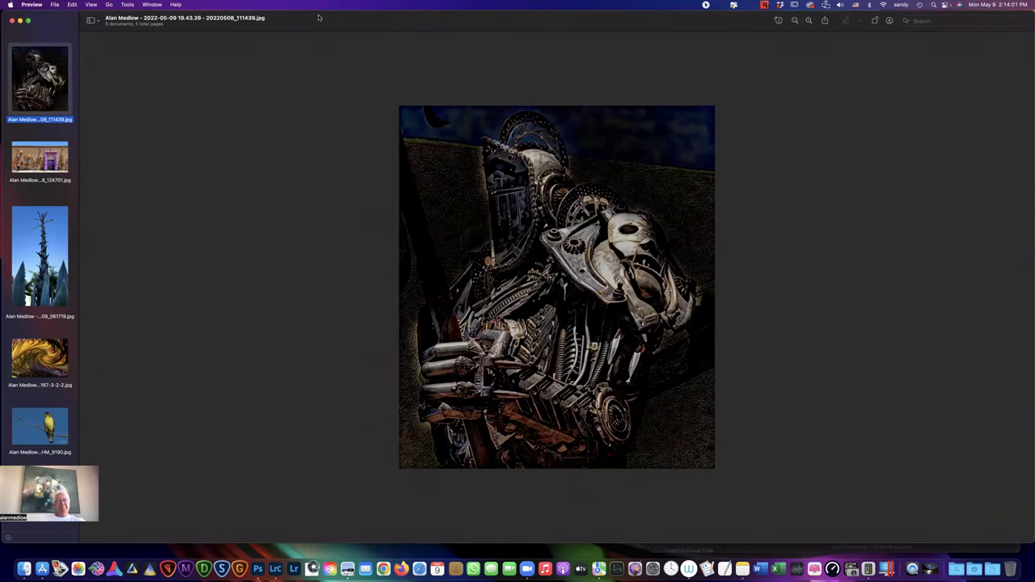
{"action": "key", "text": "super+equal"}
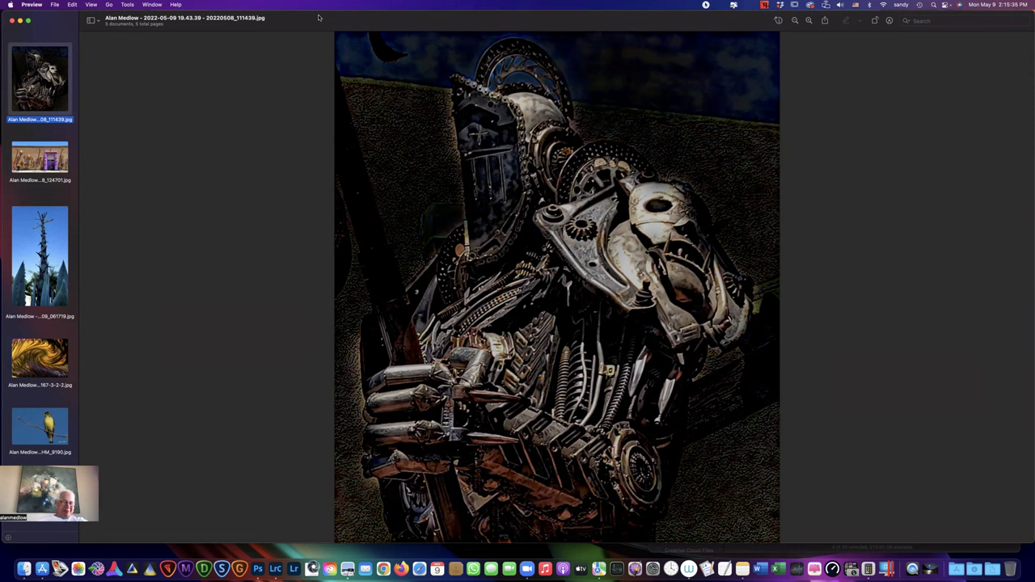
View the metal sculpture, decorated wall and agave stalk photos in turn, and return to the decorated wall photo
{"action": "left_click", "coordinate": [44, 164]}
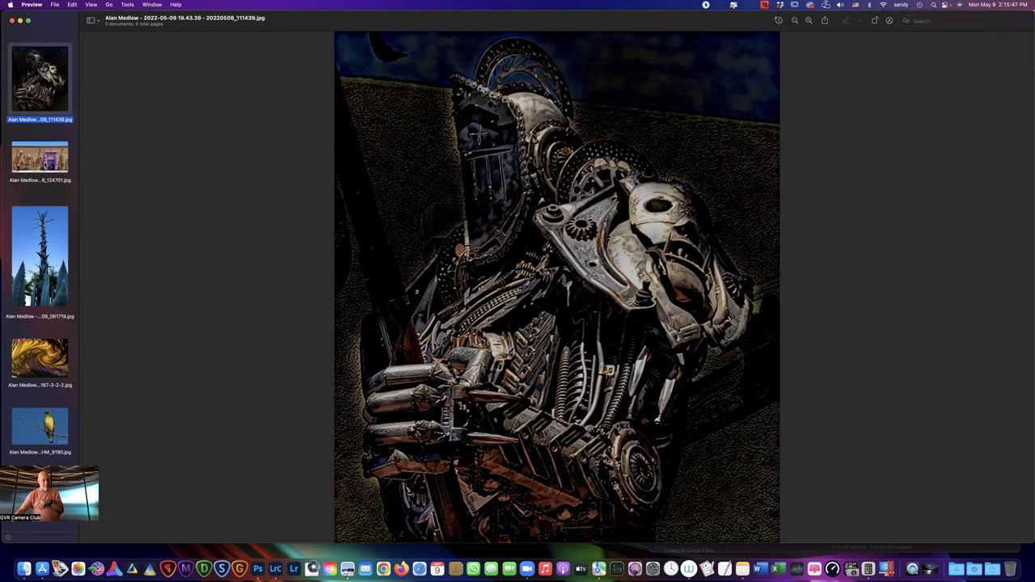
{"action": "left_click", "coordinate": [46, 163]}
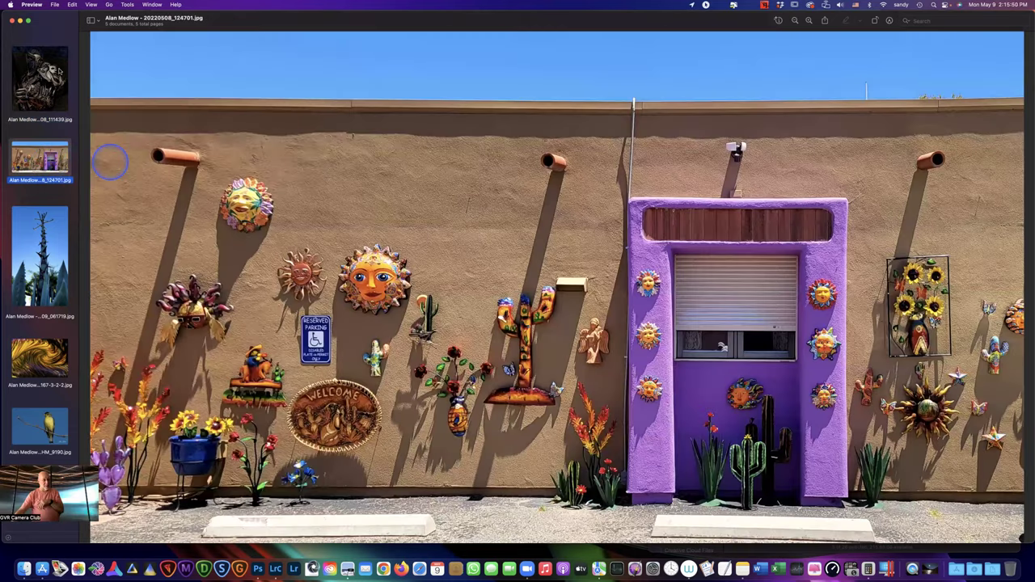
{"action": "key", "text": "Up"}
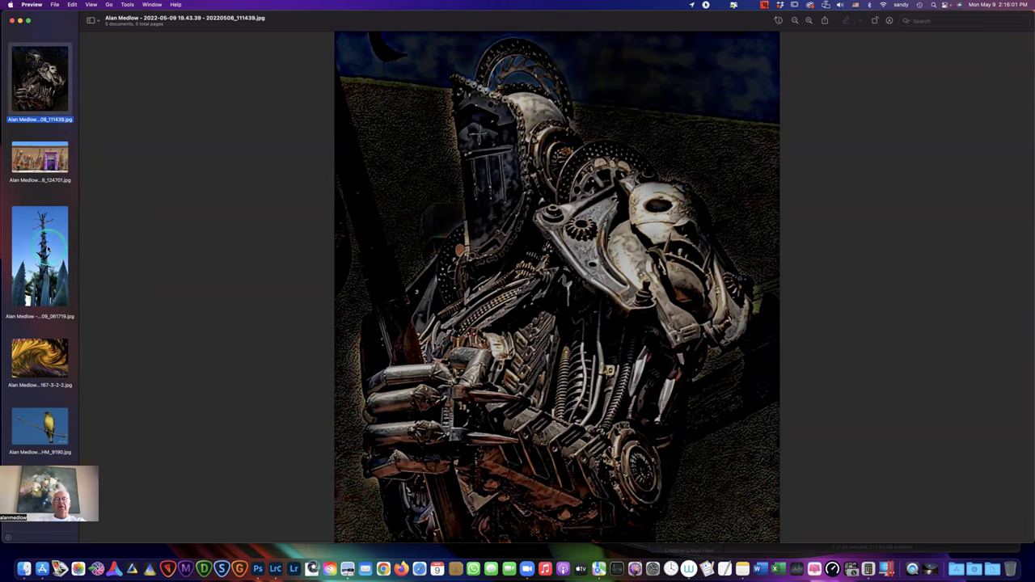
{"action": "left_click", "coordinate": [39, 160]}
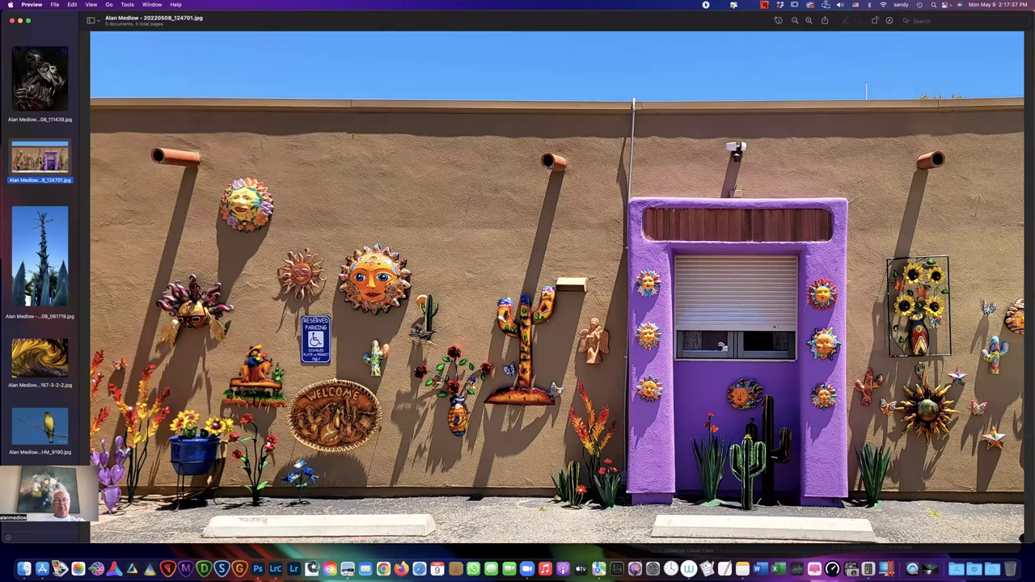
{"action": "left_click", "coordinate": [28, 267]}
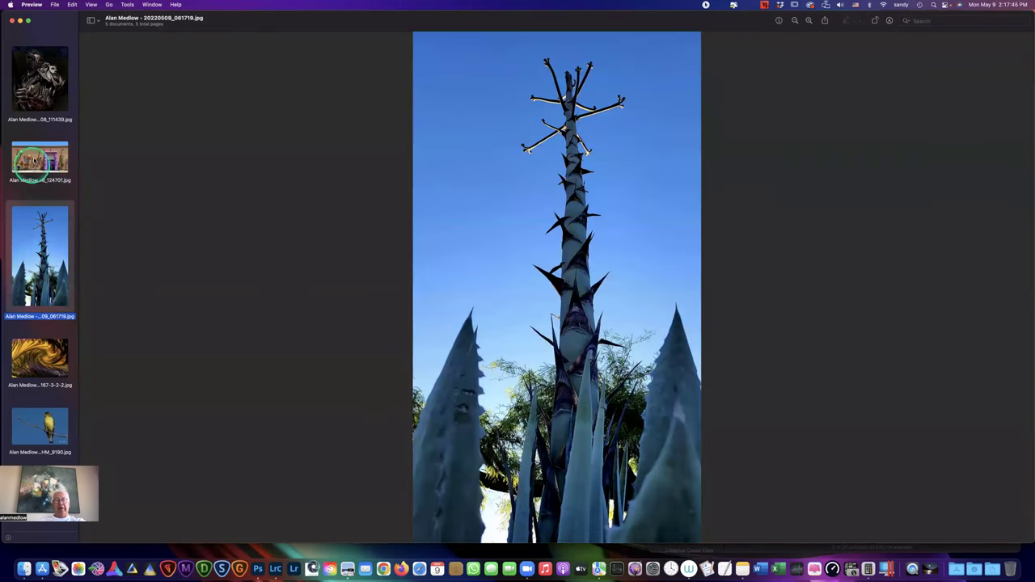
{"action": "left_click", "coordinate": [36, 161]}
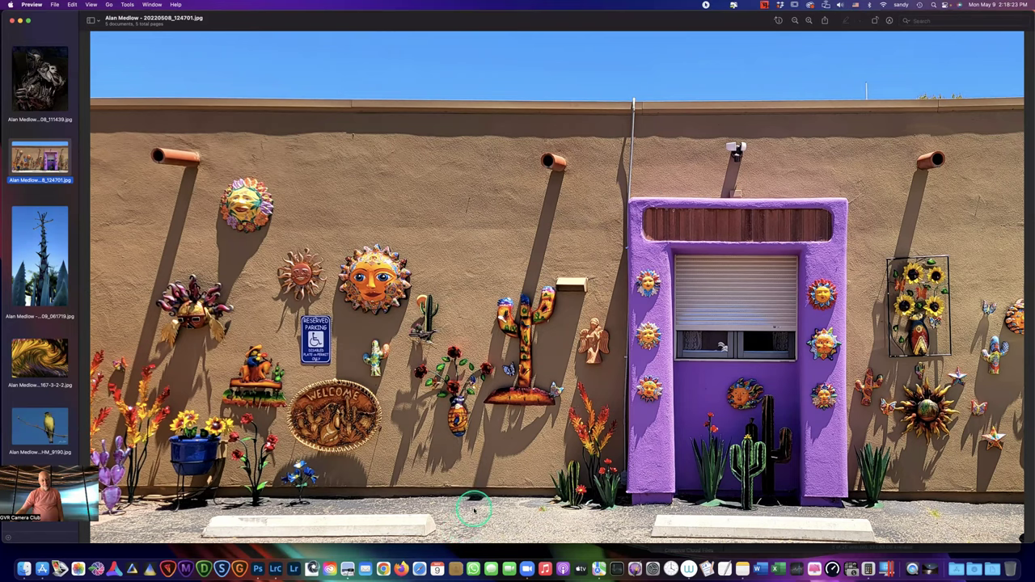
Open the decorated wall photo in Photoshop and dock its floating document in the main window
{"action": "left_click_drag", "start_coordinate": [38, 139], "coordinate": [348, 368]}
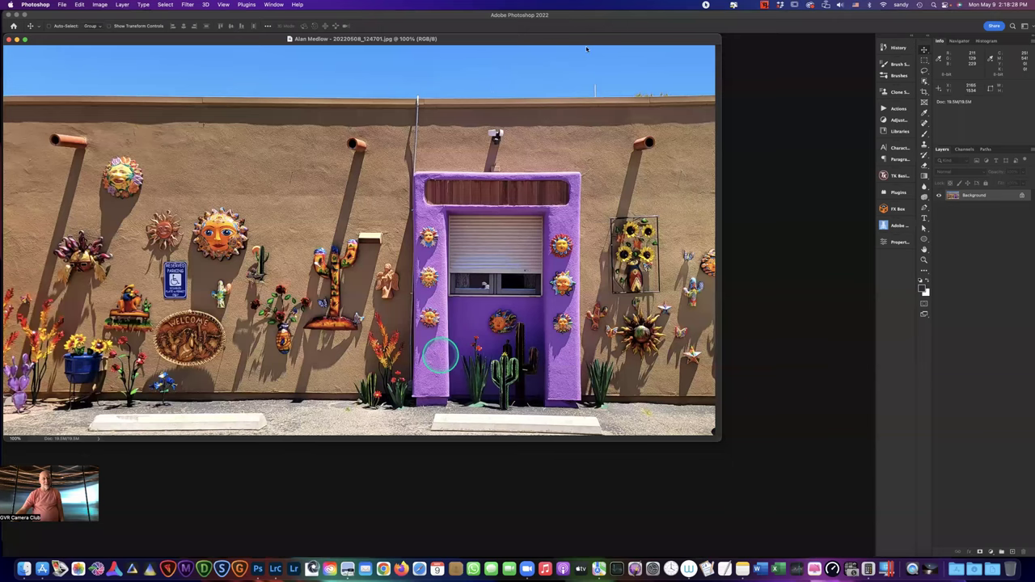
{"action": "double_click", "coordinate": [578, 37]}
{"action": "left_click", "coordinate": [832, 289]}
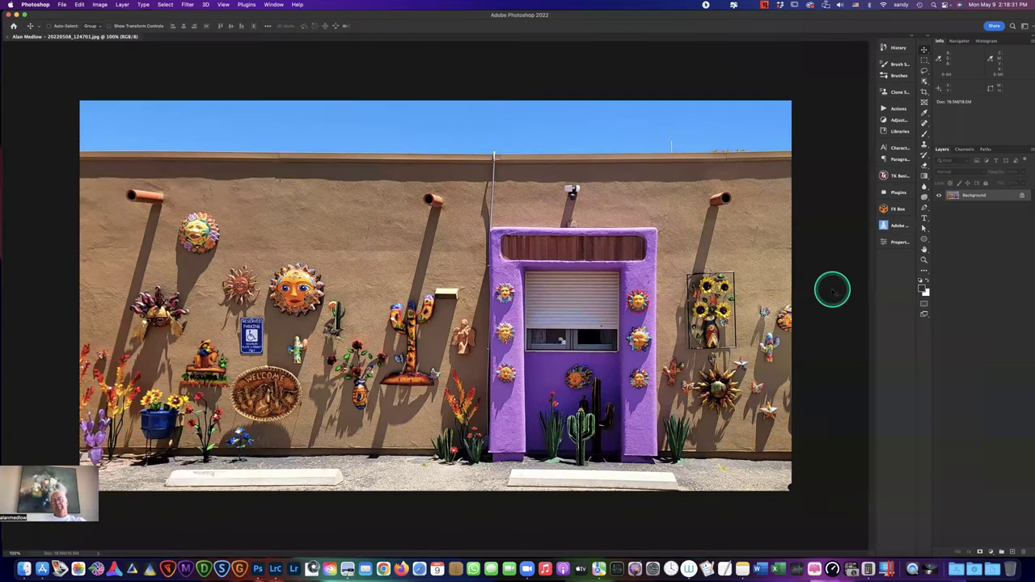
{"action": "left_click", "coordinate": [1031, 312]}
{"action": "left_click", "coordinate": [1008, 261]}
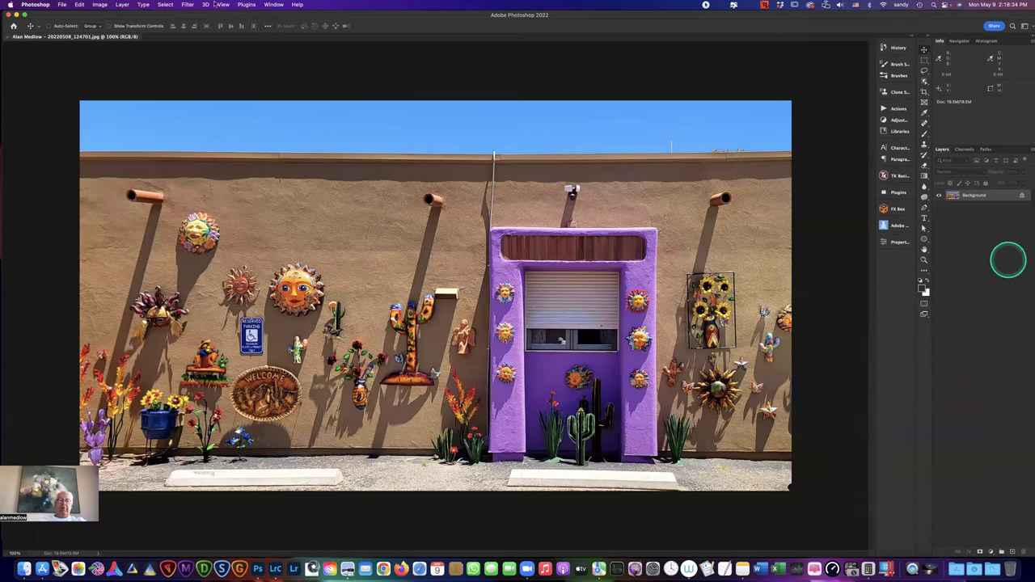
Open the decorated wall photo in the Camera Raw Filter
{"action": "left_click", "coordinate": [143, 7]}
{"action": "left_click", "coordinate": [130, 6]}
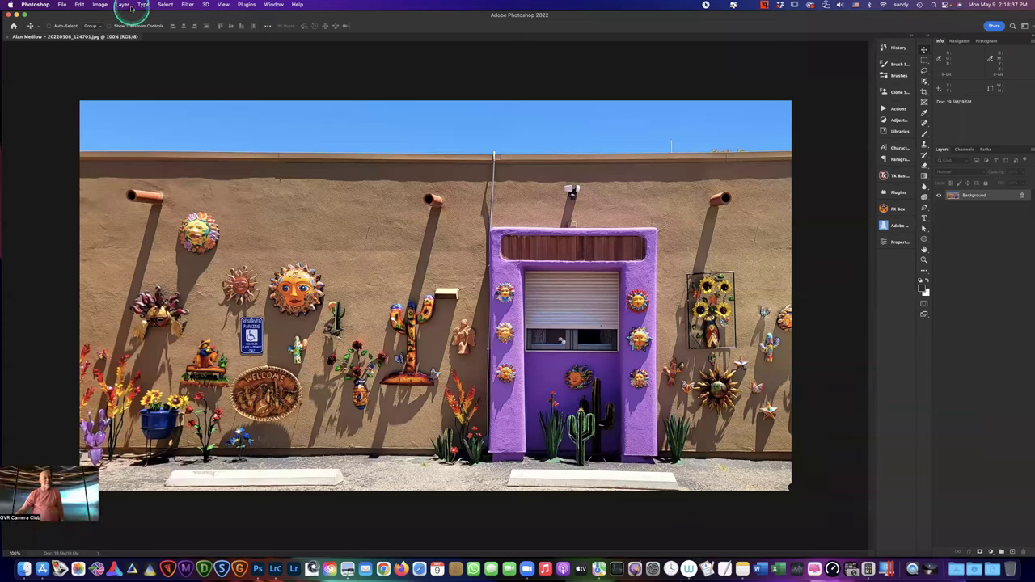
{"action": "left_click", "coordinate": [191, 5]}
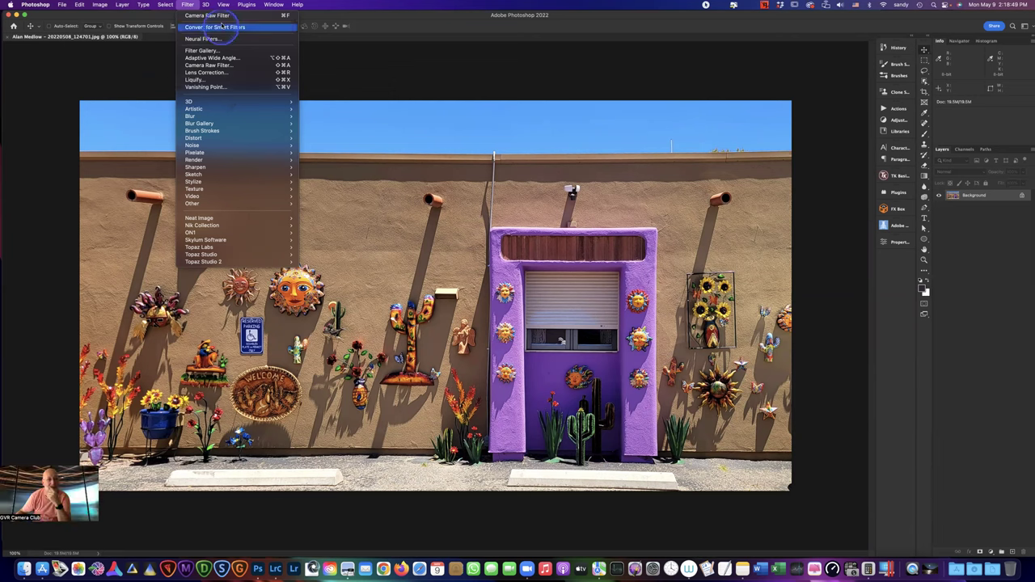
{"action": "mouse_move", "coordinate": [251, 134]}
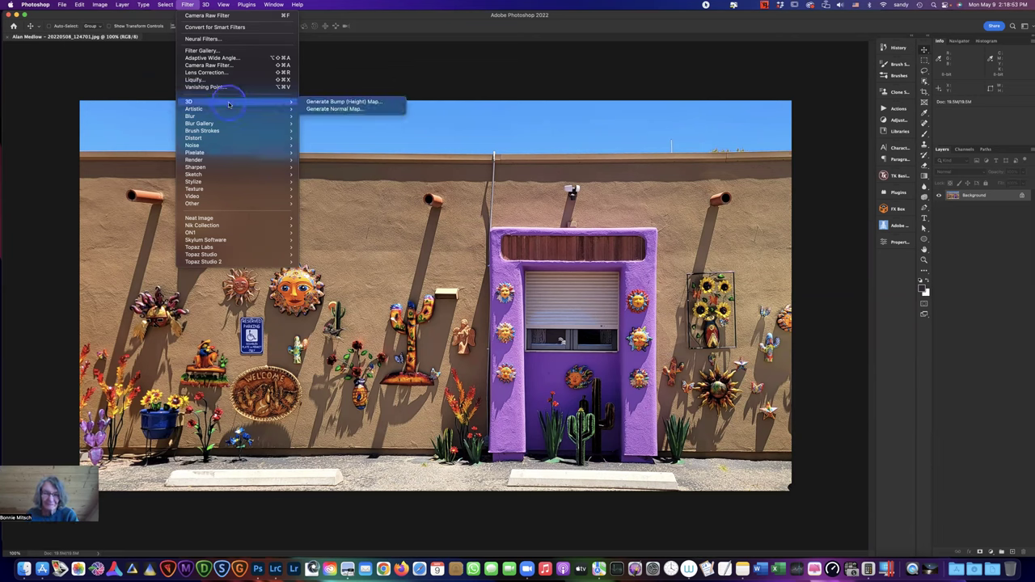
{"action": "left_click", "coordinate": [455, 402]}
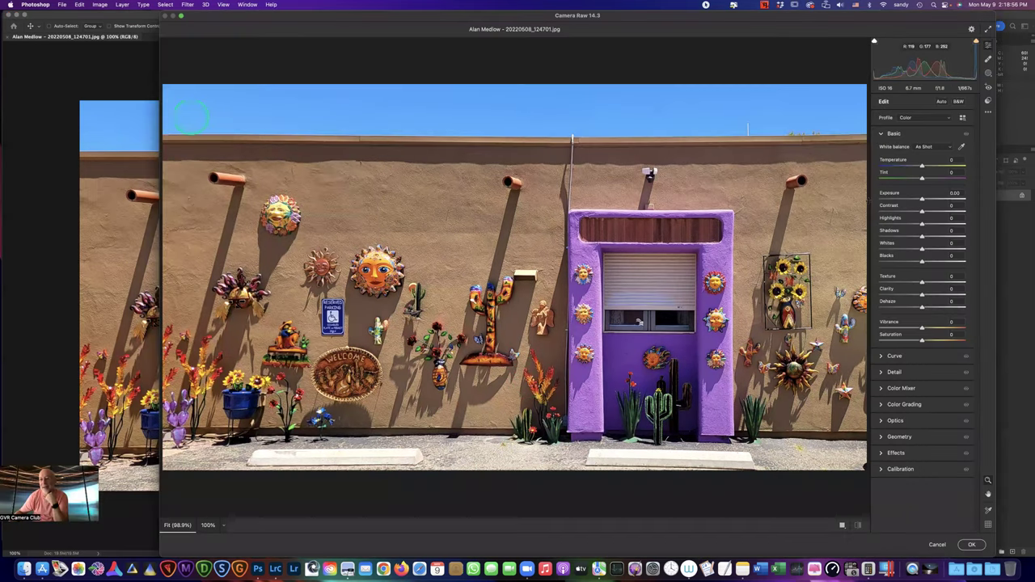
Create a linear gradient mask over the pavement, extend it up to the wall's base, and angle it along the pavement line
{"action": "left_click", "coordinate": [987, 76]}
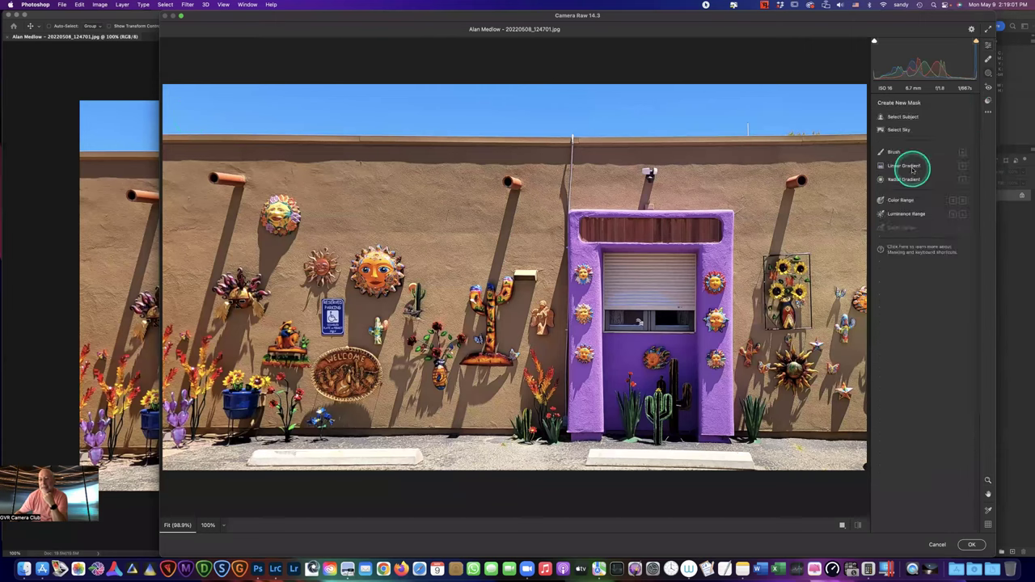
{"action": "left_click", "coordinate": [907, 167]}
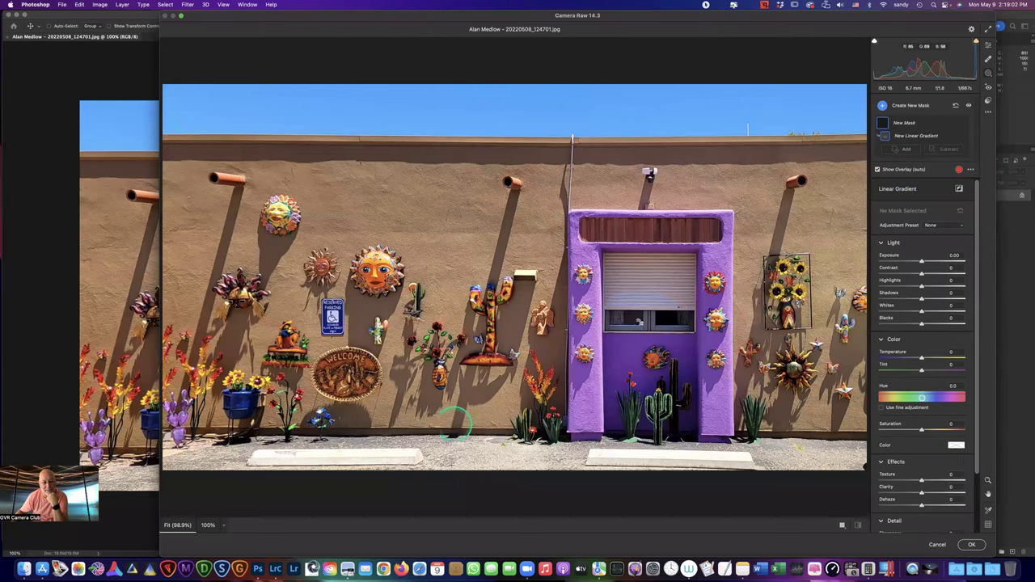
{"action": "left_click_drag", "start_coordinate": [452, 469], "coordinate": [454, 453]}
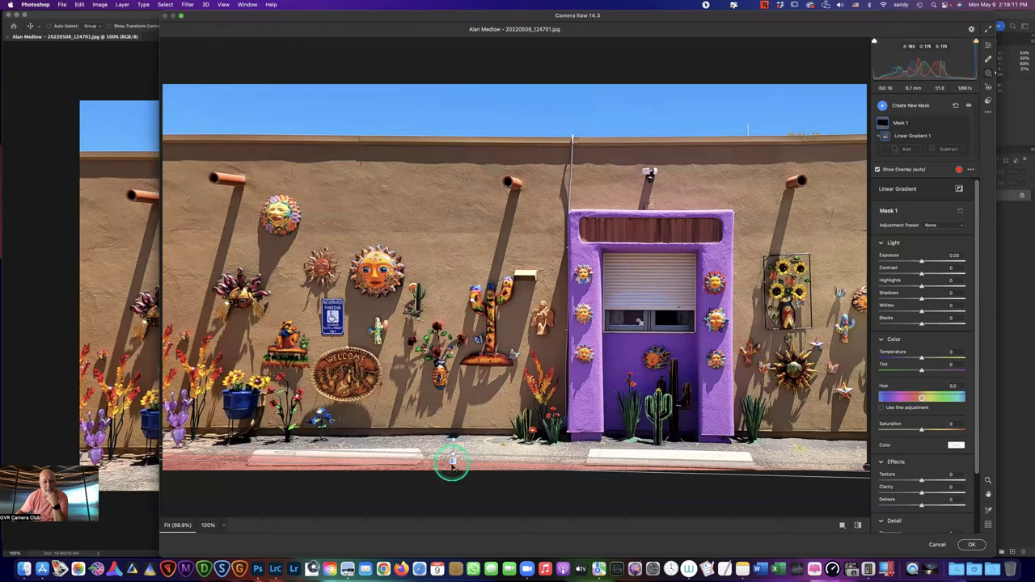
{"action": "left_click_drag", "start_coordinate": [453, 461], "coordinate": [455, 434]}
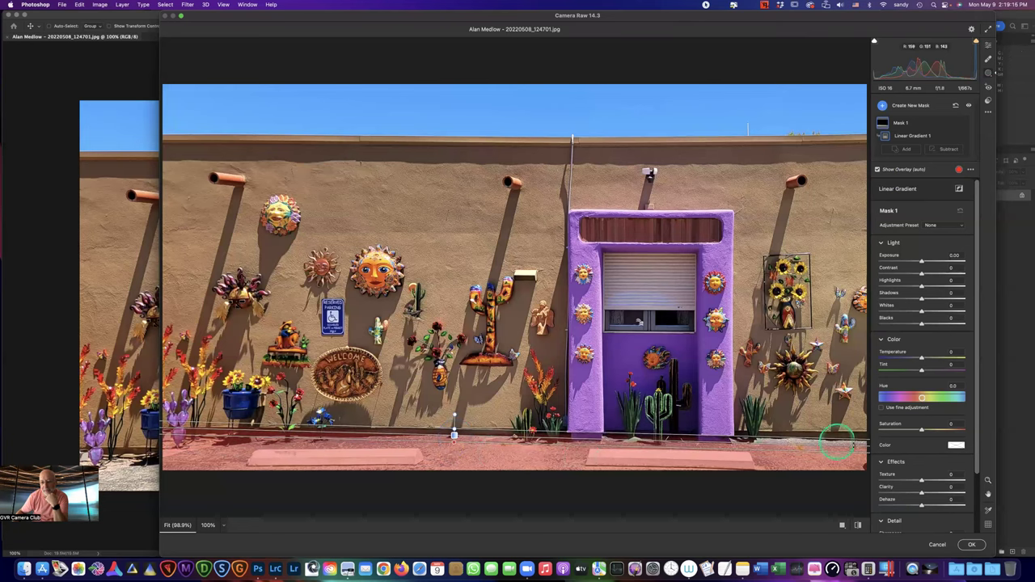
{"action": "left_click_drag", "start_coordinate": [849, 443], "coordinate": [456, 430]}
{"action": "left_click", "coordinate": [532, 444]}
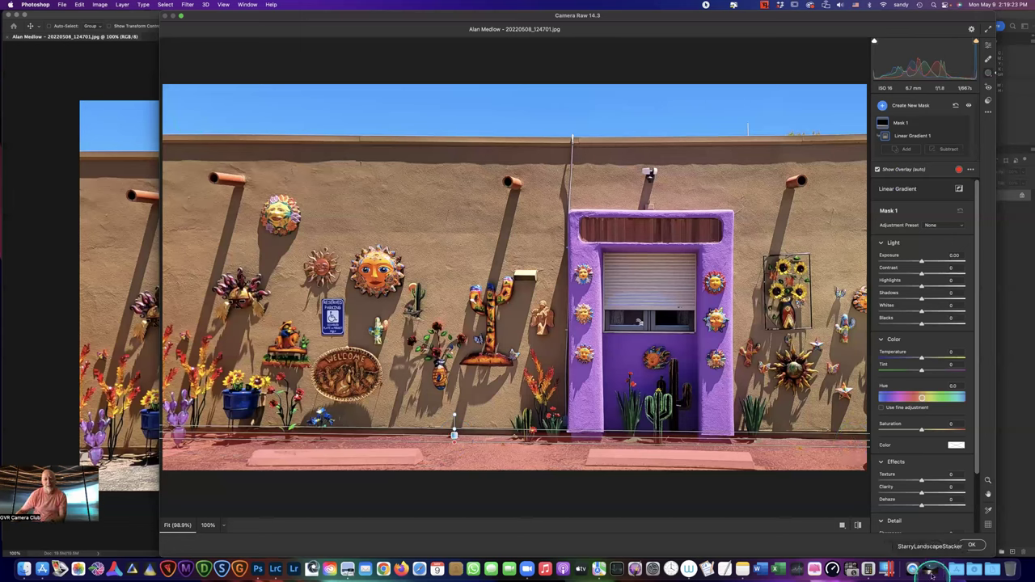
Darken the masked pavement with Highlights -26, Shadows -58, Whites -54 and Blacks -91
{"action": "left_click", "coordinate": [938, 295]}
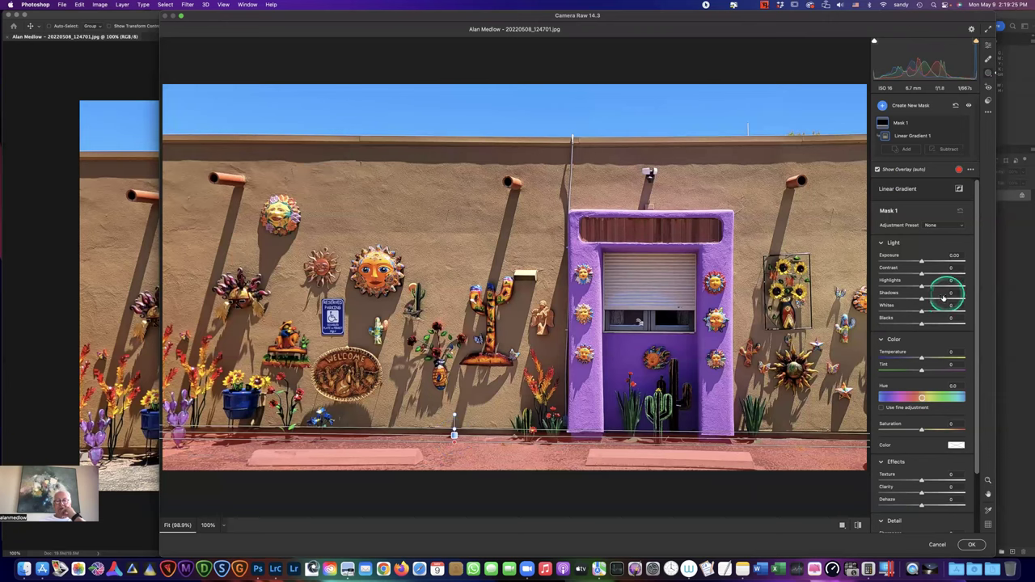
{"action": "left_click", "coordinate": [921, 299]}
{"action": "left_click", "coordinate": [922, 311]}
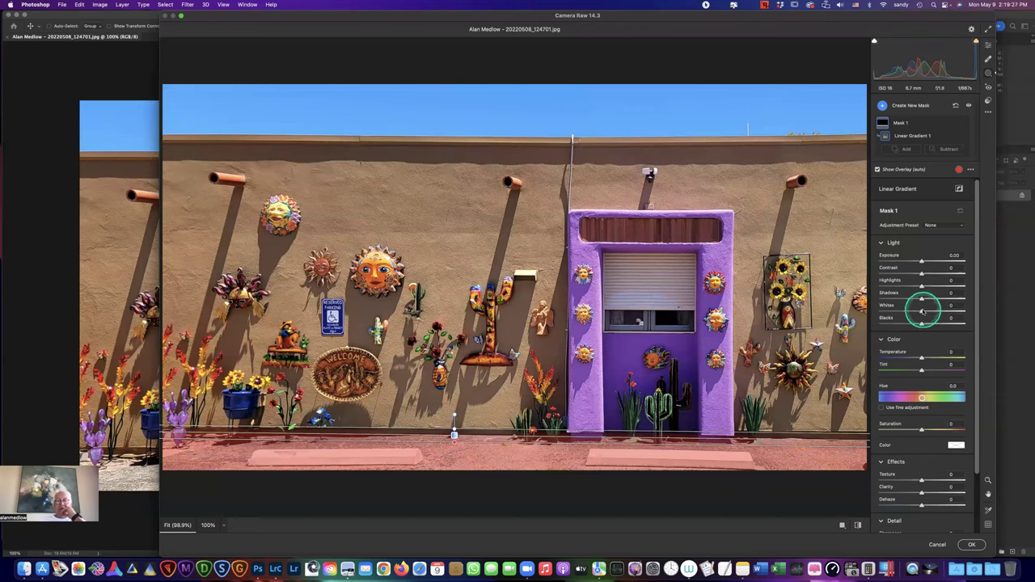
{"action": "left_click_drag", "start_coordinate": [922, 321], "coordinate": [909, 288]}
{"action": "left_click", "coordinate": [917, 316]}
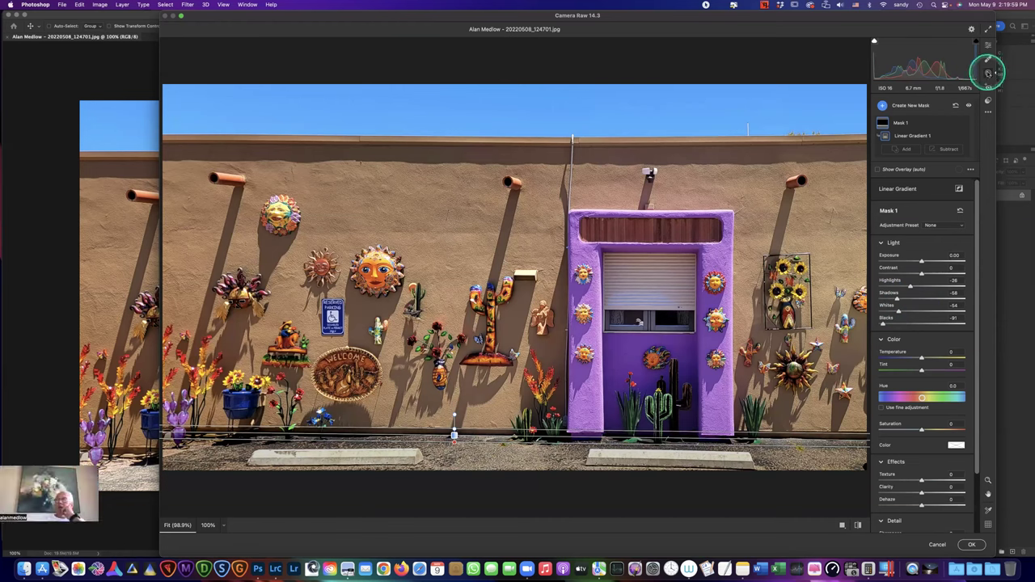
Add a second linear gradient mask rising from the photo's lower edge over the pavement, and set its Highlights to -38
{"action": "left_click", "coordinate": [883, 105]}
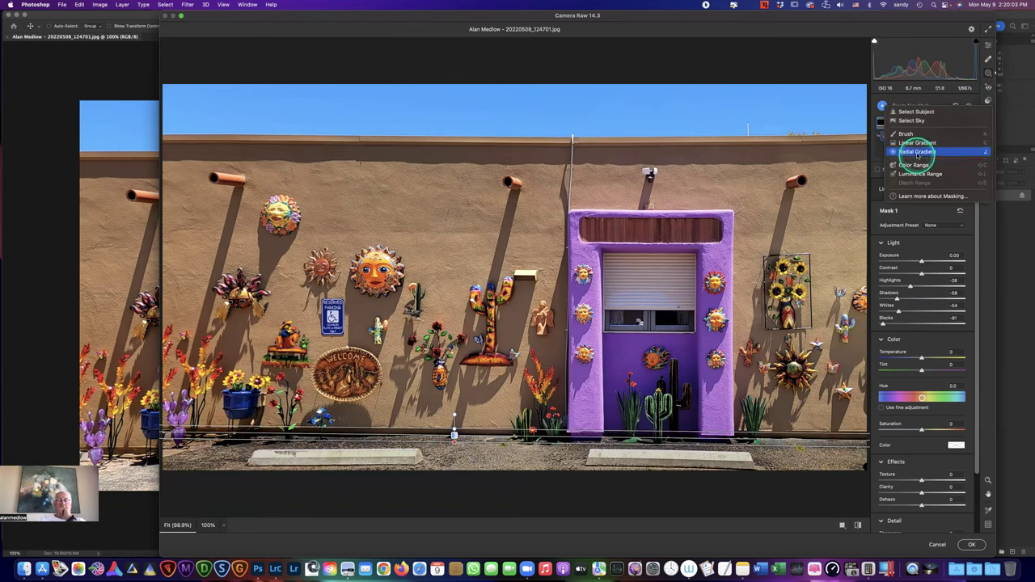
{"action": "left_click", "coordinate": [917, 143]}
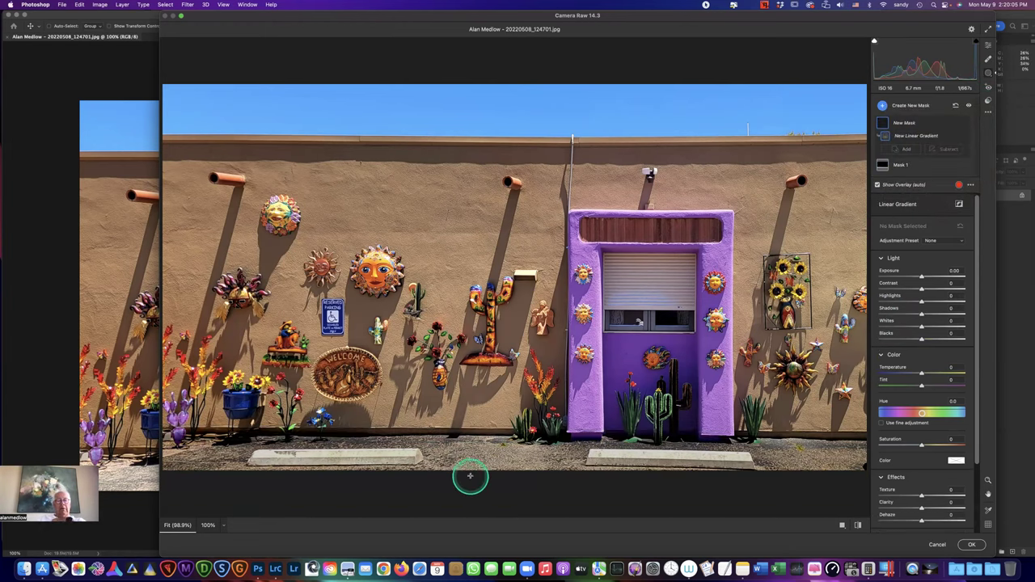
{"action": "left_click_drag", "start_coordinate": [469, 476], "coordinate": [470, 443]}
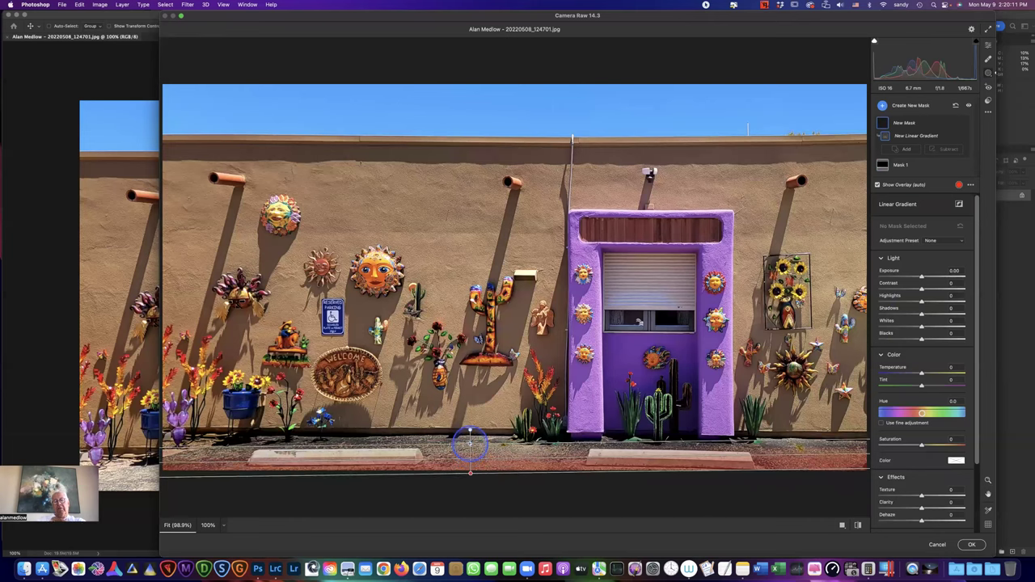
{"action": "left_click_drag", "start_coordinate": [470, 444], "coordinate": [469, 444]}
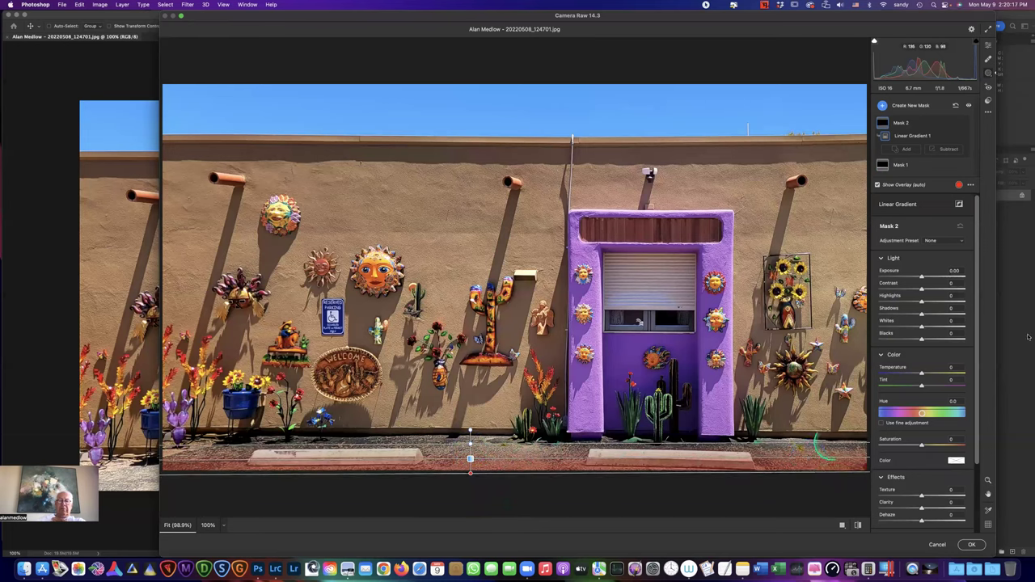
{"action": "left_click_drag", "start_coordinate": [921, 300], "coordinate": [905, 302]}
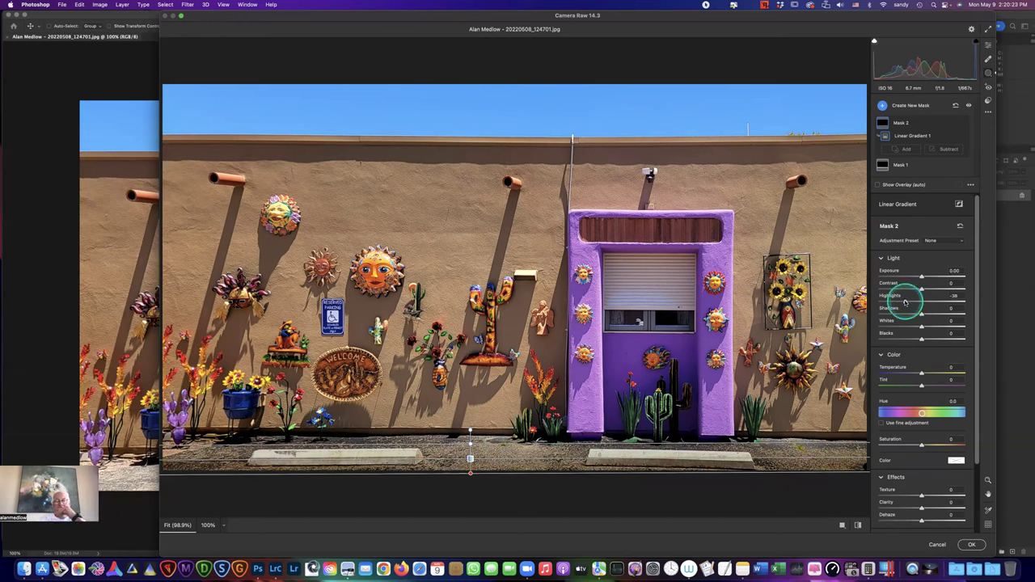
Fine-tune the second gradient's position and angle so it lines up with the pavement below the wall
{"action": "left_click", "coordinate": [470, 436]}
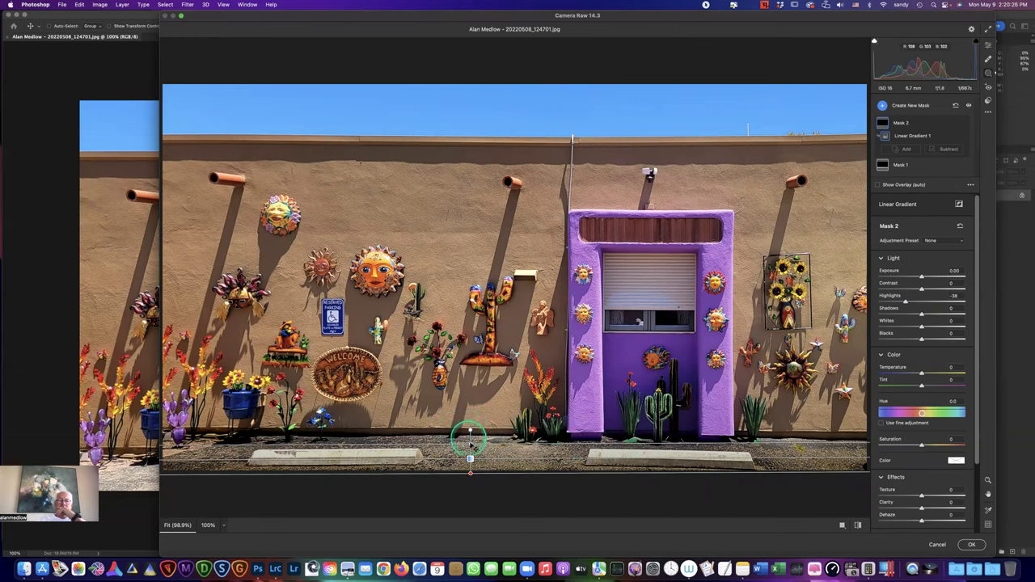
{"action": "left_click_drag", "start_coordinate": [471, 445], "coordinate": [470, 448]}
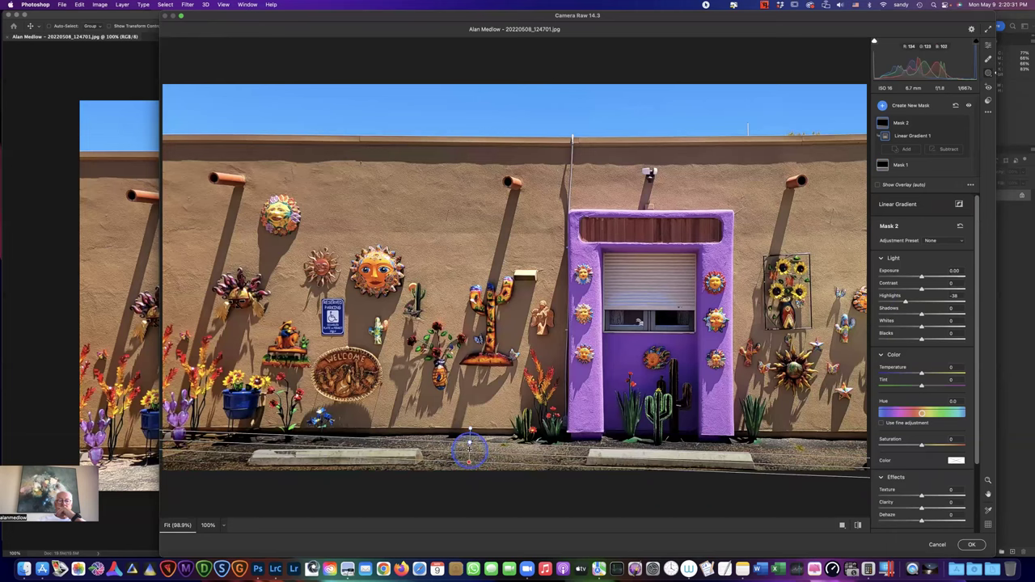
{"action": "left_click_drag", "start_coordinate": [798, 455], "coordinate": [805, 456]}
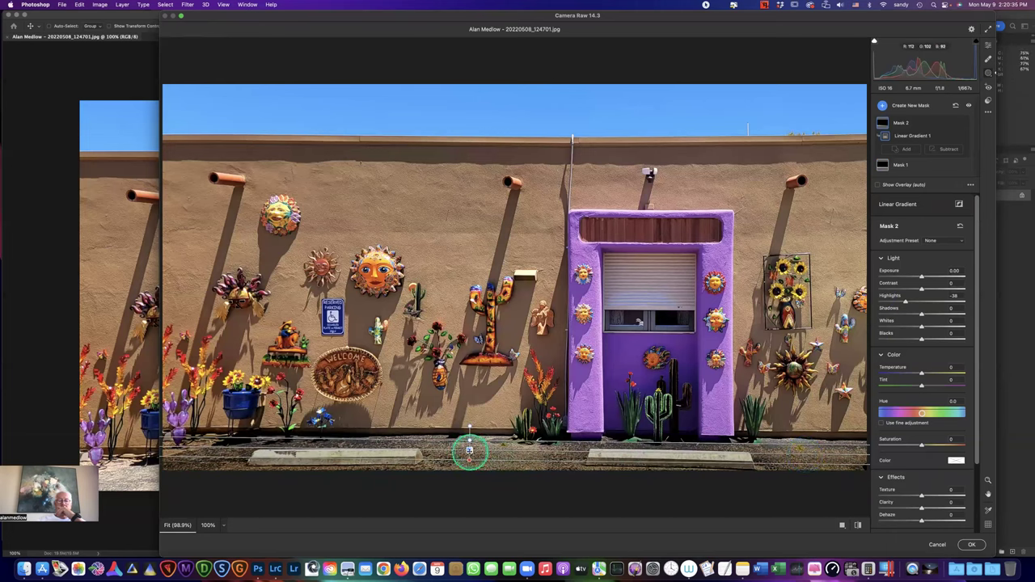
{"action": "left_click_drag", "start_coordinate": [470, 451], "coordinate": [471, 455]}
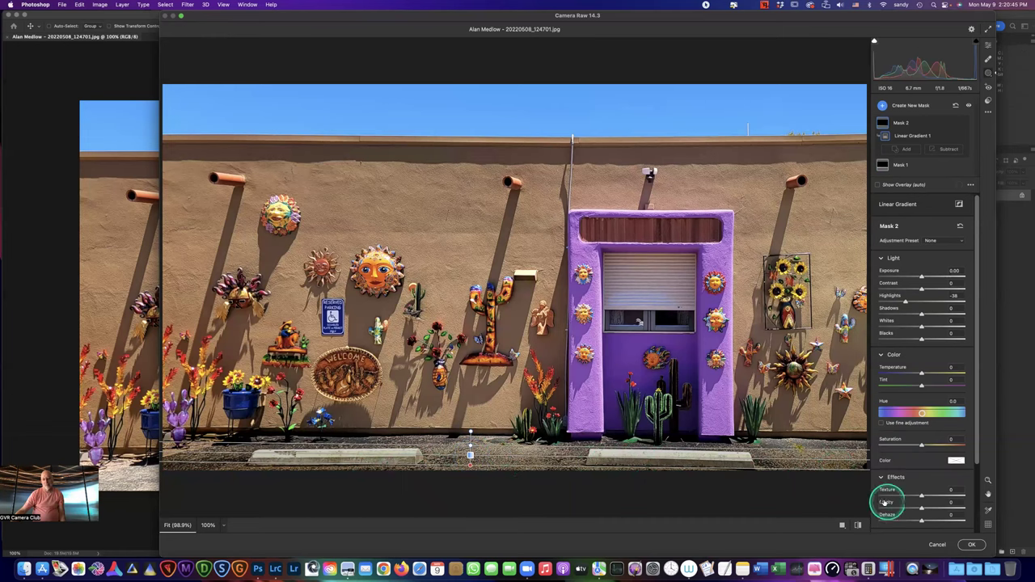
Apply the gradient masks to the wall photo, return to Preview and display the agave stalk photo
{"action": "left_click", "coordinate": [964, 546]}
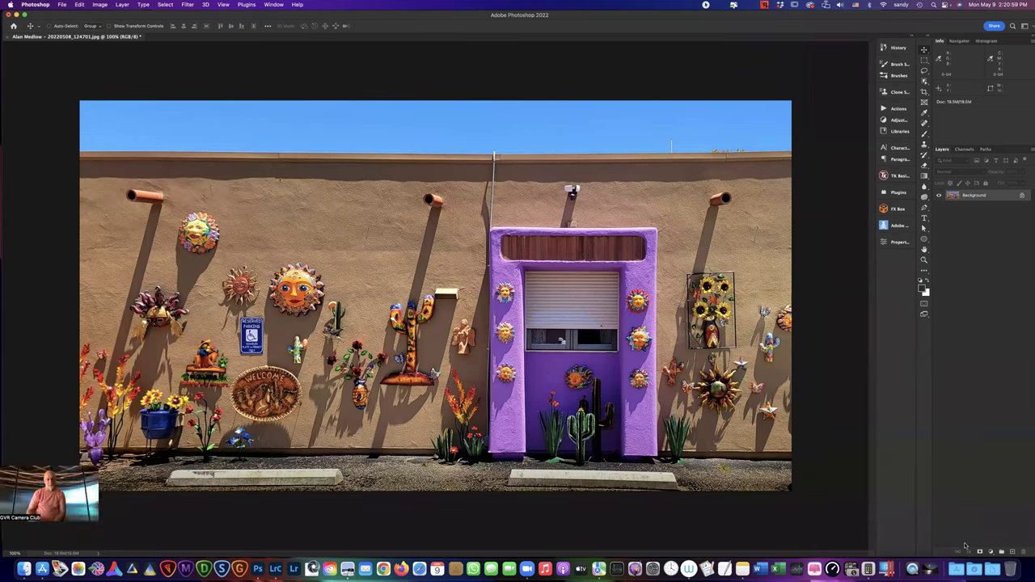
{"action": "left_click", "coordinate": [875, 456]}
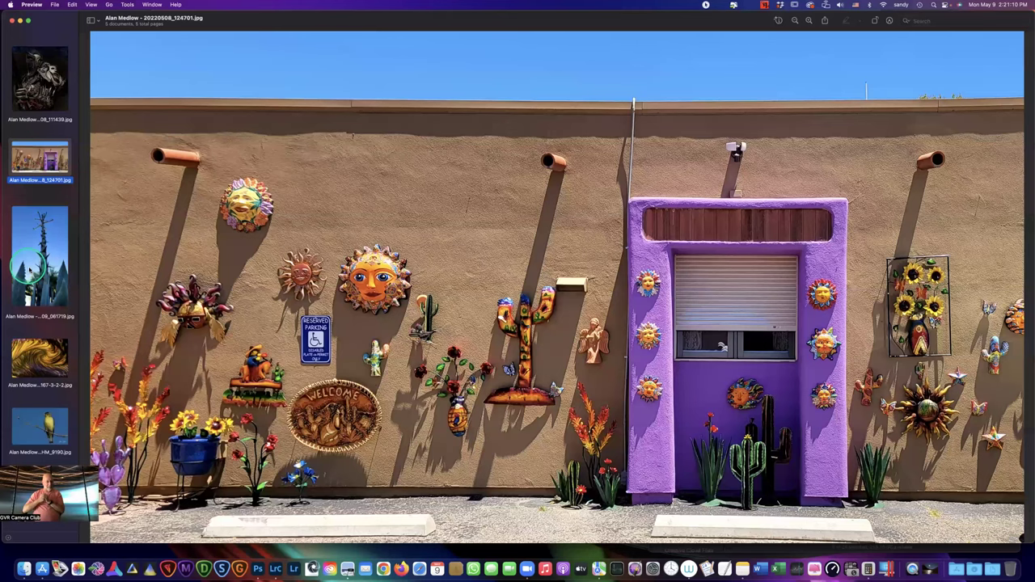
{"action": "left_click", "coordinate": [30, 270]}
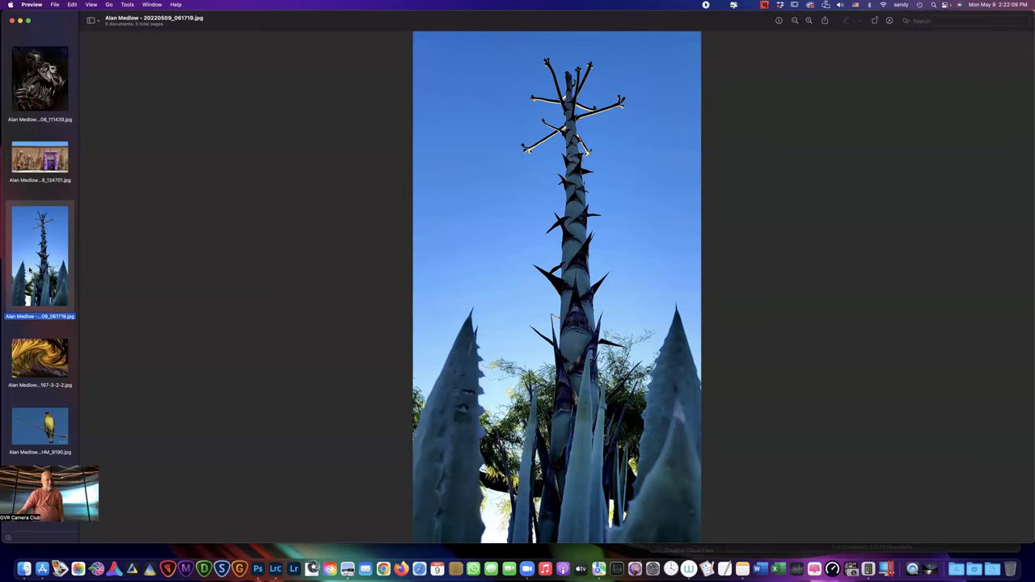
View the agave stalk photo in Topaz Studio 2 and return to the photo set in Preview
{"action": "left_click", "coordinate": [38, 369]}
{"action": "left_click", "coordinate": [344, 346]}
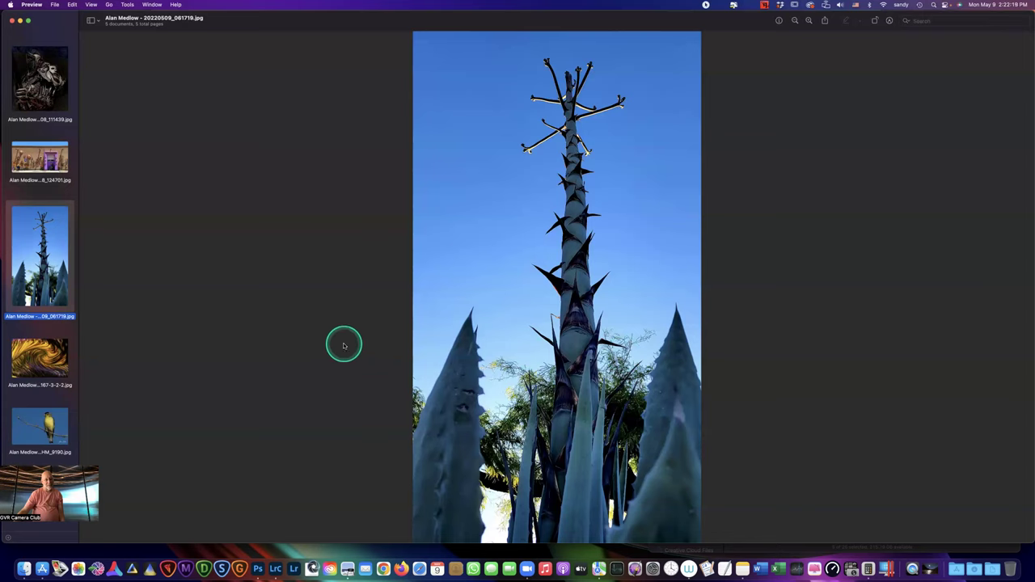
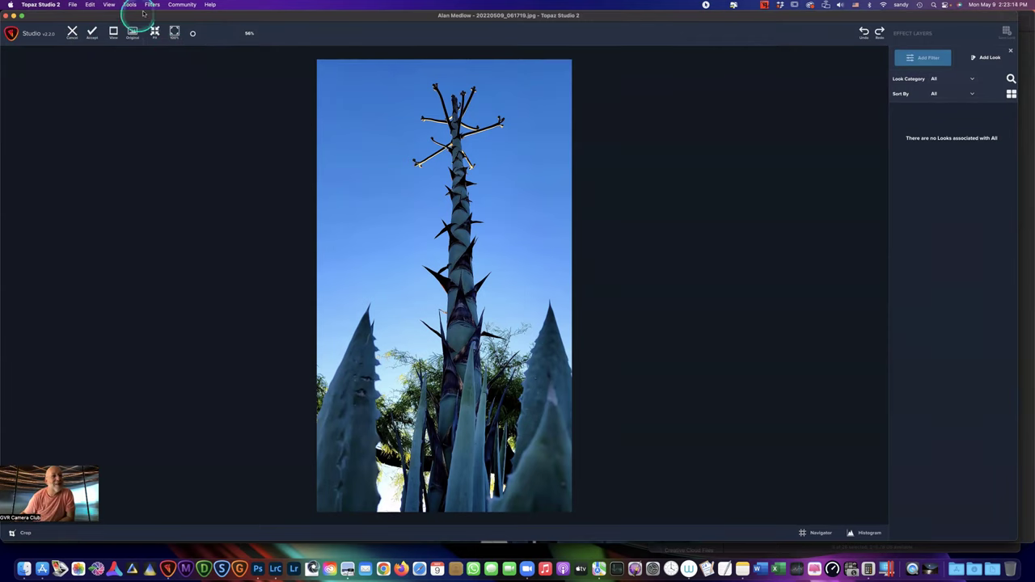
{"action": "left_click", "coordinate": [49, 5]}
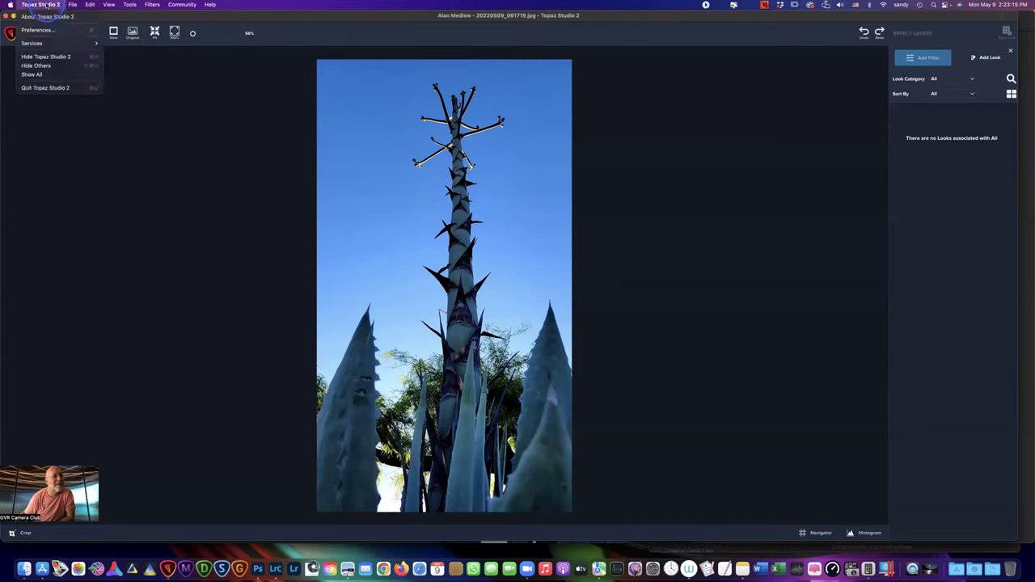
{"action": "left_click", "coordinate": [68, 117]}
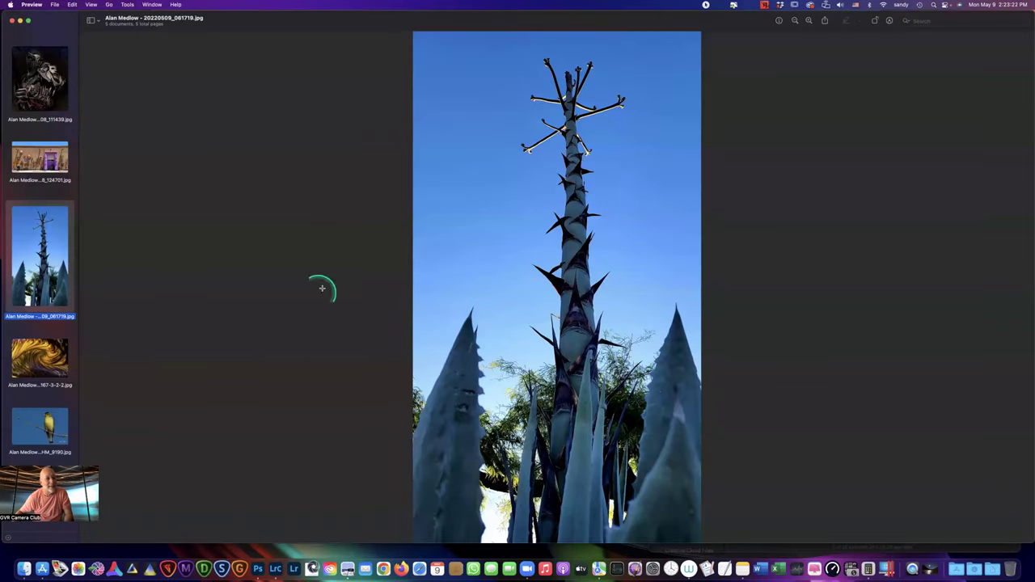
Display the yellow swirl photo AHM_9167-3-2-2.jpg and examine its painterly texture up close across the central and upper areas
{"action": "left_click", "coordinate": [50, 353]}
{"action": "left_click", "coordinate": [51, 353]}
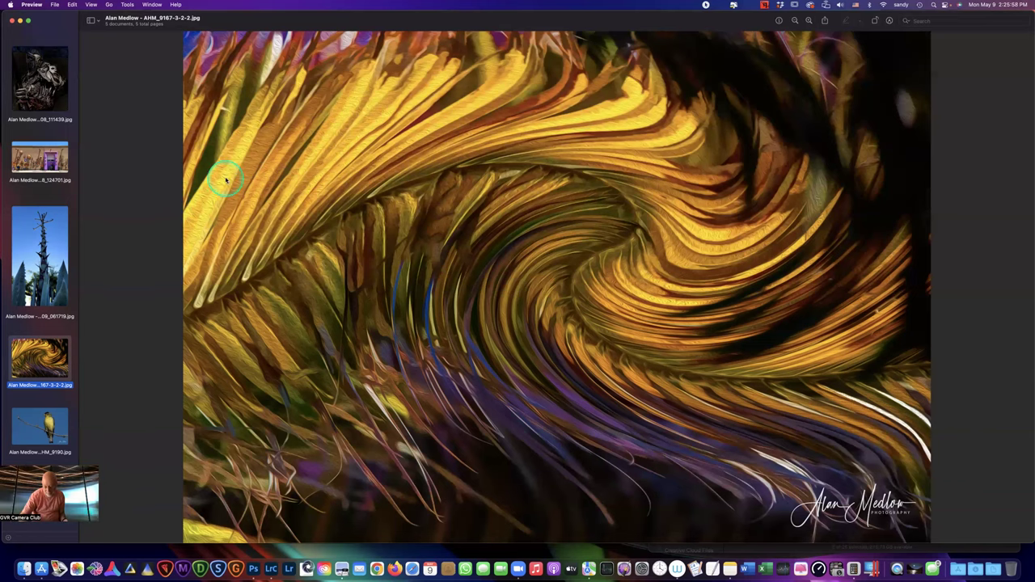
{"action": "key", "text": "super+plus"}
{"action": "key", "text": "super+plus"}
{"action": "key", "text": "super+plus"}
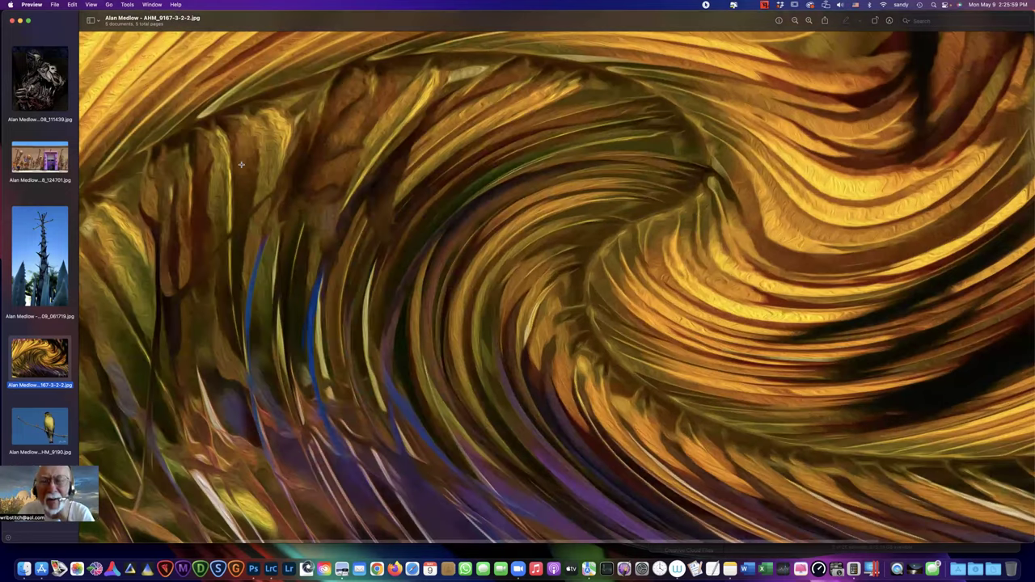
{"action": "scroll", "coordinate": [234, 165], "scroll_direction": "left", "scroll_amount": 5}
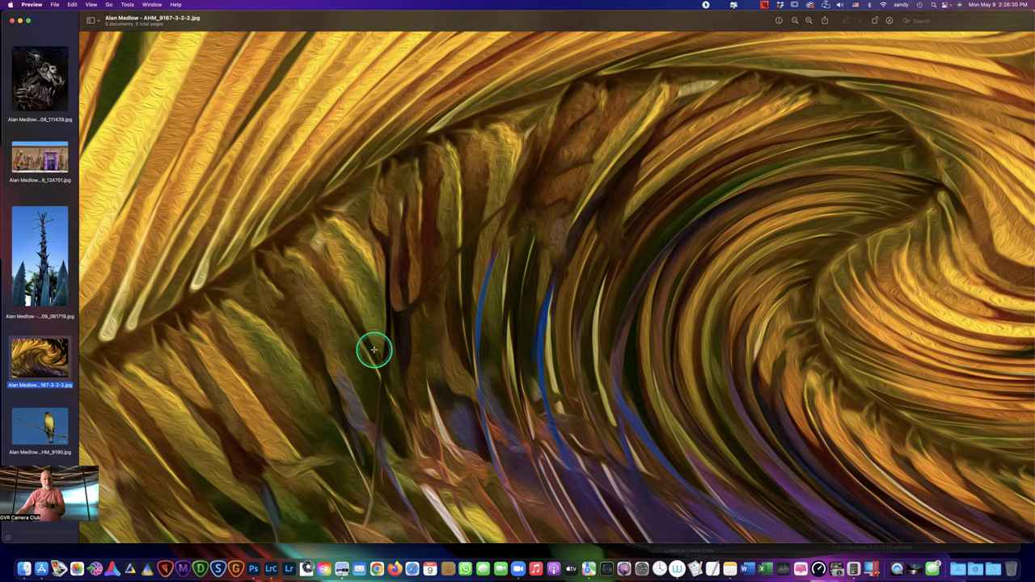
{"action": "scroll", "coordinate": [372, 348], "scroll_direction": "up", "scroll_amount": 5}
{"action": "scroll", "coordinate": [374, 350], "scroll_direction": "up", "scroll_amount": 1}
{"action": "scroll", "coordinate": [373, 349], "scroll_direction": "right", "scroll_amount": 3}
{"action": "scroll", "coordinate": [374, 349], "scroll_direction": "up", "scroll_amount": 3}
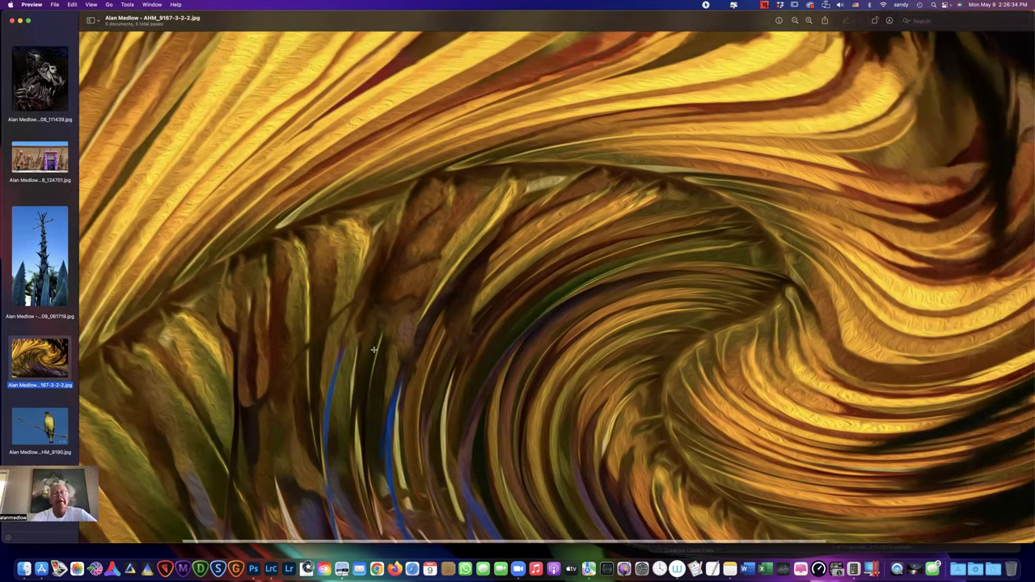
{"action": "scroll", "coordinate": [374, 349], "scroll_direction": "right", "scroll_amount": 2}
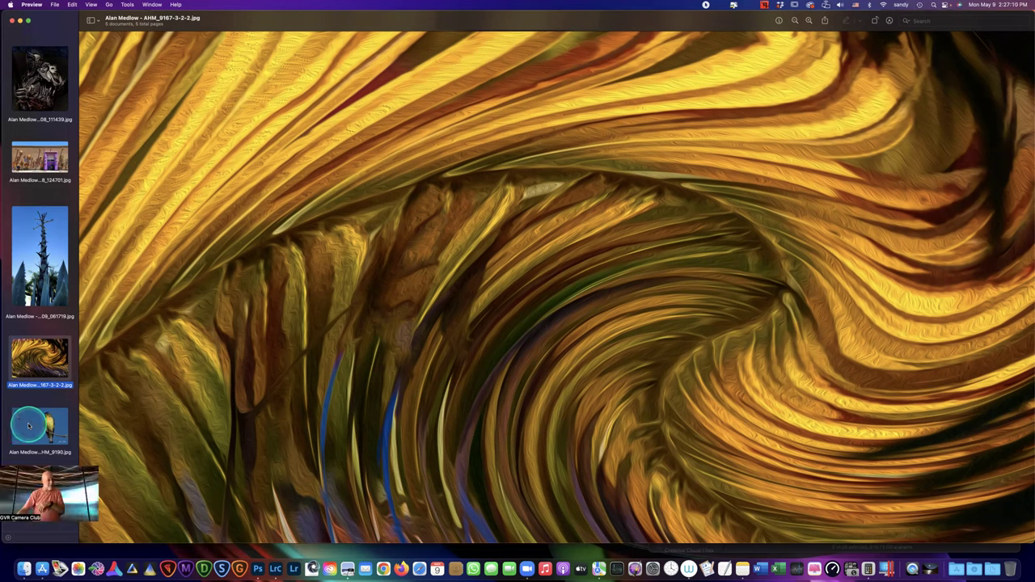
View the yellow bird photo AHM_9190.jpg and close this member's photo set
{"action": "left_click", "coordinate": [29, 426]}
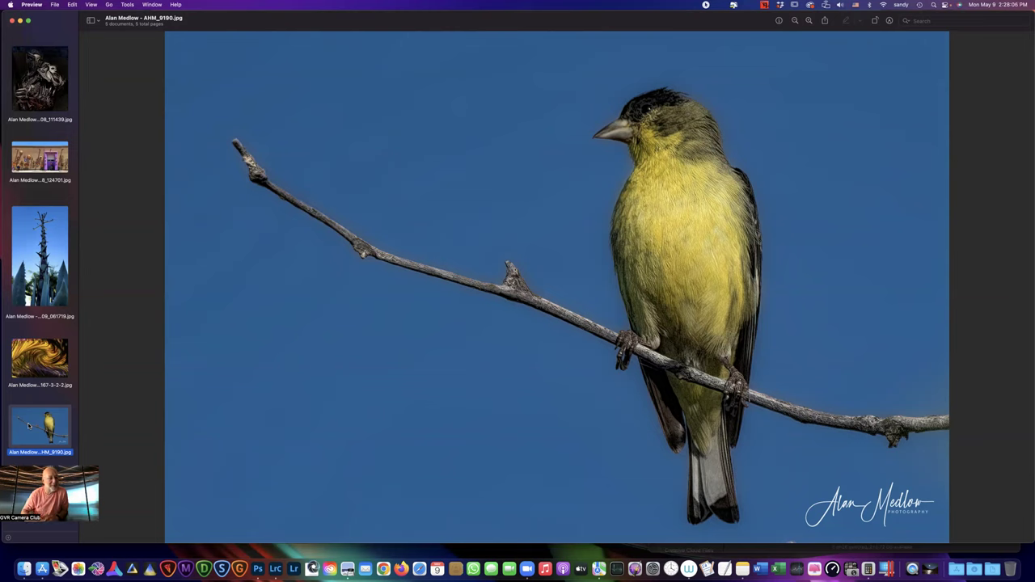
{"action": "left_click", "coordinate": [19, 411]}
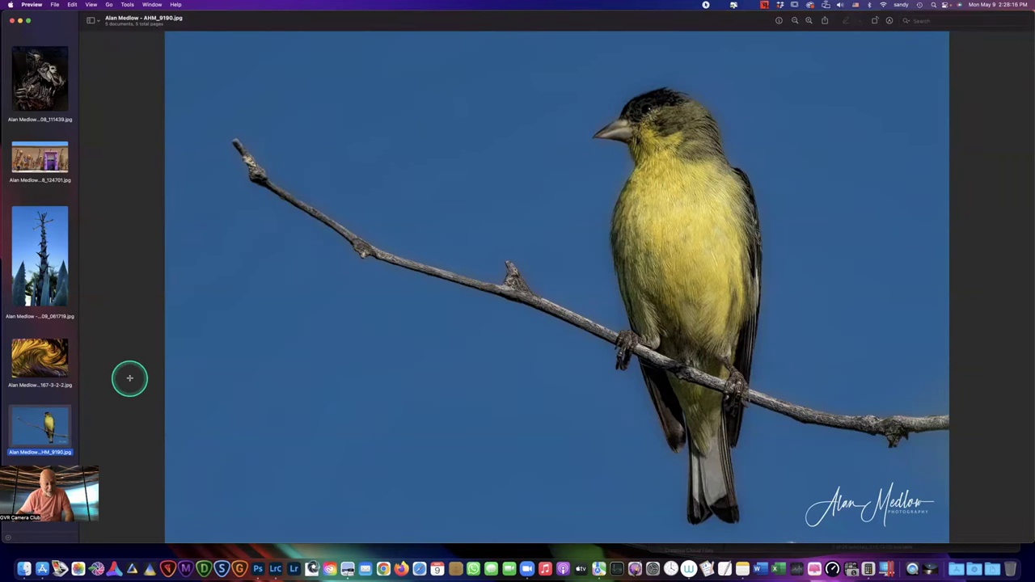
{"action": "key", "text": "super+w"}
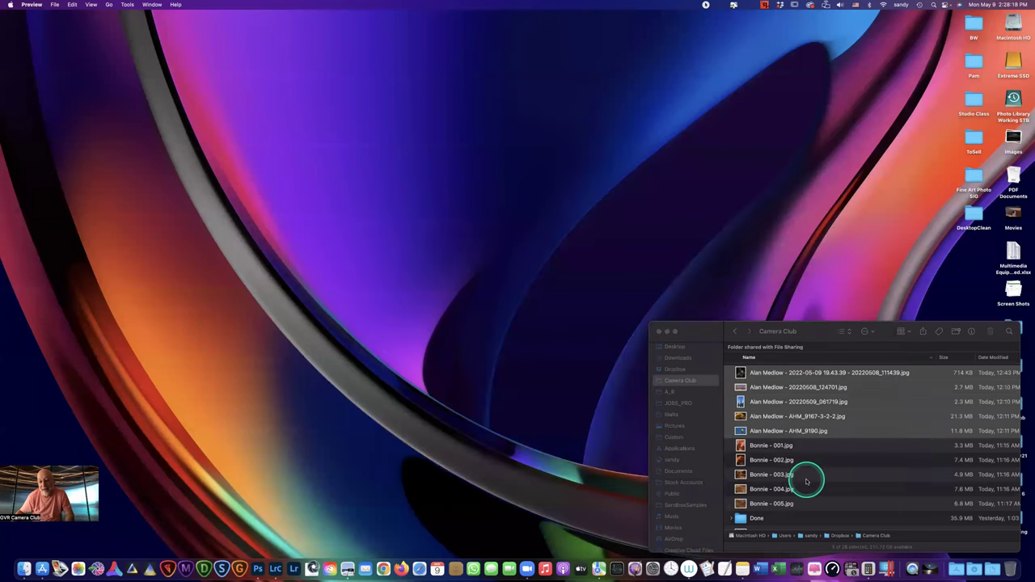
Open the next member's five photos, from 3 Buttes.jpg to DSC_6495B.jpg, from the Camera Club folder in an enlarged Preview window
{"action": "scroll", "coordinate": [809, 474], "scroll_direction": "down", "scroll_amount": 4}
{"action": "scroll", "coordinate": [797, 425], "scroll_direction": "down", "scroll_amount": 2}
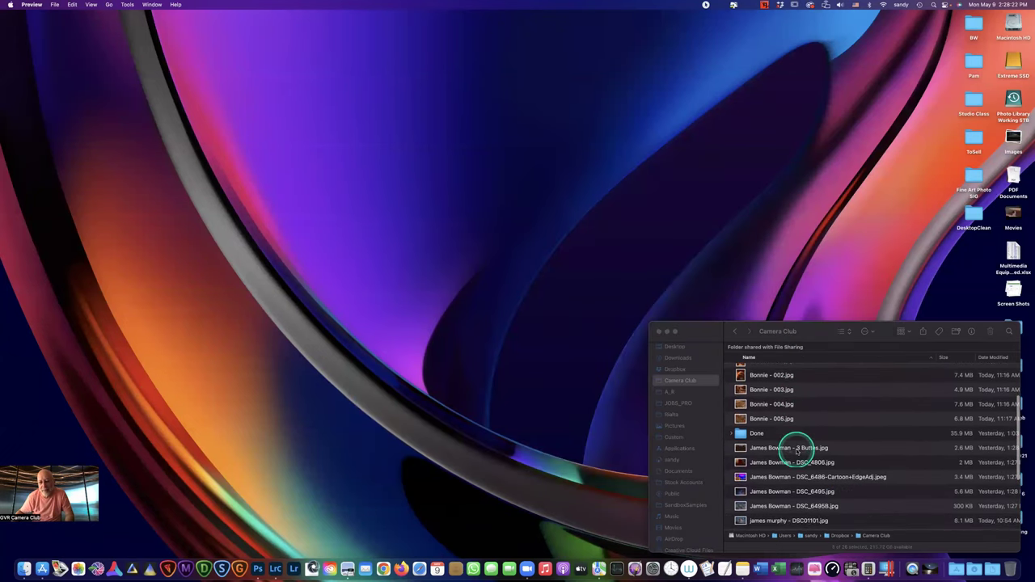
{"action": "left_click", "coordinate": [783, 447]}
{"action": "left_click", "coordinate": [785, 447]}
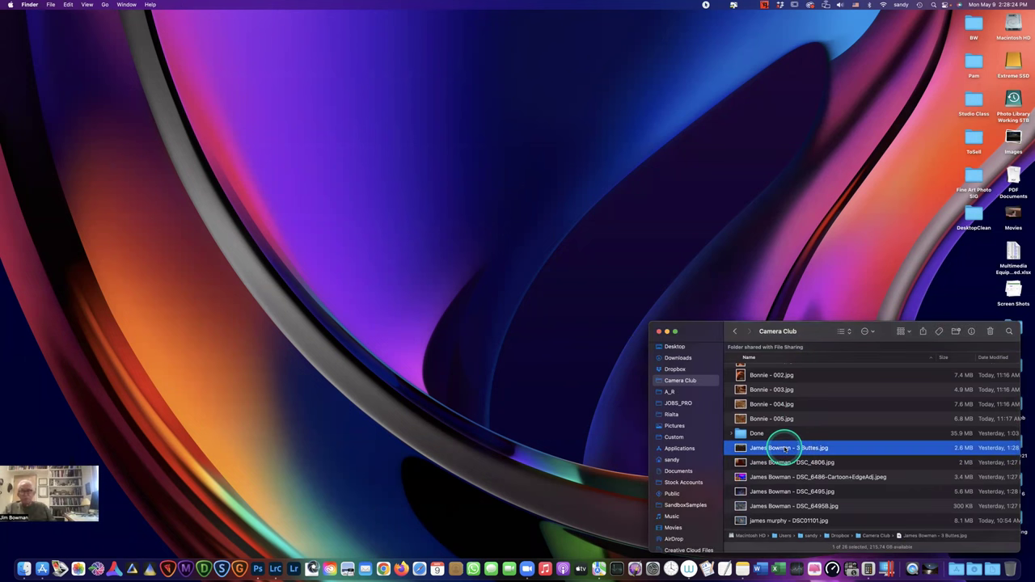
{"action": "scroll", "coordinate": [782, 457], "scroll_direction": "down", "scroll_amount": 1}
{"action": "left_click", "coordinate": [774, 489], "text": "shift"}
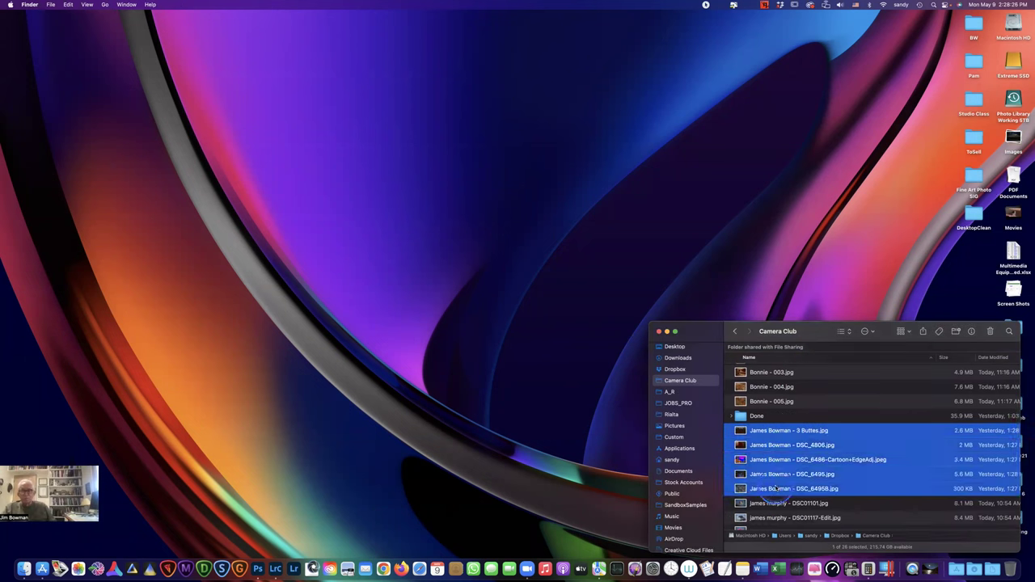
{"action": "double_click", "coordinate": [774, 488]}
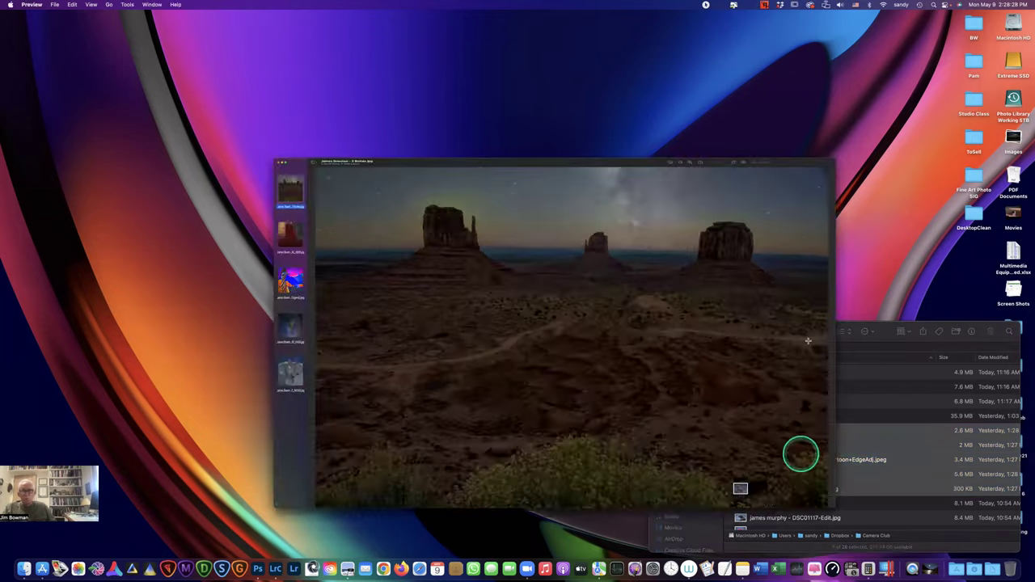
{"action": "left_click_drag", "start_coordinate": [888, 239], "coordinate": [1027, 202]}
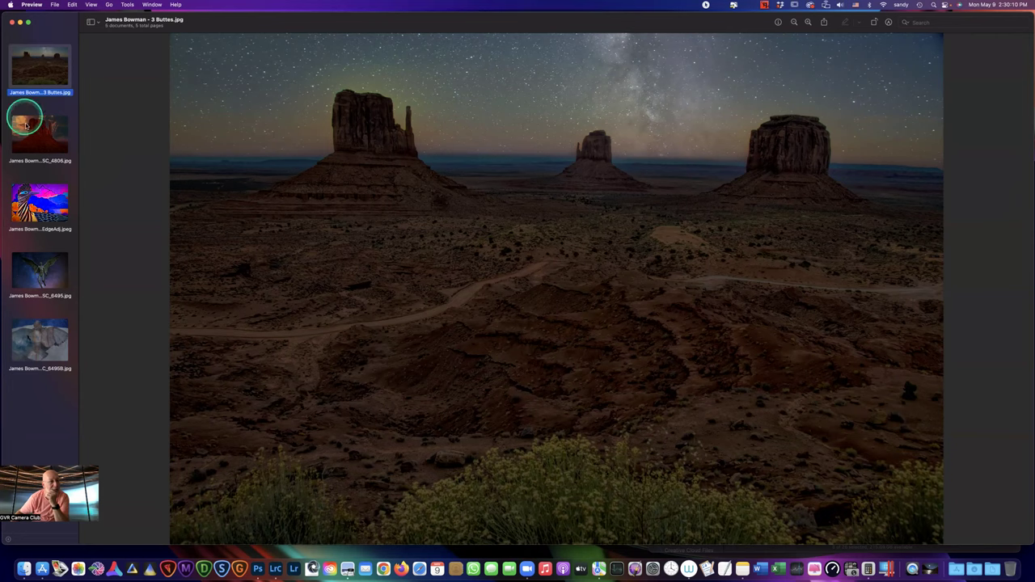
Open the 3 Buttes photo in Photoshop and apply the Camera Raw Filter to it
{"action": "left_click_drag", "start_coordinate": [42, 68], "coordinate": [273, 393]}
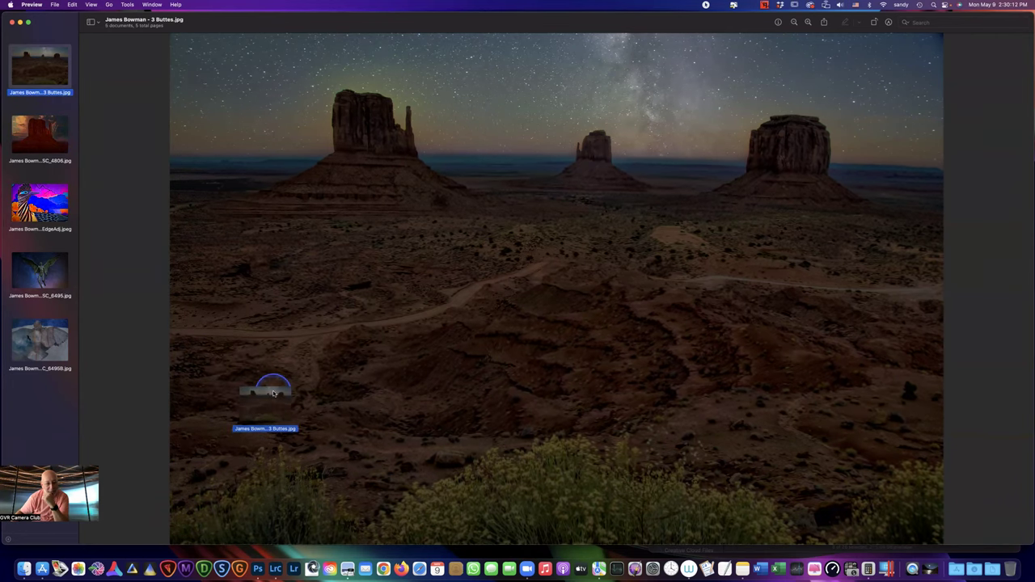
{"action": "left_click_drag", "start_coordinate": [275, 484], "coordinate": [261, 573]}
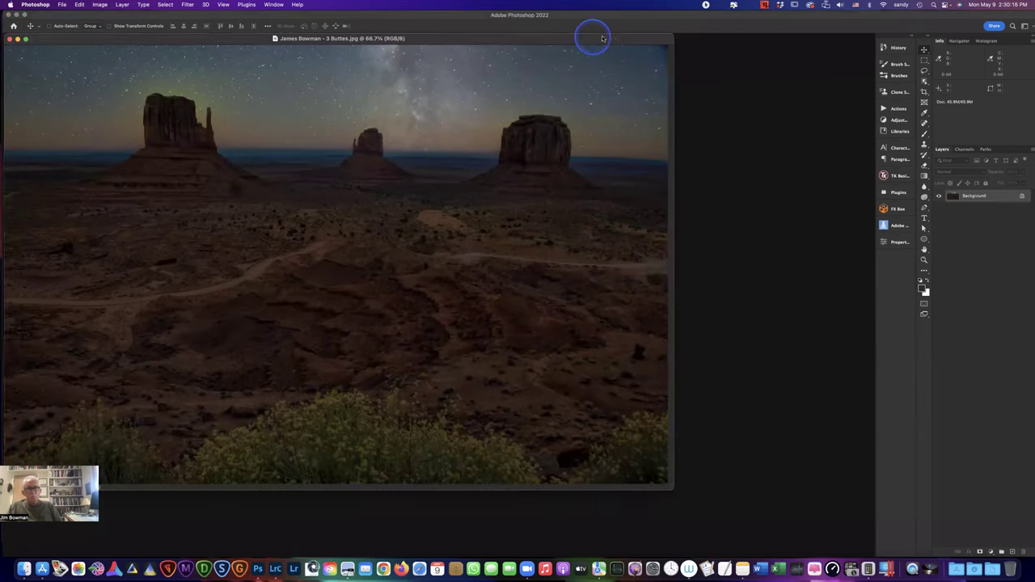
{"action": "left_click_drag", "start_coordinate": [603, 38], "coordinate": [669, 33]}
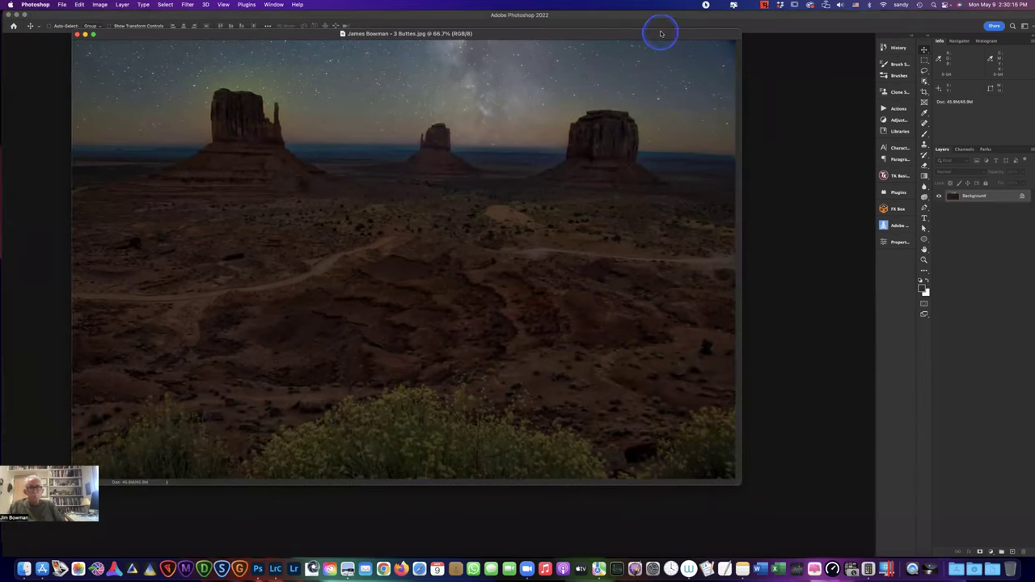
{"action": "left_click", "coordinate": [188, 5]}
{"action": "left_click", "coordinate": [220, 65]}
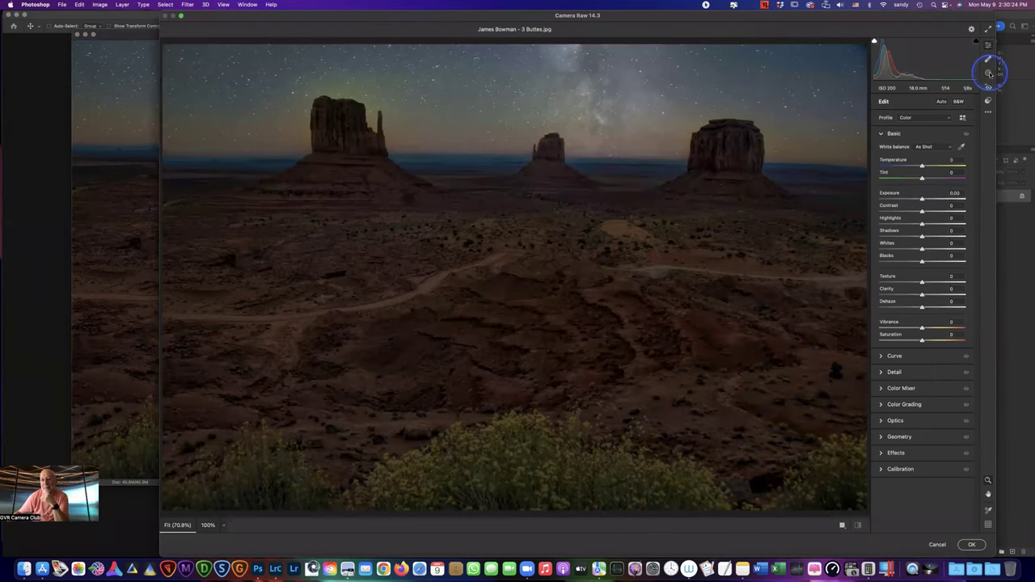
Create a level linear gradient mask rising from the photo's lower edge and move it up to the base of the buttes
{"action": "left_click", "coordinate": [987, 100]}
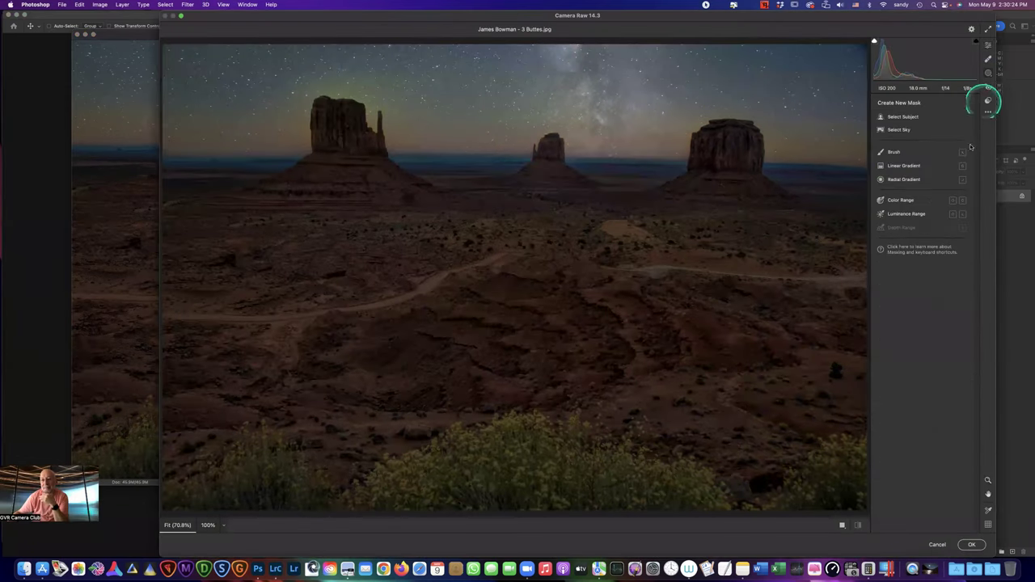
{"action": "left_click", "coordinate": [905, 166]}
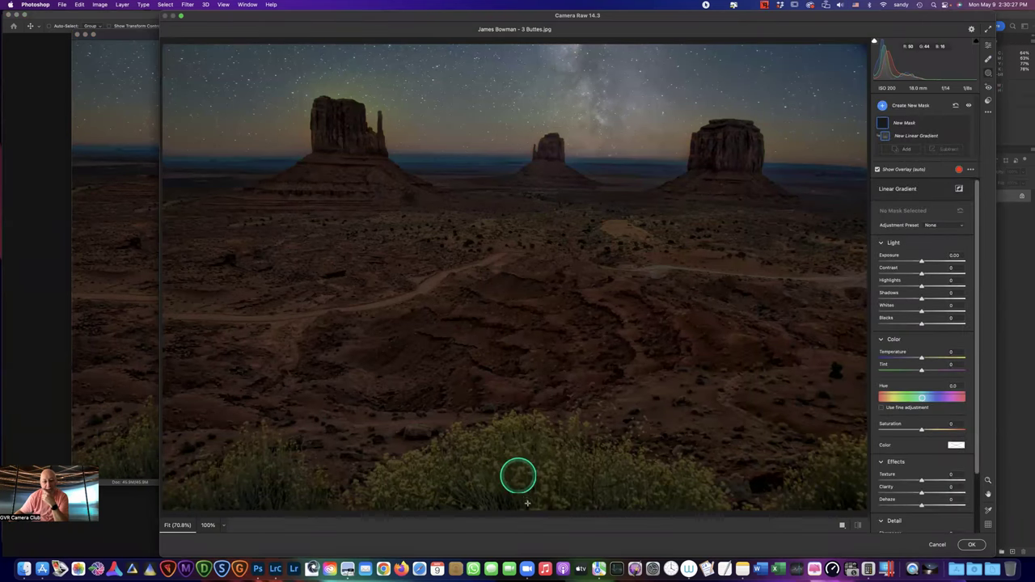
{"action": "left_click_drag", "start_coordinate": [527, 509], "coordinate": [525, 275]}
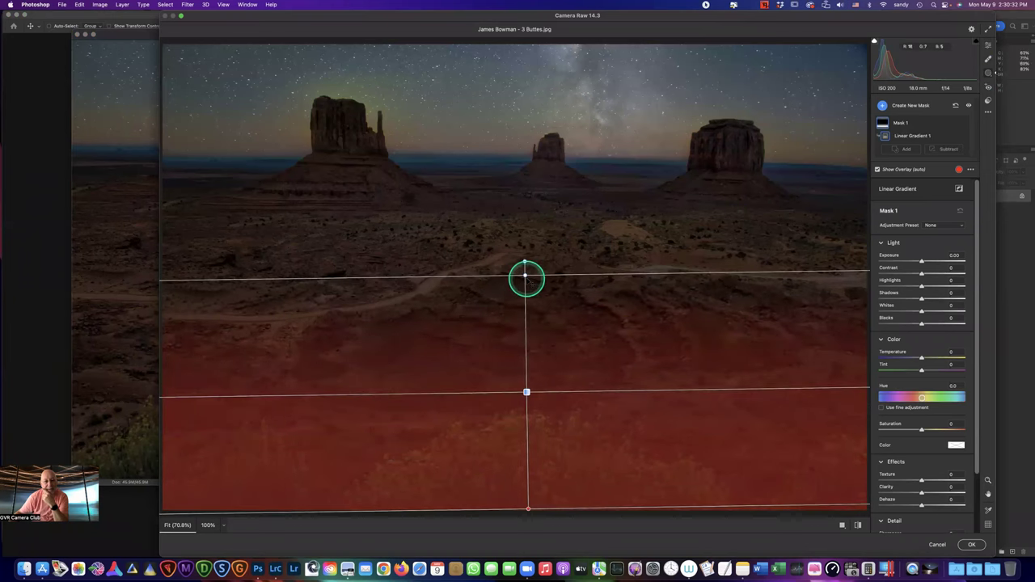
{"action": "left_click_drag", "start_coordinate": [639, 391], "coordinate": [640, 392]}
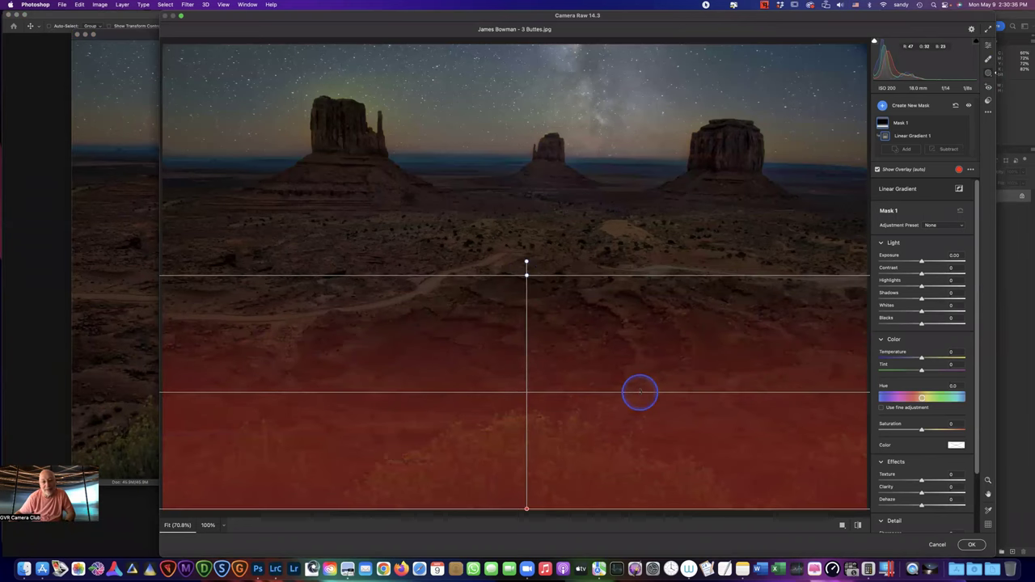
{"action": "left_click_drag", "start_coordinate": [526, 392], "coordinate": [523, 291]}
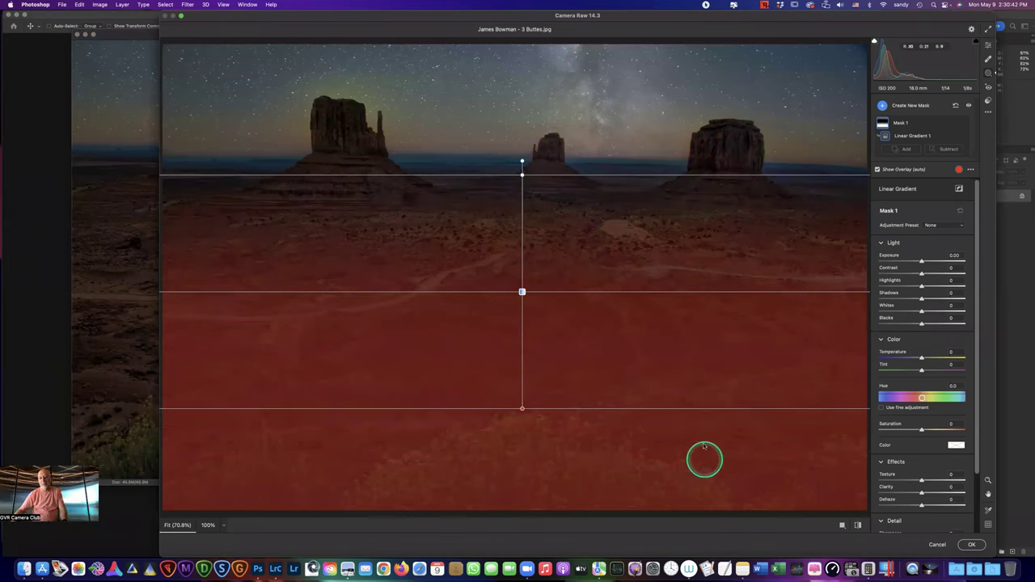
Darken the masked desert foreground with Shadows -12 and Blacks -16
{"action": "left_click", "coordinate": [921, 324]}
{"action": "left_click_drag", "start_coordinate": [920, 324], "coordinate": [915, 299]}
{"action": "left_click", "coordinate": [922, 299]}
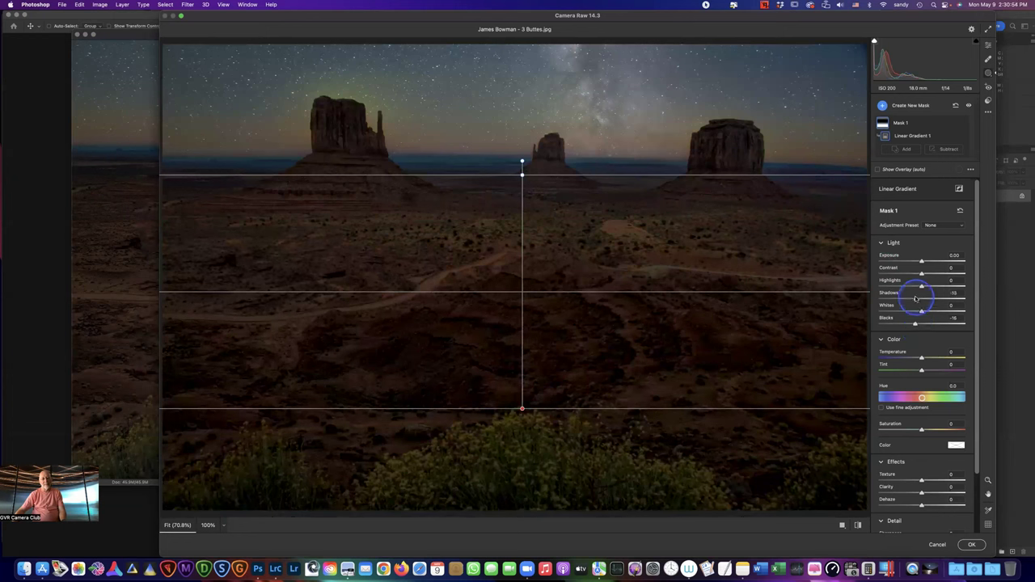
Shorten the gradient and align its upper edge with the horizon, setting the mask's Shadows to -28 and Saturation to -33
{"action": "left_click", "coordinate": [522, 291]}
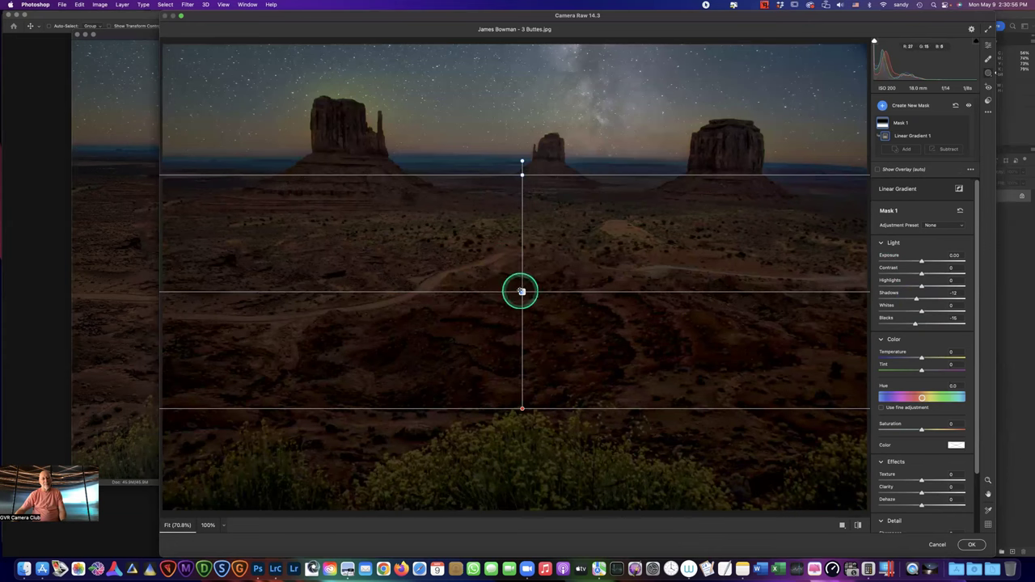
{"action": "left_click_drag", "start_coordinate": [521, 303], "coordinate": [524, 279]}
{"action": "left_click", "coordinate": [957, 298]}
{"action": "left_click", "coordinate": [916, 299]}
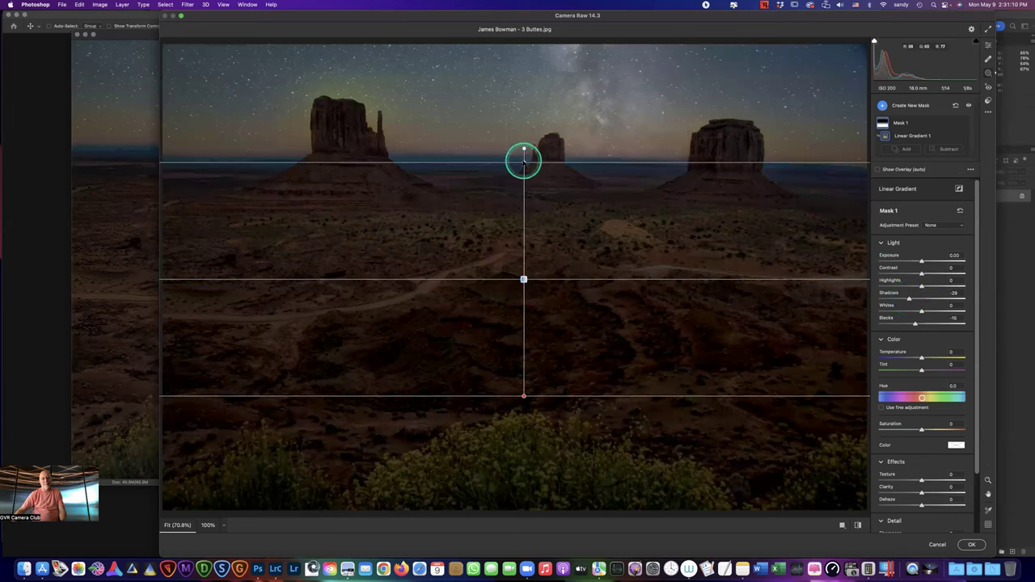
{"action": "left_click_drag", "start_coordinate": [524, 161], "coordinate": [525, 200]}
{"action": "left_click_drag", "start_coordinate": [525, 298], "coordinate": [523, 263]}
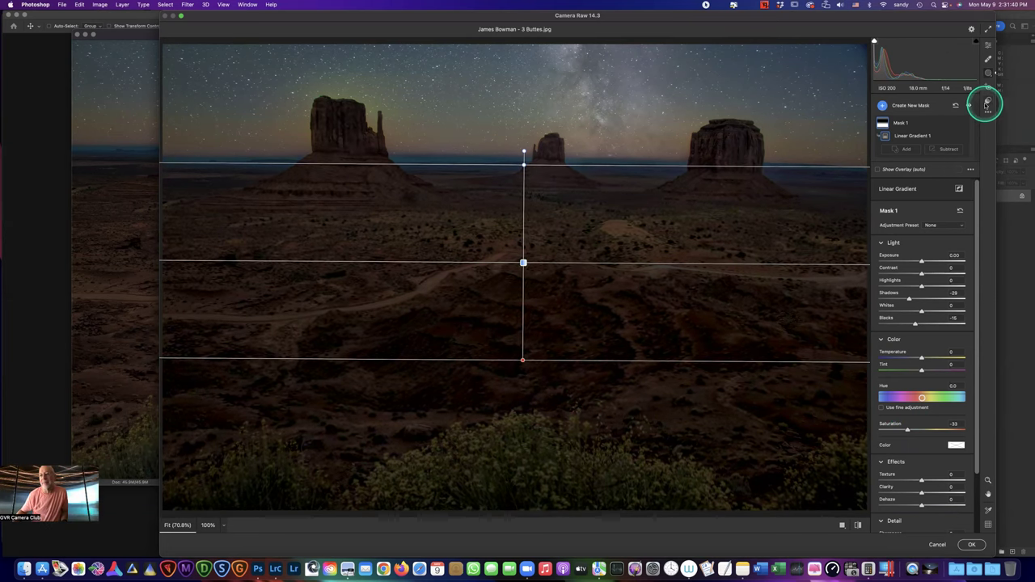
Add a second linear gradient mask over the lower third of the photo, darken it with Shadows -30 and Blacks -20, and apply the filter
{"action": "left_click", "coordinate": [883, 105]}
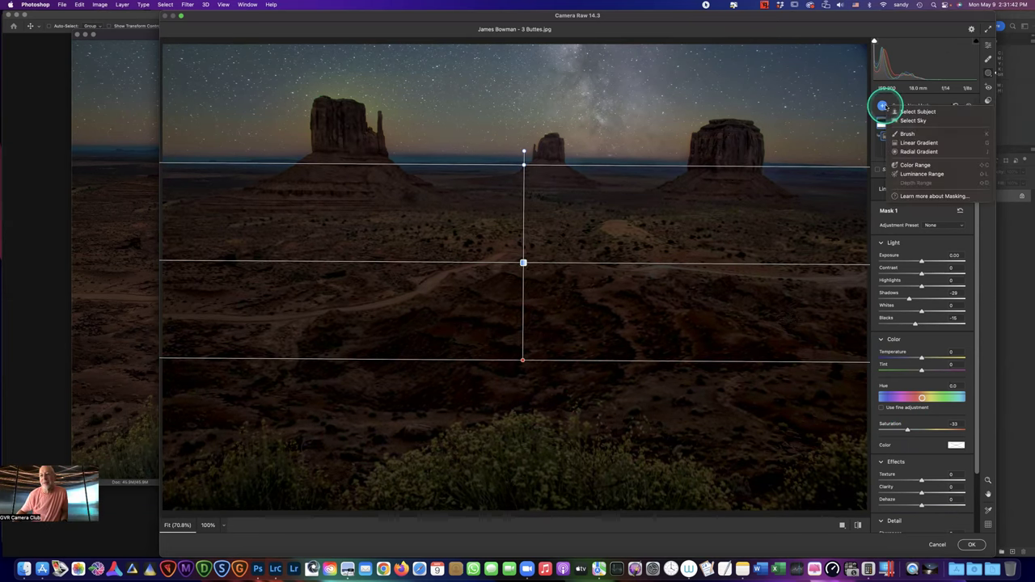
{"action": "left_click", "coordinate": [919, 142]}
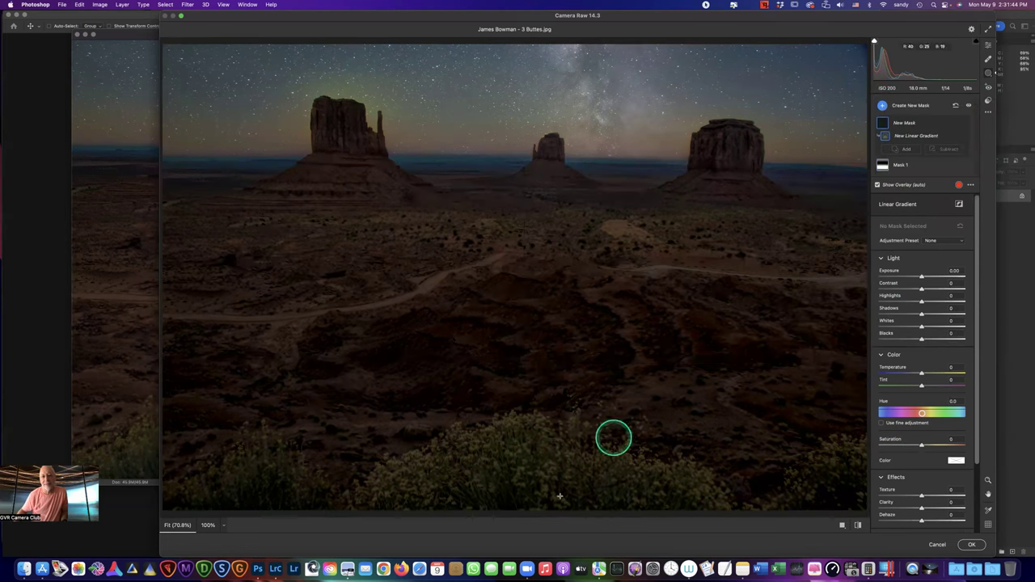
{"action": "left_click_drag", "start_coordinate": [548, 511], "coordinate": [547, 346]}
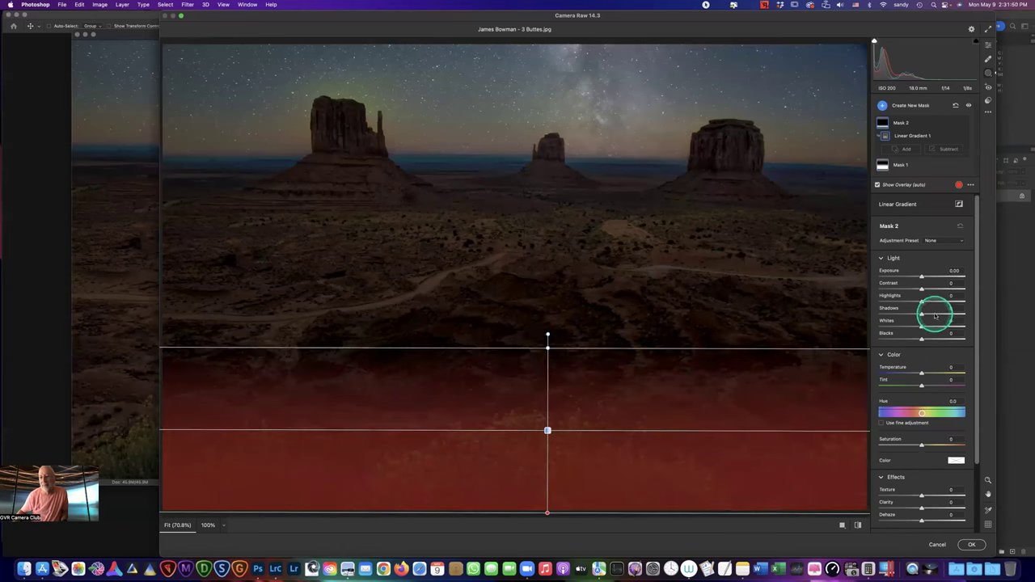
{"action": "left_click_drag", "start_coordinate": [923, 316], "coordinate": [920, 315]}
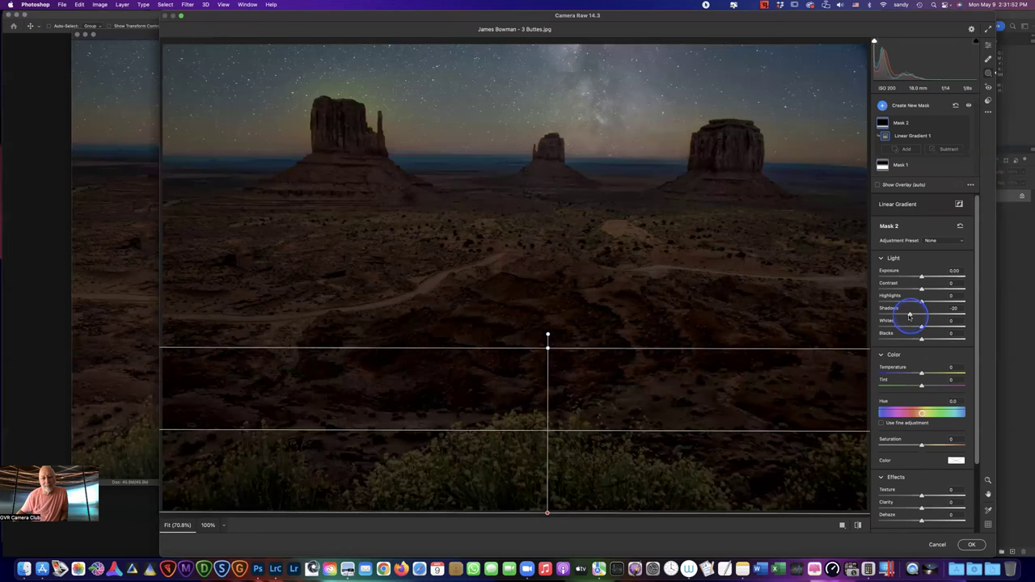
{"action": "left_click_drag", "start_coordinate": [922, 339], "coordinate": [913, 341]}
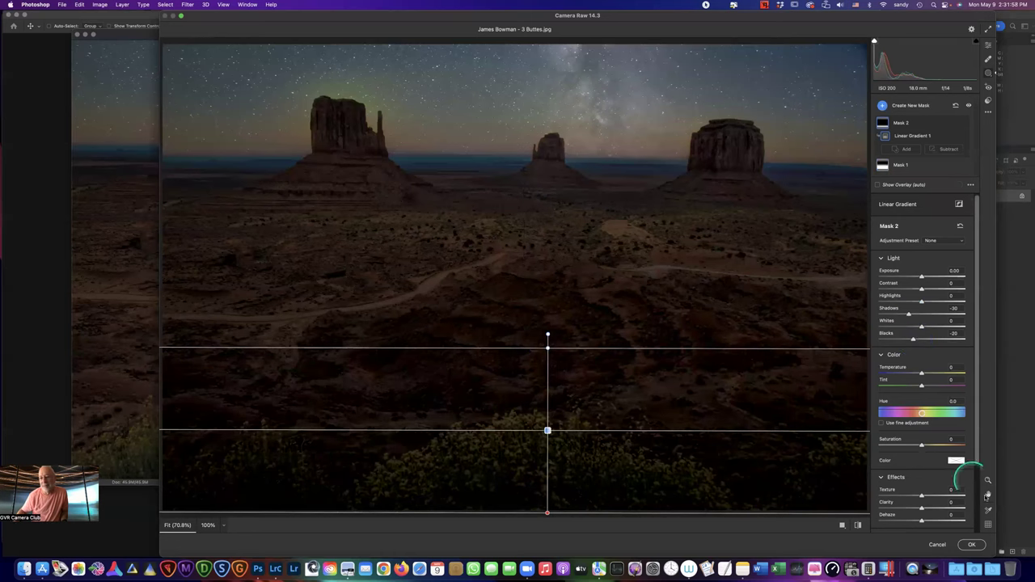
{"action": "left_click", "coordinate": [971, 545]}
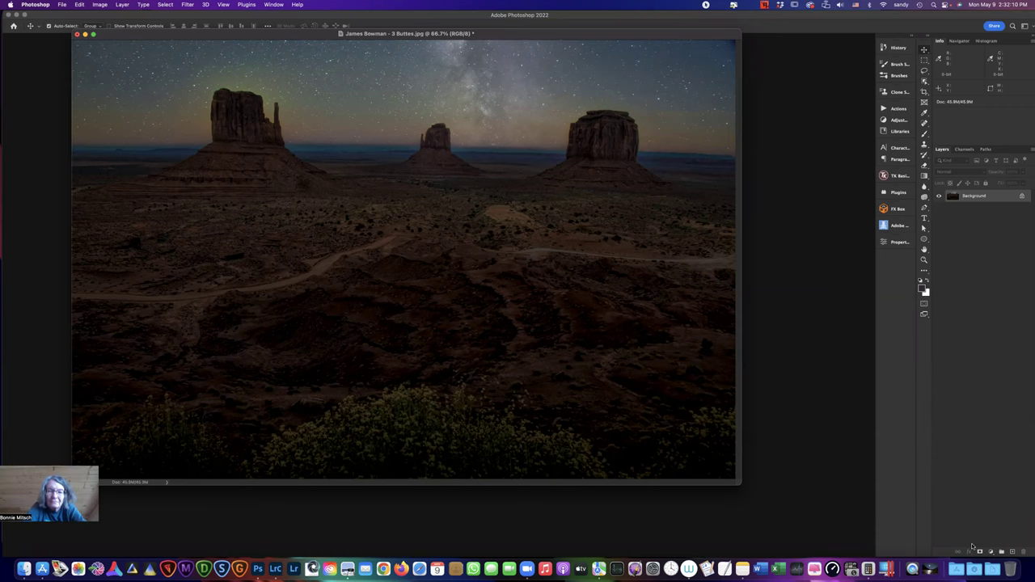
Compare the photo before and after the Camera Raw edit
{"action": "key", "text": "super+z"}
{"action": "key", "text": "shift+super+z"}
{"action": "key", "text": "super+z"}
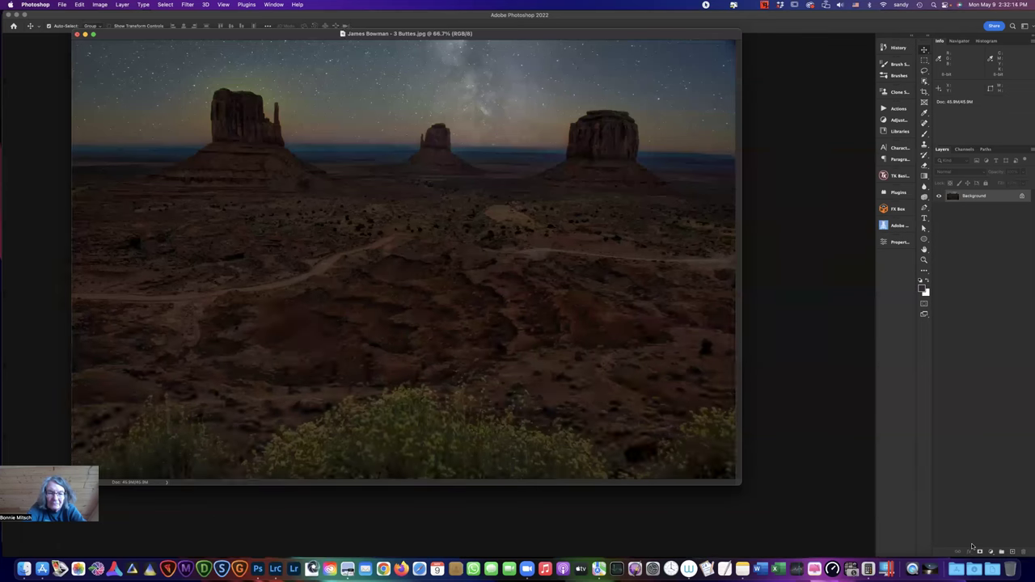
{"action": "key", "text": "shift+super+z"}
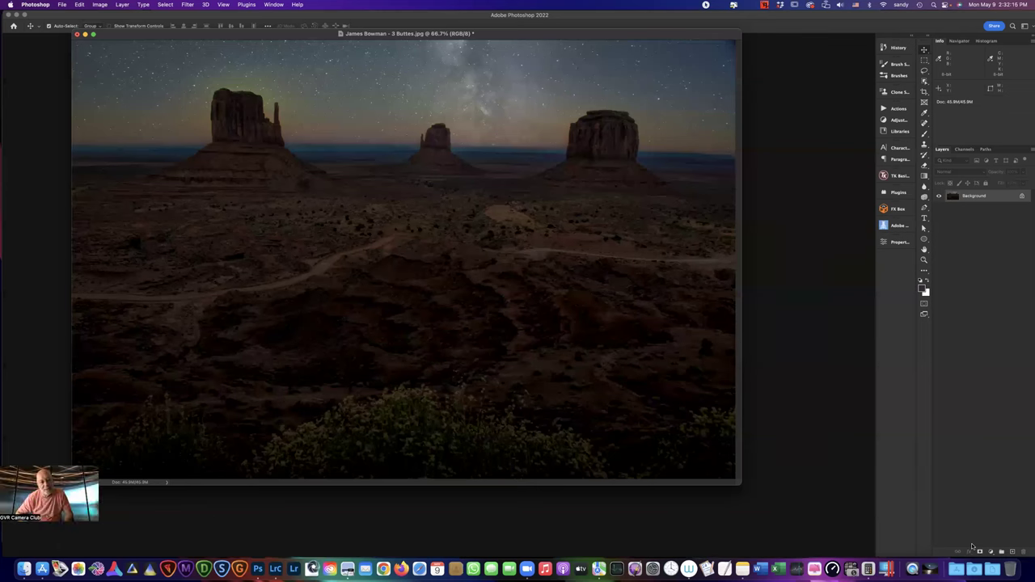
{"action": "key", "text": "super+z"}
{"action": "key", "text": "shift+super+z"}
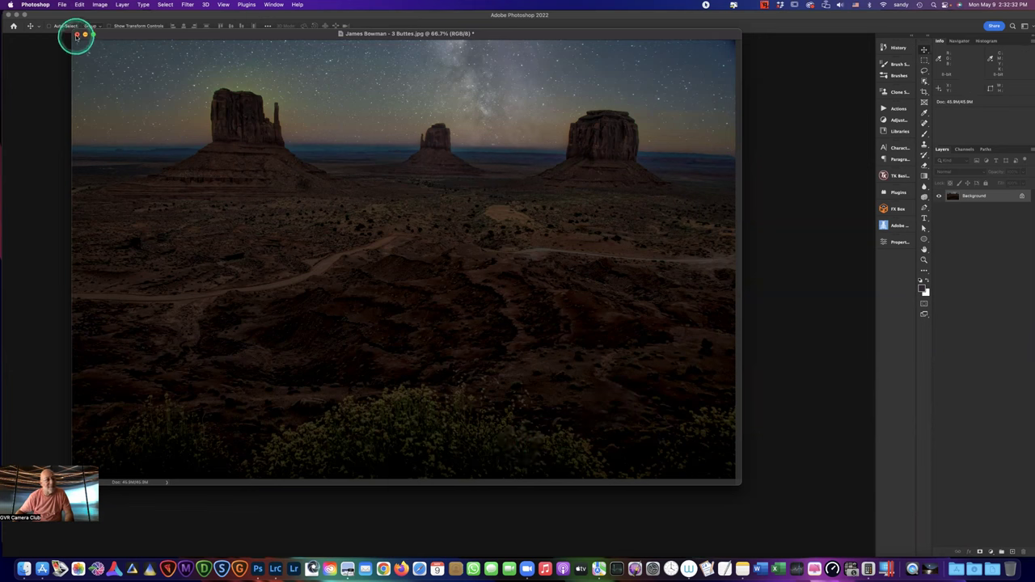
Revert the 3 Buttes photo to its opened state in the history
{"action": "left_click", "coordinate": [900, 50]}
{"action": "left_click", "coordinate": [831, 64]}
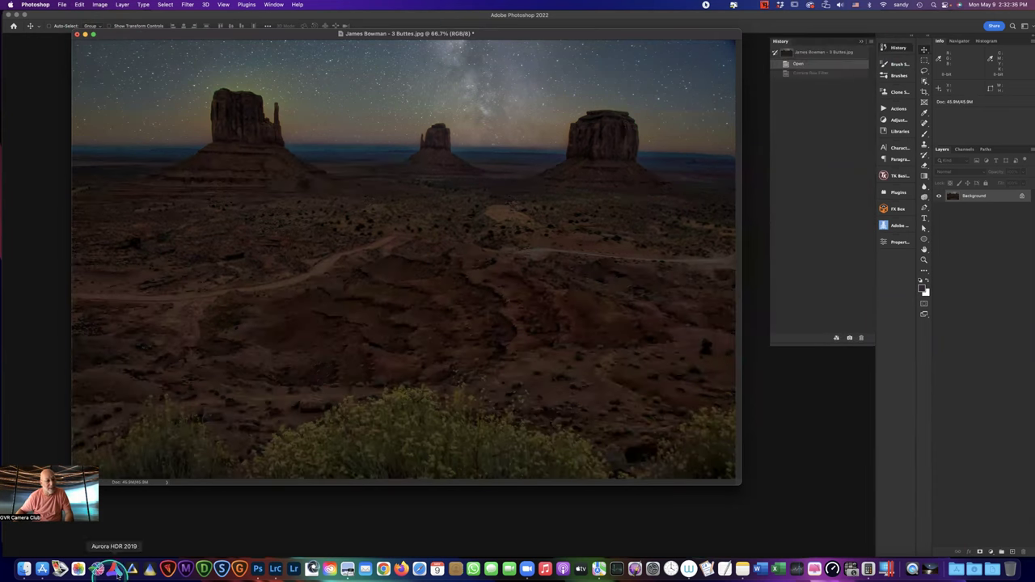
{"action": "left_click", "coordinate": [187, 4]}
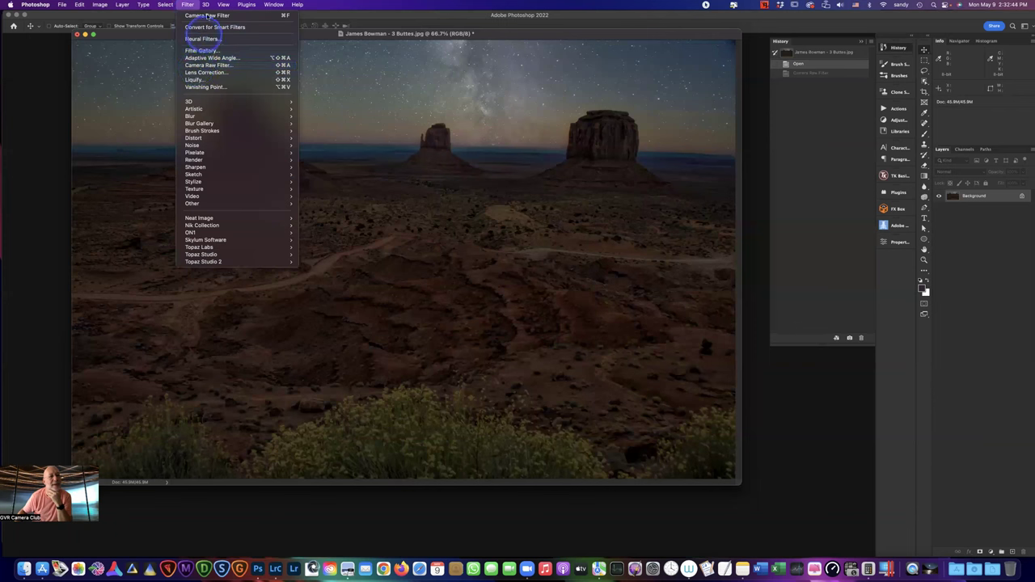
{"action": "left_click", "coordinate": [207, 16]}
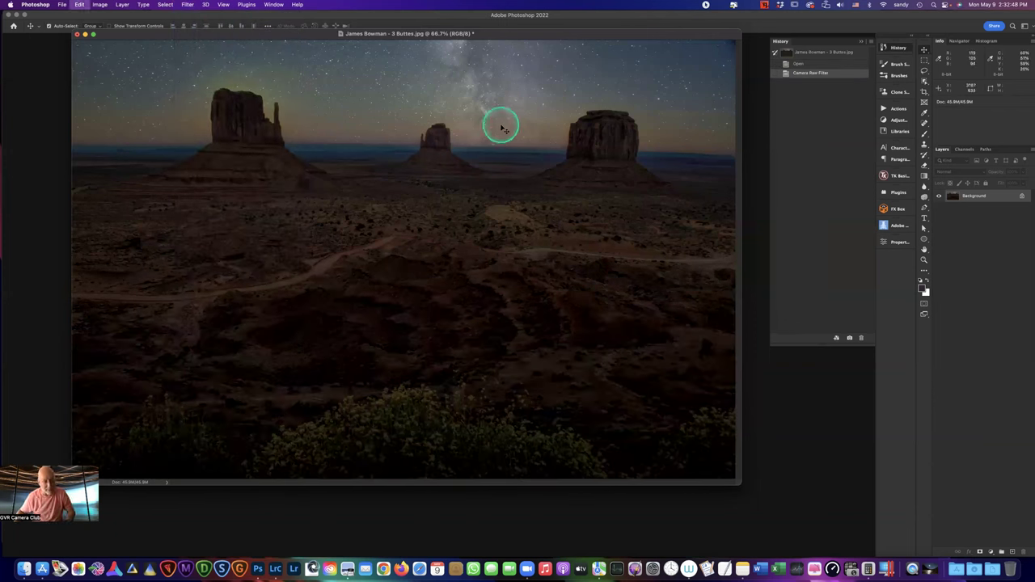
{"action": "key", "text": "super+z"}
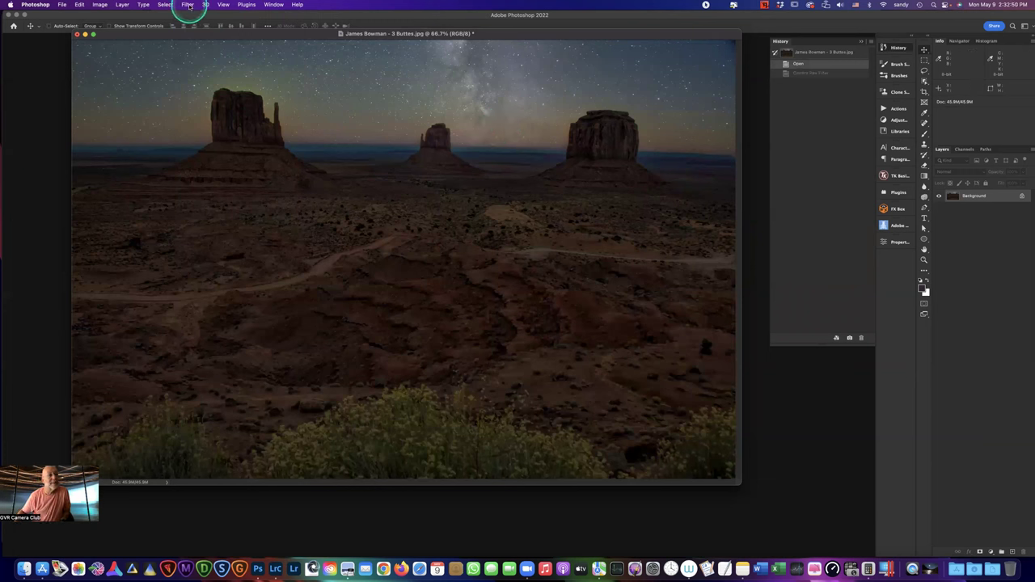
Start a new Camera Raw edit with a level linear gradient mask from the photo's lower edge and move it up to the base of the buttes
{"action": "left_click", "coordinate": [188, 5]}
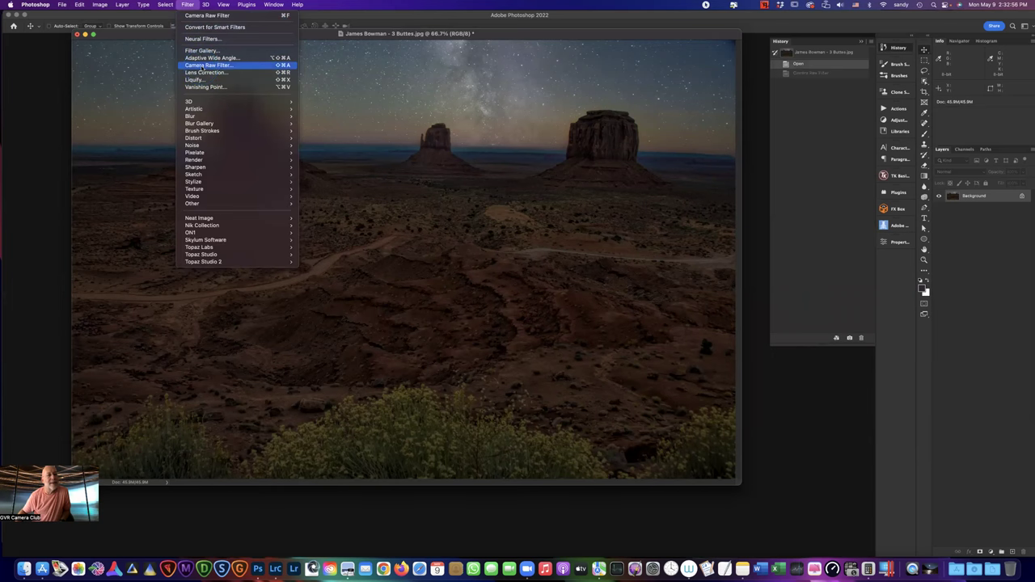
{"action": "left_click", "coordinate": [202, 67]}
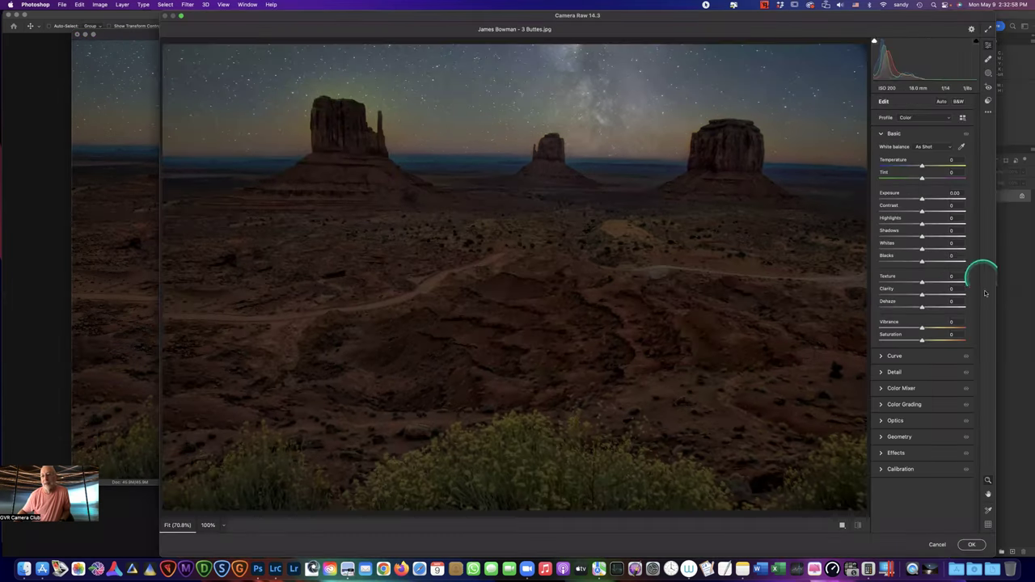
{"action": "left_click", "coordinate": [988, 87]}
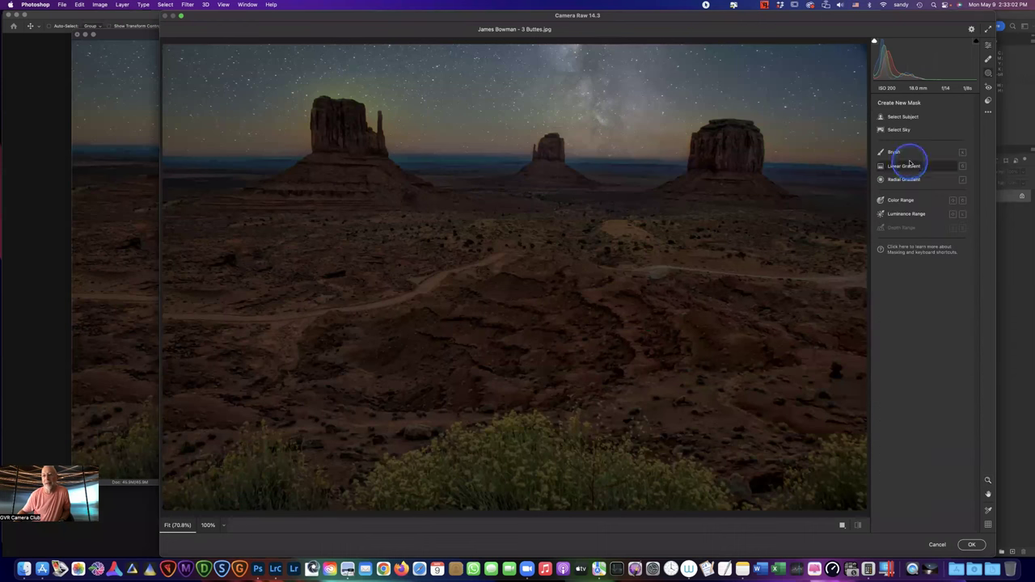
{"action": "left_click", "coordinate": [909, 165]}
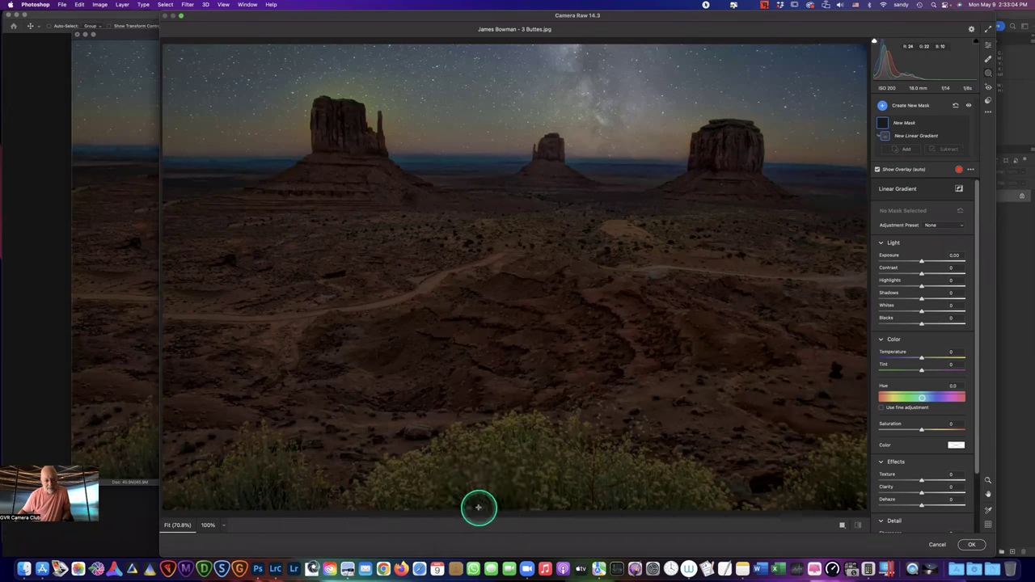
{"action": "left_click_drag", "start_coordinate": [478, 507], "coordinate": [478, 376]}
{"action": "left_click", "coordinate": [478, 445]}
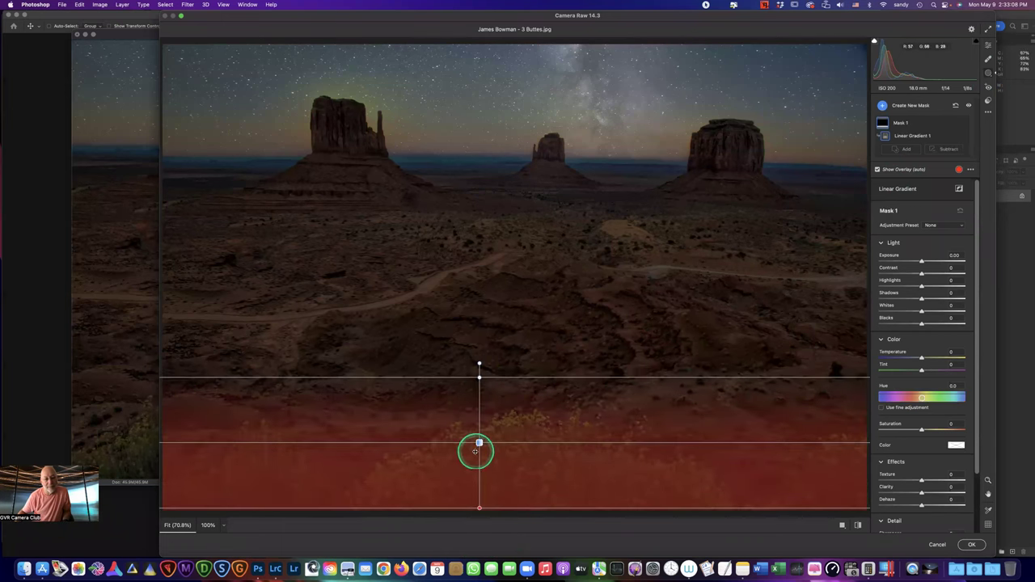
{"action": "left_click_drag", "start_coordinate": [479, 437], "coordinate": [480, 261]}
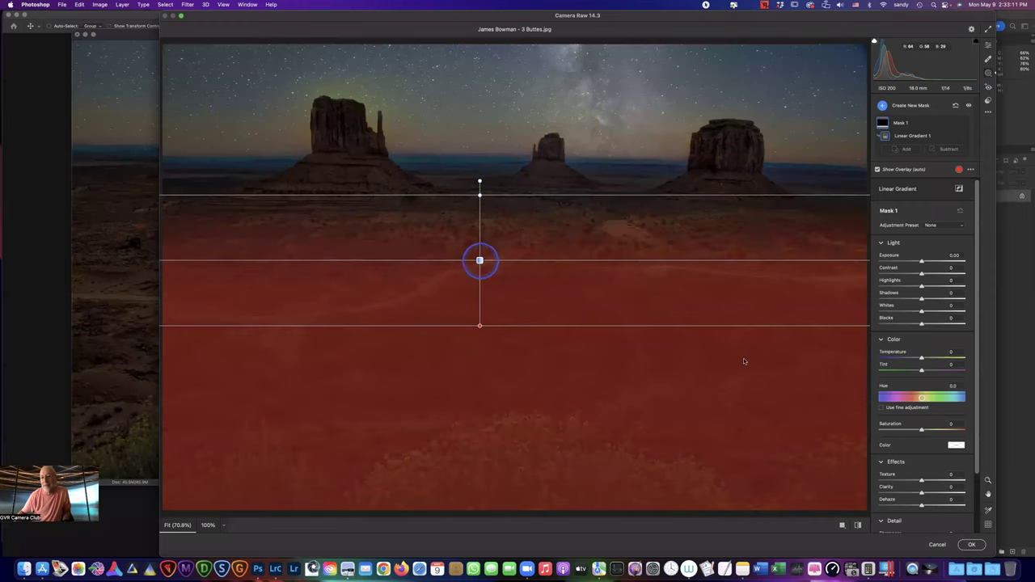
Darken and desaturate the masked desert with Blacks -19 and Saturation -36
{"action": "left_click", "coordinate": [921, 323]}
{"action": "left_click_drag", "start_coordinate": [922, 323], "coordinate": [913, 324]}
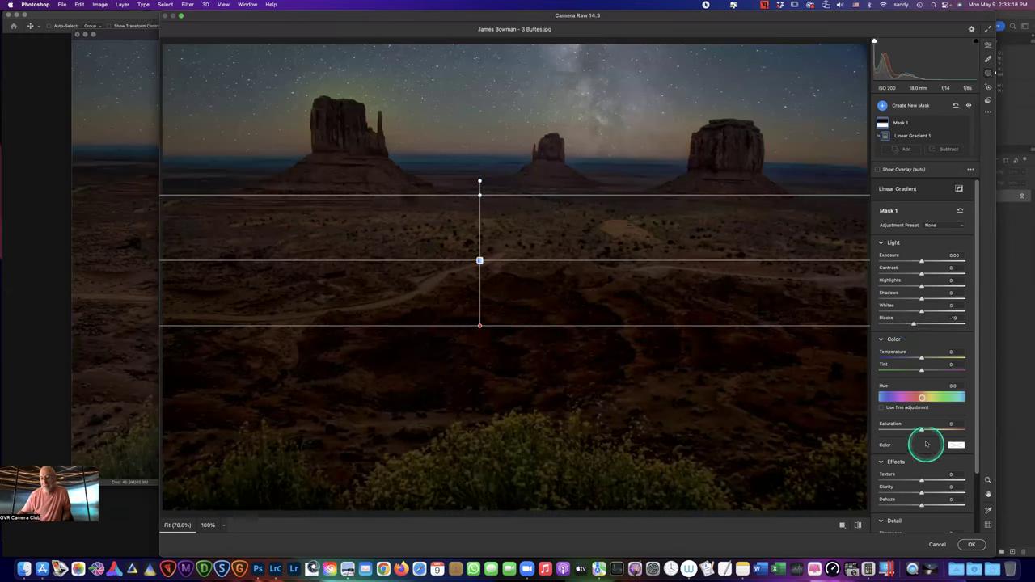
{"action": "left_click_drag", "start_coordinate": [924, 427], "coordinate": [905, 431]}
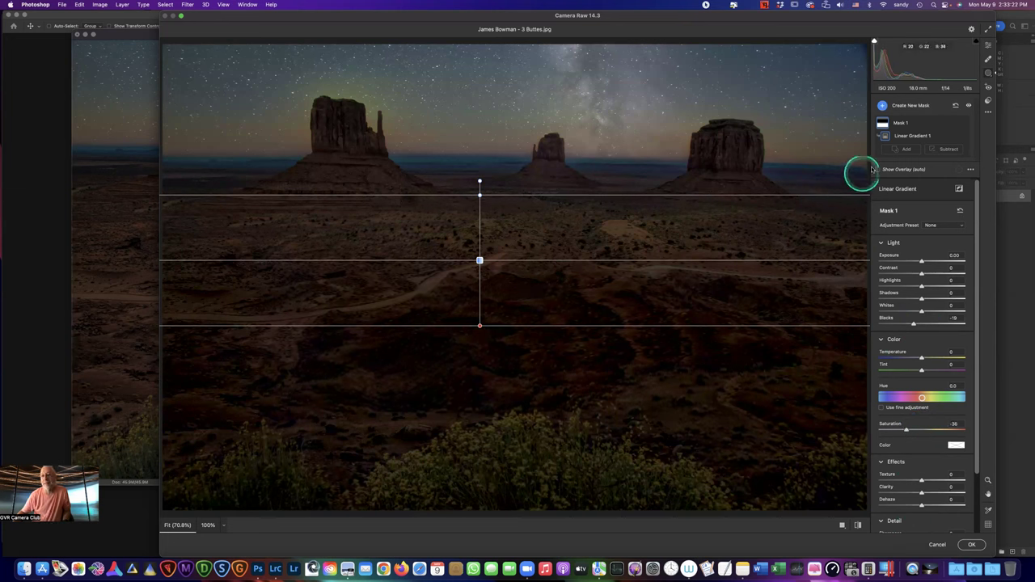
Subtract the foreground bushes from the gradient mask with an auto-masked brush, lowering its Density to 47 after the first strokes
{"action": "left_click", "coordinate": [948, 151]}
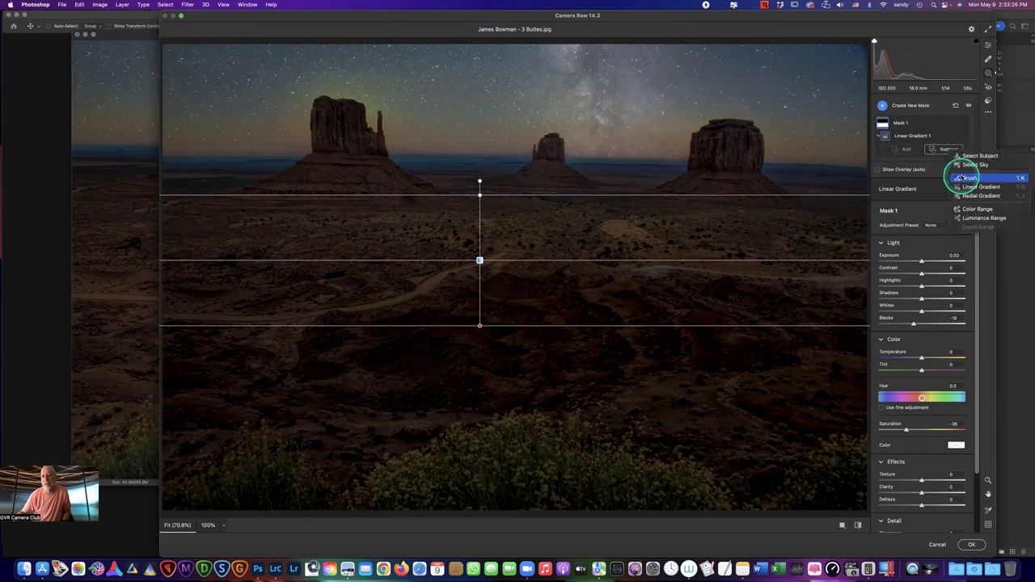
{"action": "left_click", "coordinate": [967, 178]}
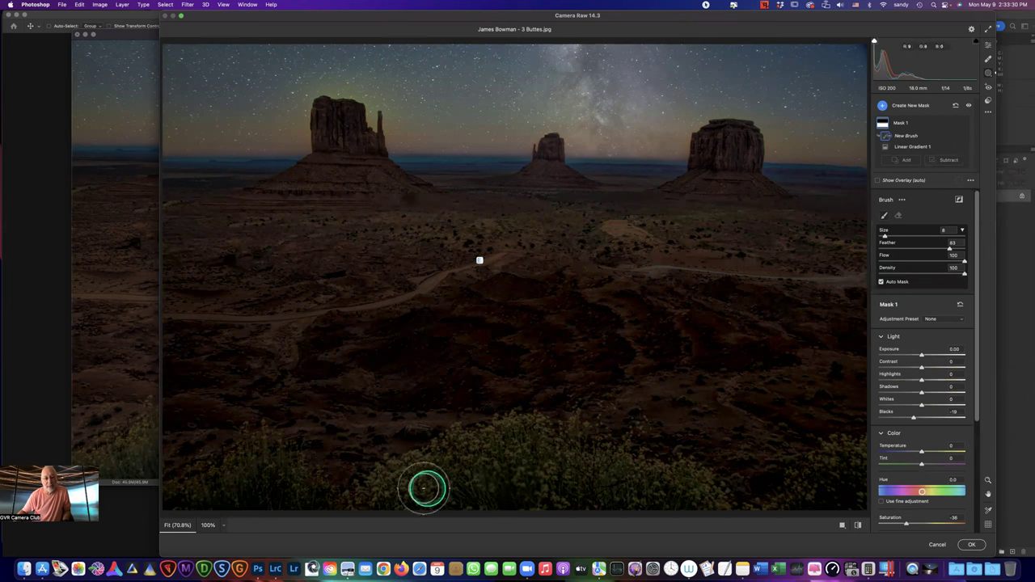
{"action": "mouse_move", "coordinate": [376, 505]}
{"action": "left_mouse_down"}
{"action": "mouse_move", "coordinate": [445, 459]}
{"action": "mouse_move", "coordinate": [525, 436]}
{"action": "mouse_move", "coordinate": [602, 454]}
{"action": "mouse_move", "coordinate": [699, 508]}
{"action": "mouse_move", "coordinate": [625, 486]}
{"action": "mouse_move", "coordinate": [441, 484]}
{"action": "mouse_move", "coordinate": [426, 494]}
{"action": "mouse_move", "coordinate": [565, 504]}
{"action": "mouse_move", "coordinate": [382, 518]}
{"action": "left_mouse_up"}
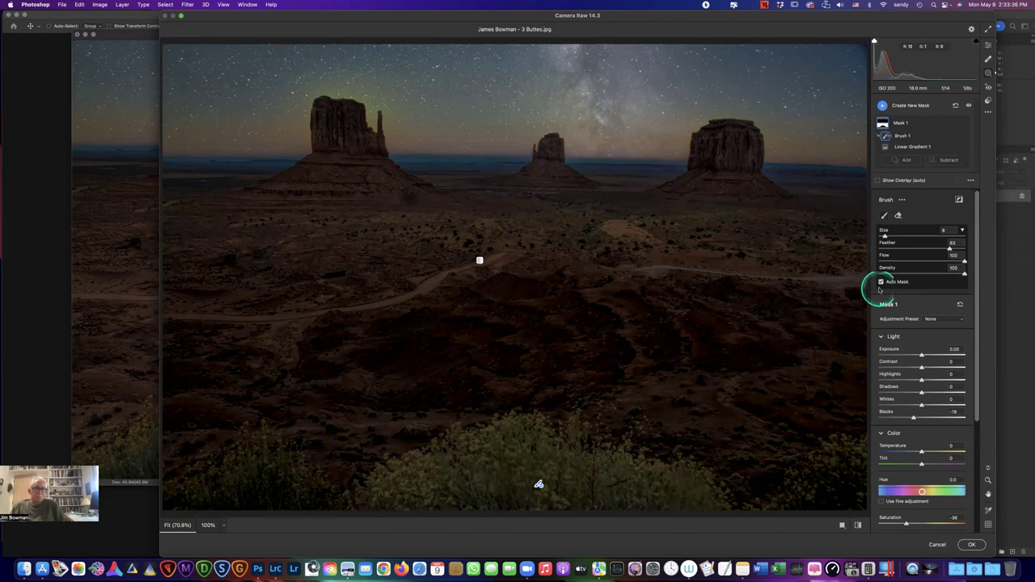
{"action": "left_click", "coordinate": [919, 273]}
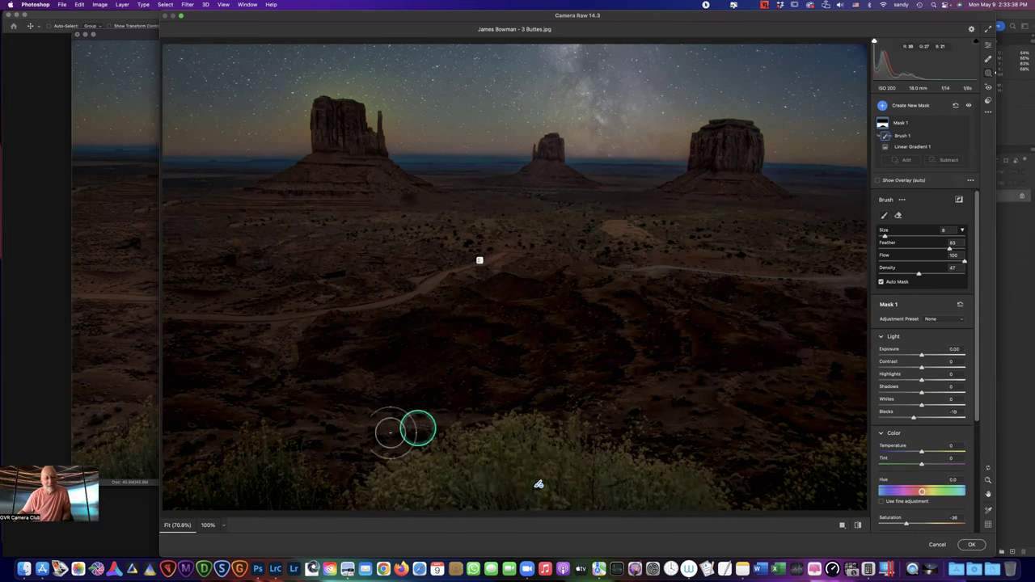
{"action": "mouse_move", "coordinate": [291, 478]}
{"action": "left_mouse_down"}
{"action": "mouse_move", "coordinate": [242, 467]}
{"action": "mouse_move", "coordinate": [286, 490]}
{"action": "mouse_move", "coordinate": [266, 500]}
{"action": "mouse_move", "coordinate": [212, 494]}
{"action": "mouse_move", "coordinate": [241, 473]}
{"action": "mouse_move", "coordinate": [252, 498]}
{"action": "mouse_move", "coordinate": [215, 509]}
{"action": "mouse_move", "coordinate": [210, 499]}
{"action": "mouse_move", "coordinate": [286, 475]}
{"action": "mouse_move", "coordinate": [178, 534]}
{"action": "mouse_move", "coordinate": [158, 519]}
{"action": "mouse_move", "coordinate": [200, 500]}
{"action": "mouse_move", "coordinate": [260, 499]}
{"action": "mouse_move", "coordinate": [230, 518]}
{"action": "mouse_move", "coordinate": [208, 494]}
{"action": "mouse_move", "coordinate": [302, 510]}
{"action": "left_mouse_up"}
{"action": "mouse_move", "coordinate": [779, 490]}
{"action": "left_mouse_down"}
{"action": "mouse_move", "coordinate": [829, 461]}
{"action": "mouse_move", "coordinate": [866, 468]}
{"action": "mouse_move", "coordinate": [807, 487]}
{"action": "mouse_move", "coordinate": [843, 466]}
{"action": "mouse_move", "coordinate": [850, 493]}
{"action": "mouse_move", "coordinate": [811, 496]}
{"action": "mouse_move", "coordinate": [851, 477]}
{"action": "mouse_move", "coordinate": [823, 518]}
{"action": "mouse_move", "coordinate": [824, 501]}
{"action": "mouse_move", "coordinate": [854, 474]}
{"action": "left_mouse_up"}
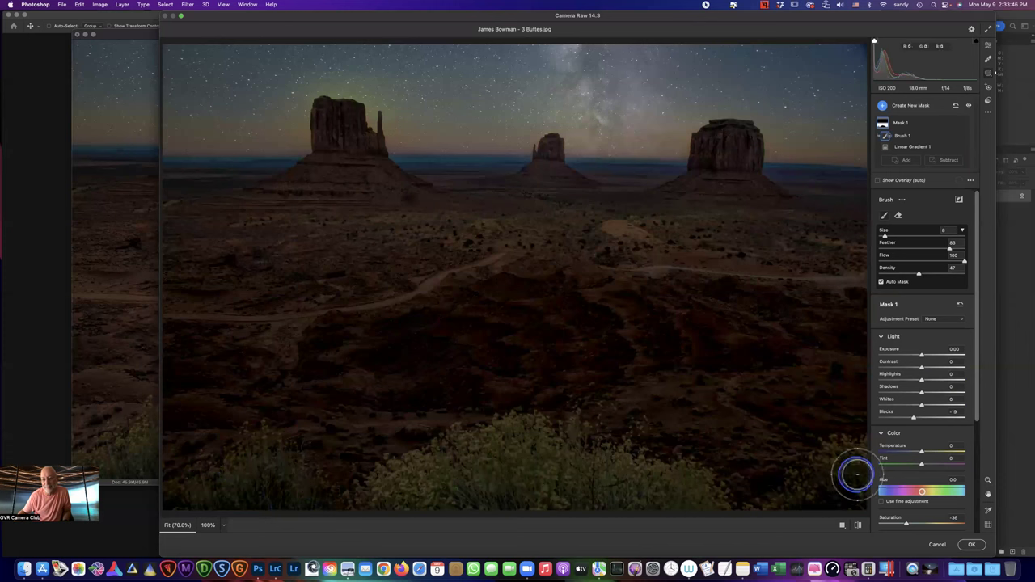
Set the mask brush's eraser to Flow 42 and Feather 86, and refine the brushed mask over the foreground bushes
{"action": "key", "text": "alt"}
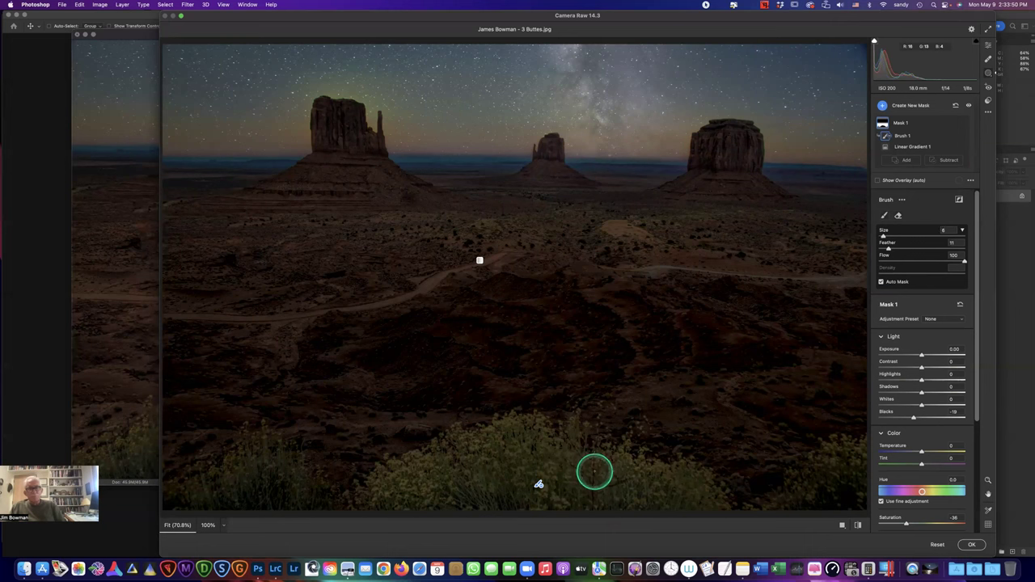
{"action": "key", "text": "alt"}
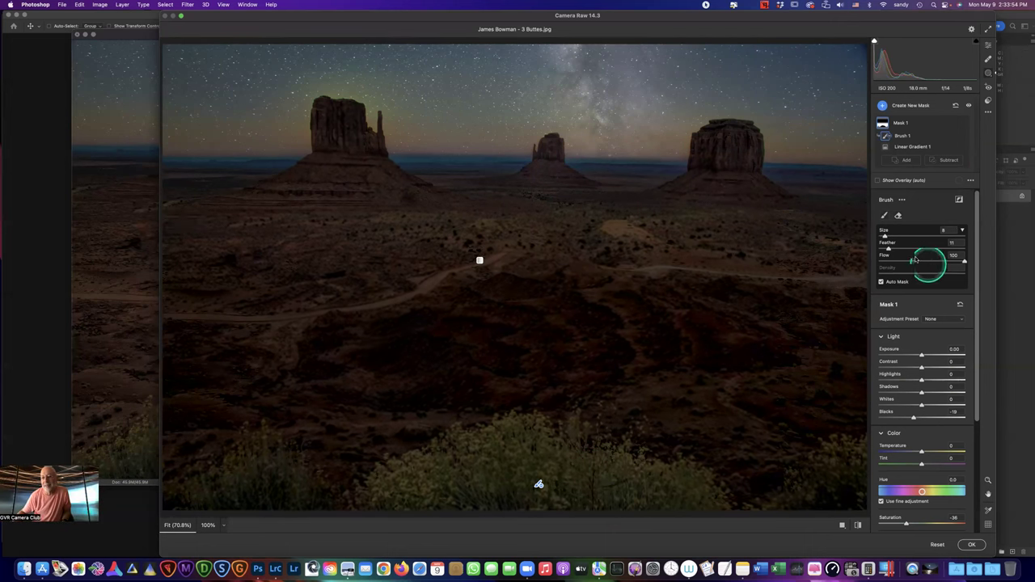
{"action": "left_click_drag", "start_coordinate": [964, 262], "coordinate": [914, 263]}
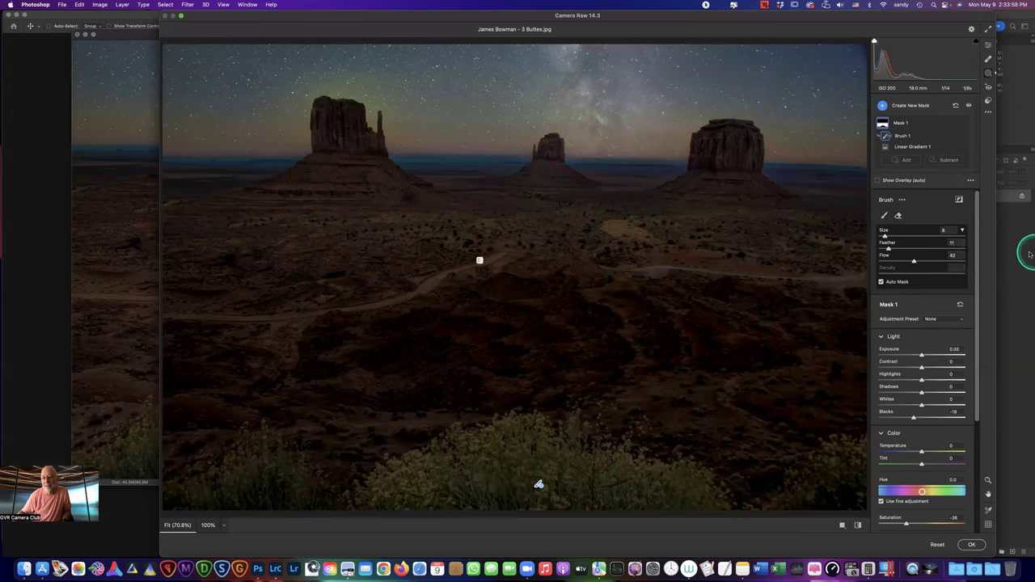
{"action": "left_click_drag", "start_coordinate": [887, 247], "coordinate": [948, 245]}
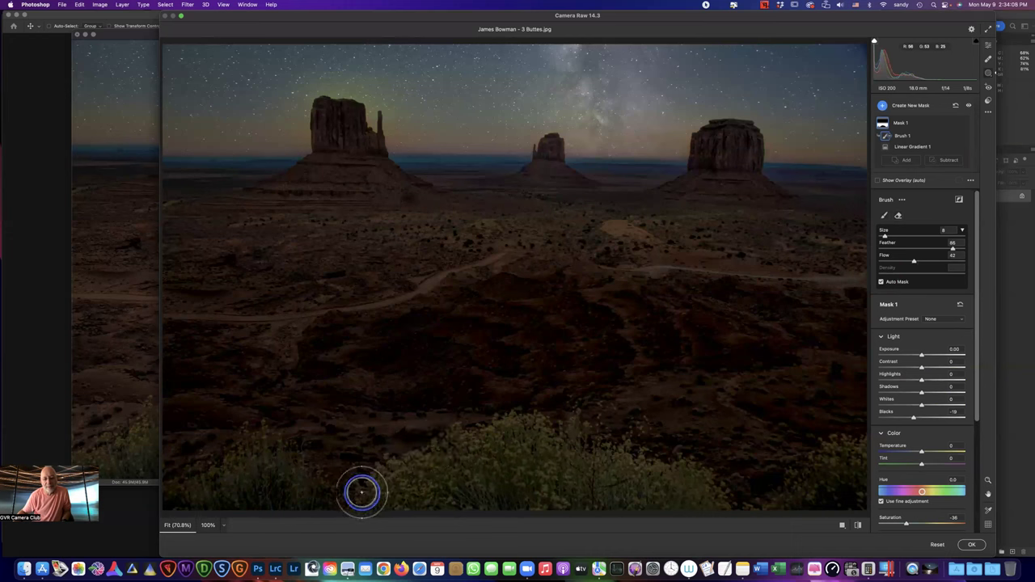
{"action": "mouse_move", "coordinate": [529, 485]}
{"action": "left_mouse_down"}
{"action": "mouse_move", "coordinate": [394, 491]}
{"action": "mouse_move", "coordinate": [696, 485]}
{"action": "left_mouse_up"}
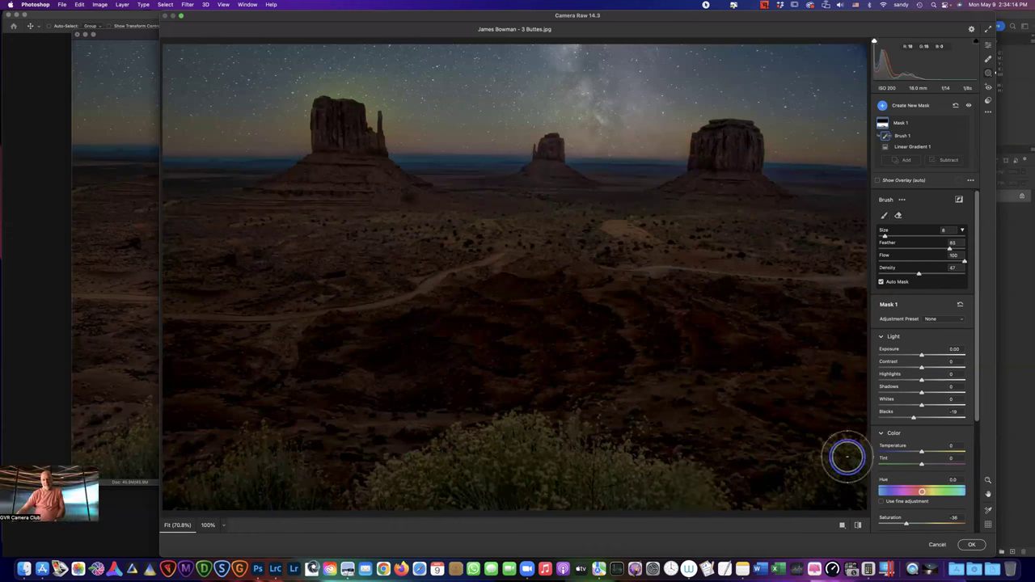
{"action": "mouse_move", "coordinate": [206, 481]}
{"action": "left_mouse_down"}
{"action": "mouse_move", "coordinate": [253, 488]}
{"action": "mouse_move", "coordinate": [260, 477]}
{"action": "mouse_move", "coordinate": [237, 466]}
{"action": "mouse_move", "coordinate": [233, 474]}
{"action": "mouse_move", "coordinate": [286, 486]}
{"action": "mouse_move", "coordinate": [273, 475]}
{"action": "mouse_move", "coordinate": [206, 480]}
{"action": "mouse_move", "coordinate": [267, 474]}
{"action": "left_mouse_up"}
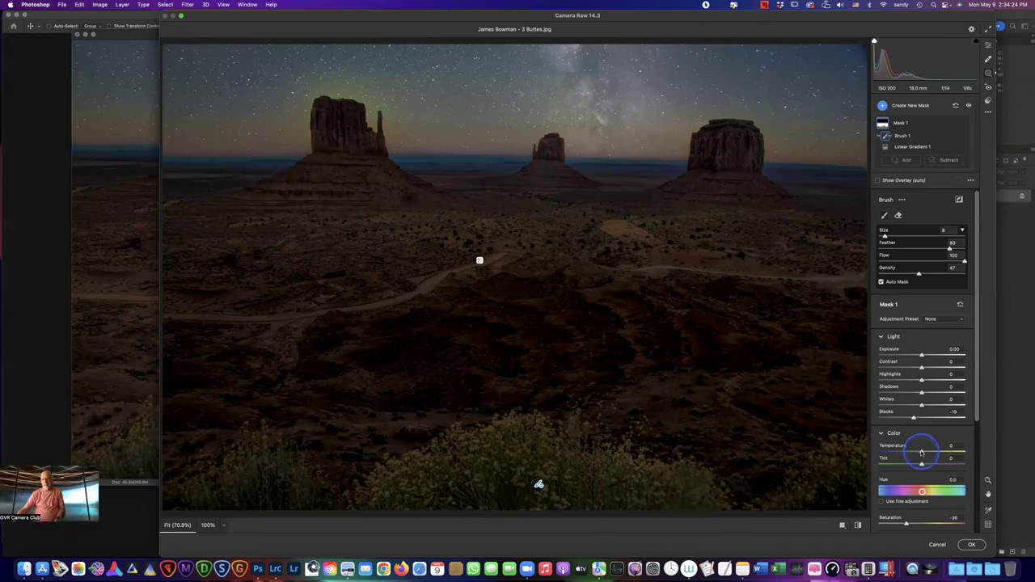
Cool the masked foreground with Temperature -27 and shift its Tint to -36
{"action": "left_click_drag", "start_coordinate": [920, 452], "coordinate": [898, 453]}
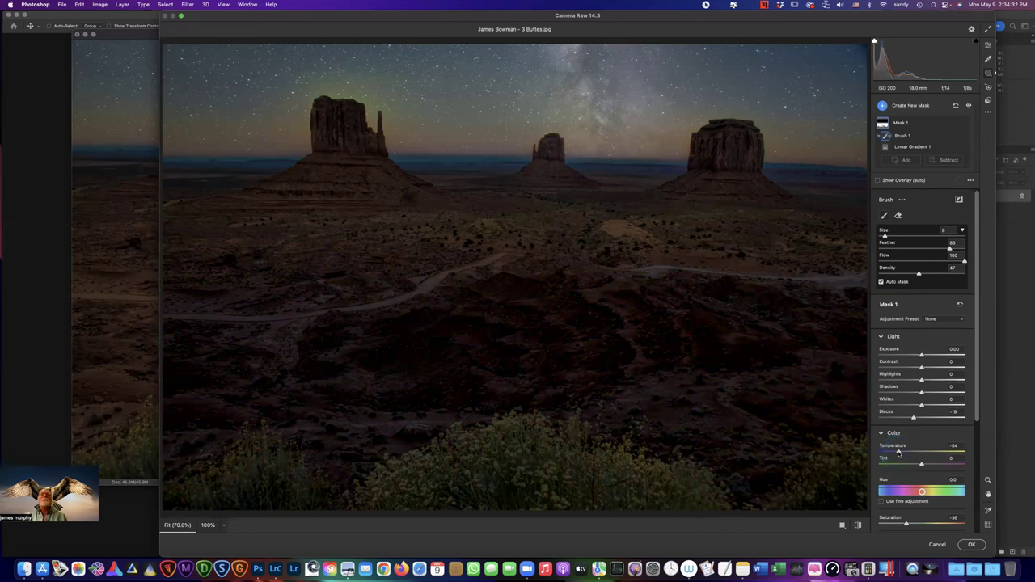
{"action": "mouse_move", "coordinate": [902, 454]}
{"action": "left_mouse_down"}
{"action": "mouse_move", "coordinate": [918, 454]}
{"action": "mouse_move", "coordinate": [909, 454]}
{"action": "left_mouse_up"}
{"action": "left_click", "coordinate": [923, 466]}
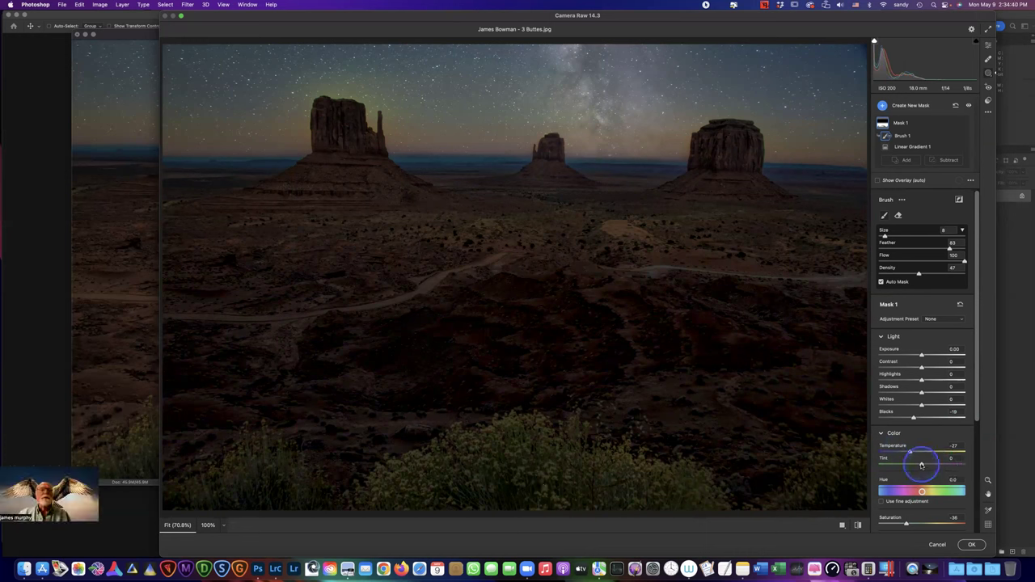
{"action": "left_click_drag", "start_coordinate": [931, 466], "coordinate": [907, 467]}
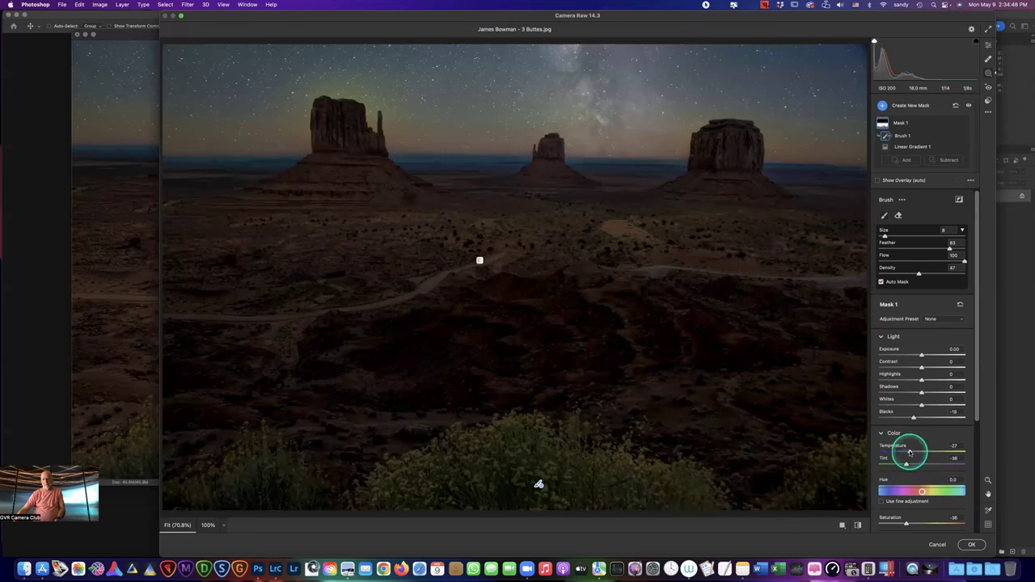
Set the masked foreground's Temperature to -21, and dismiss Camera Raw with all changes to the buttes photo discarded
{"action": "left_click_drag", "start_coordinate": [909, 453], "coordinate": [912, 452]}
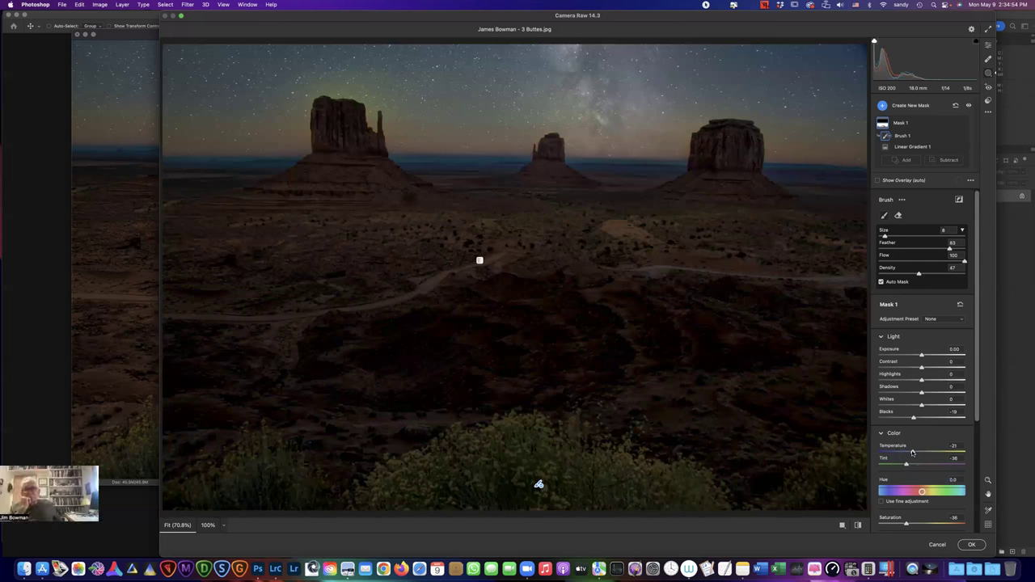
{"action": "left_click", "coordinate": [934, 545]}
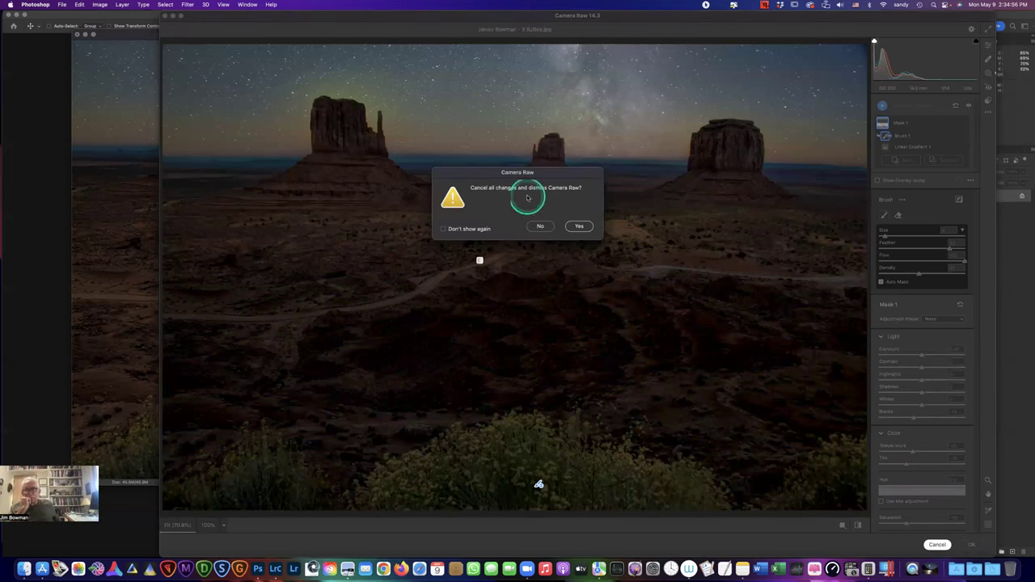
{"action": "left_click", "coordinate": [540, 226]}
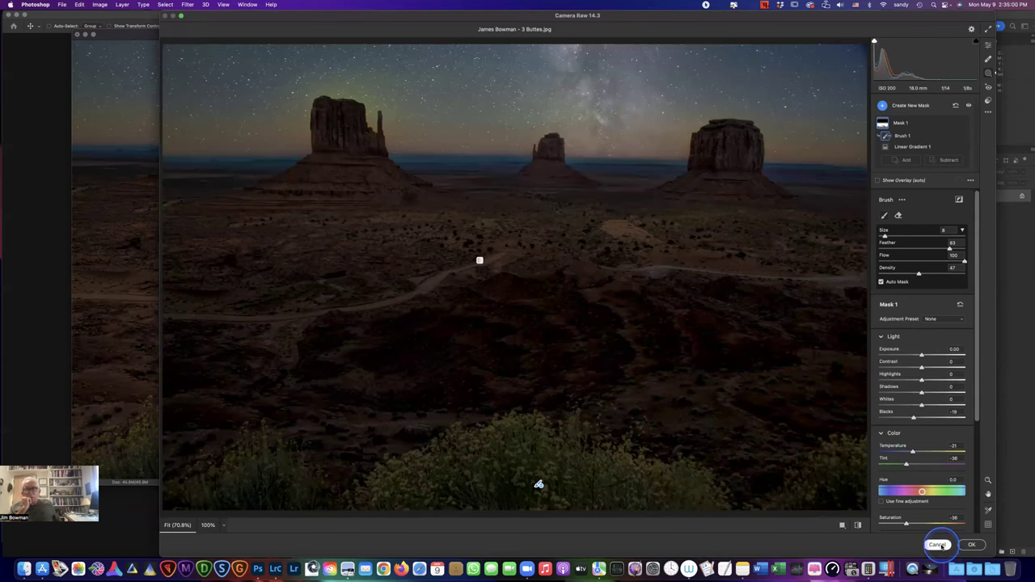
{"action": "left_click", "coordinate": [937, 545]}
{"action": "left_click", "coordinate": [580, 226]}
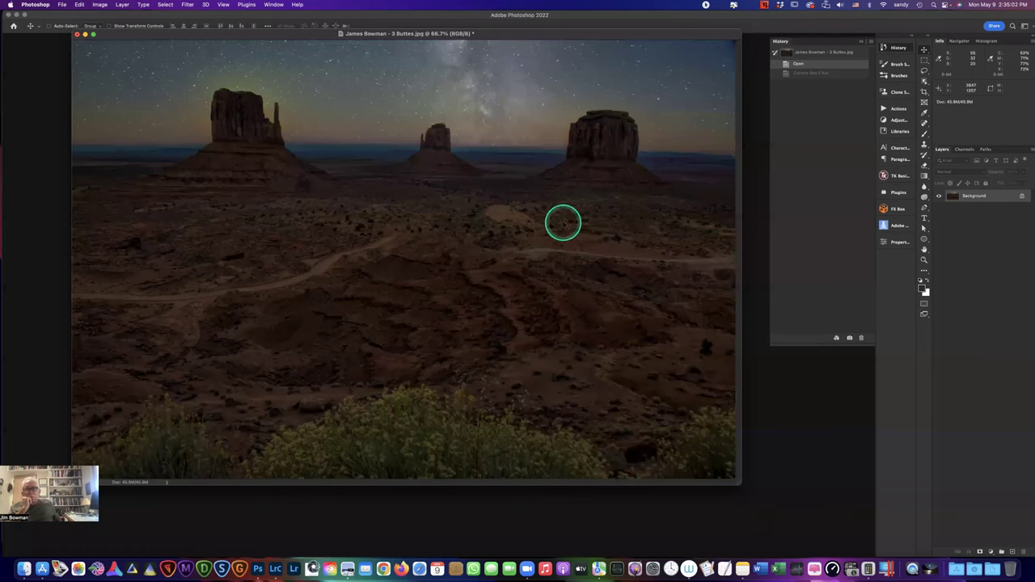
Close the buttes photo without saving and switch to Preview
{"action": "key", "text": "super+w"}
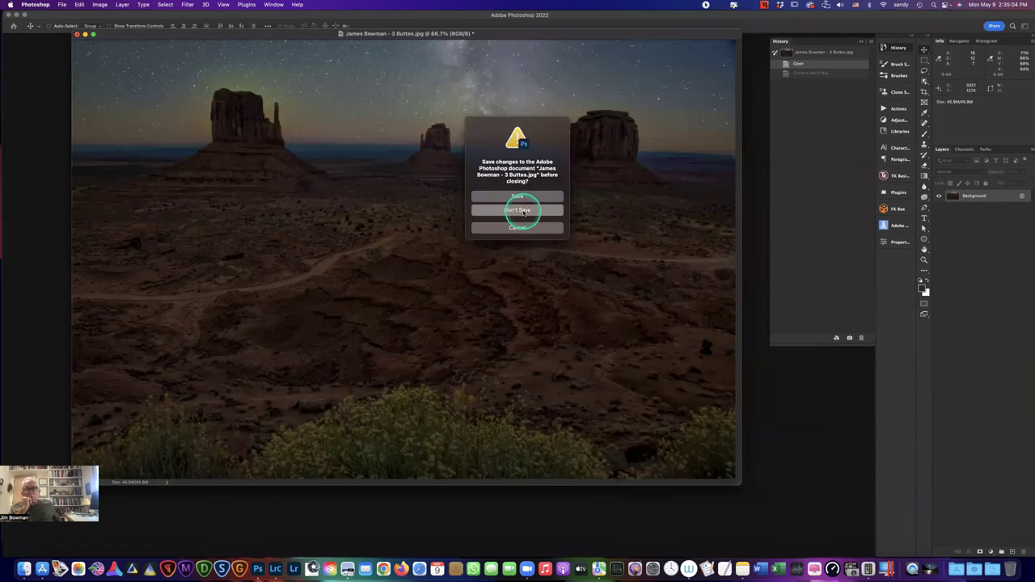
{"action": "left_click", "coordinate": [523, 209]}
{"action": "key", "text": "super+Tab"}
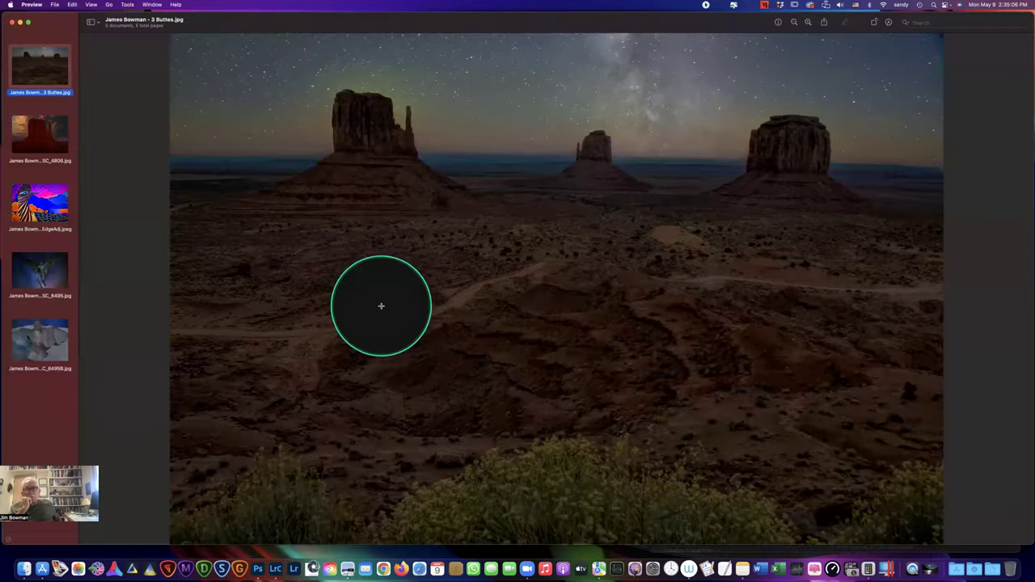
Review the red sandstone butte photo DSC_4806 and the vivid roadrunner image DSC_6486
{"action": "left_click", "coordinate": [44, 152]}
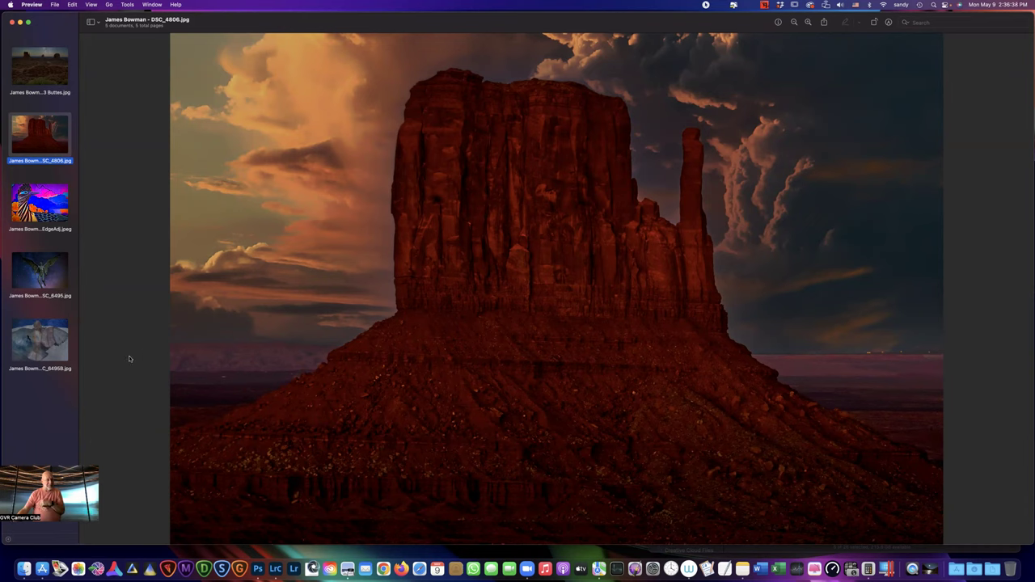
{"action": "left_click", "coordinate": [43, 198]}
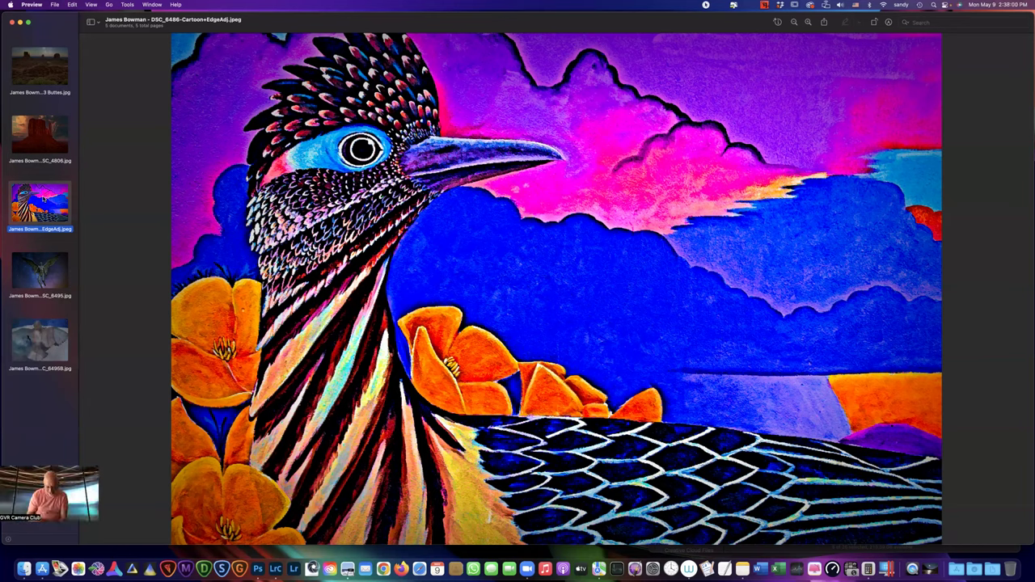
{"action": "left_click", "coordinate": [44, 197]}
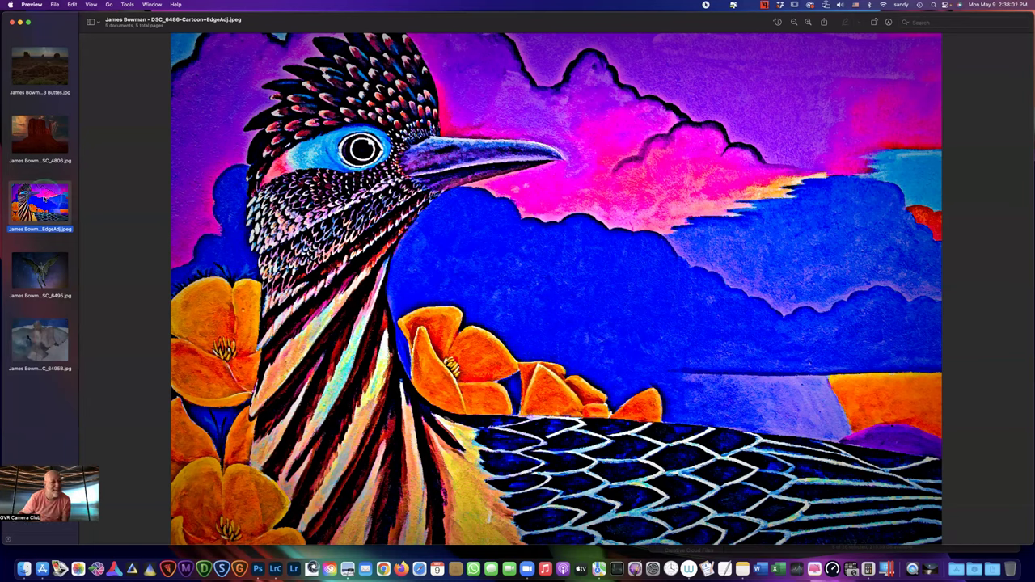
{"action": "left_click", "coordinate": [49, 216]}
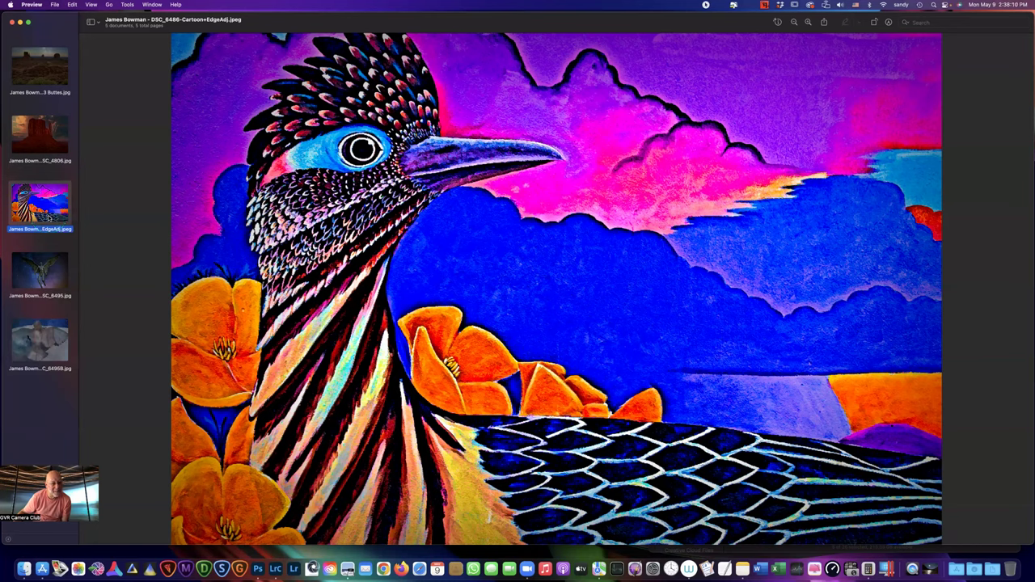
View the winged statue photo DSC_6495 and examine the dark left wing and its feather edges up close
{"action": "left_click", "coordinate": [48, 275]}
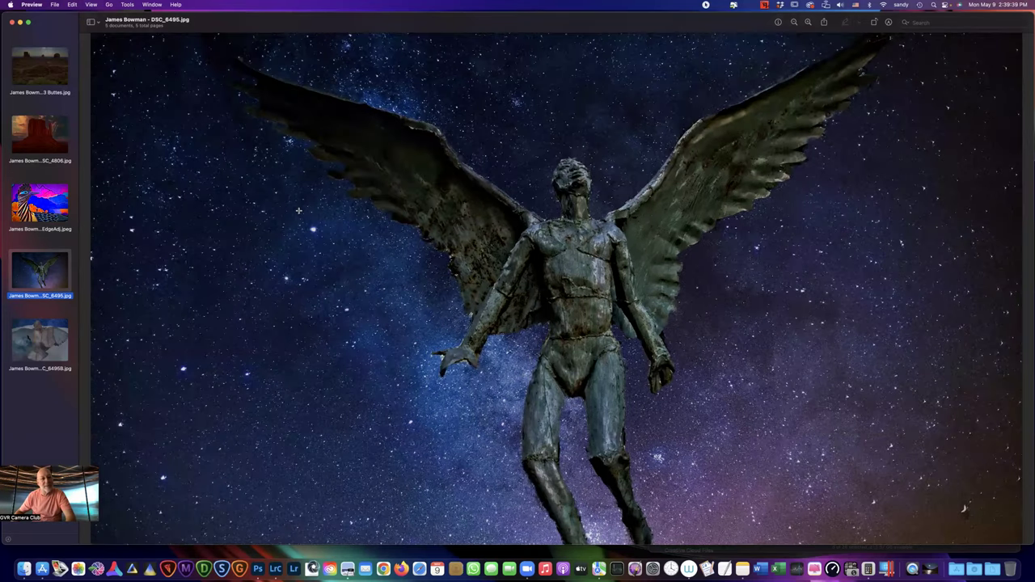
{"action": "key", "text": "super+equal"}
{"action": "scroll", "coordinate": [298, 210], "scroll_direction": "left", "scroll_amount": 5}
{"action": "scroll", "coordinate": [299, 210], "scroll_direction": "up", "scroll_amount": 3}
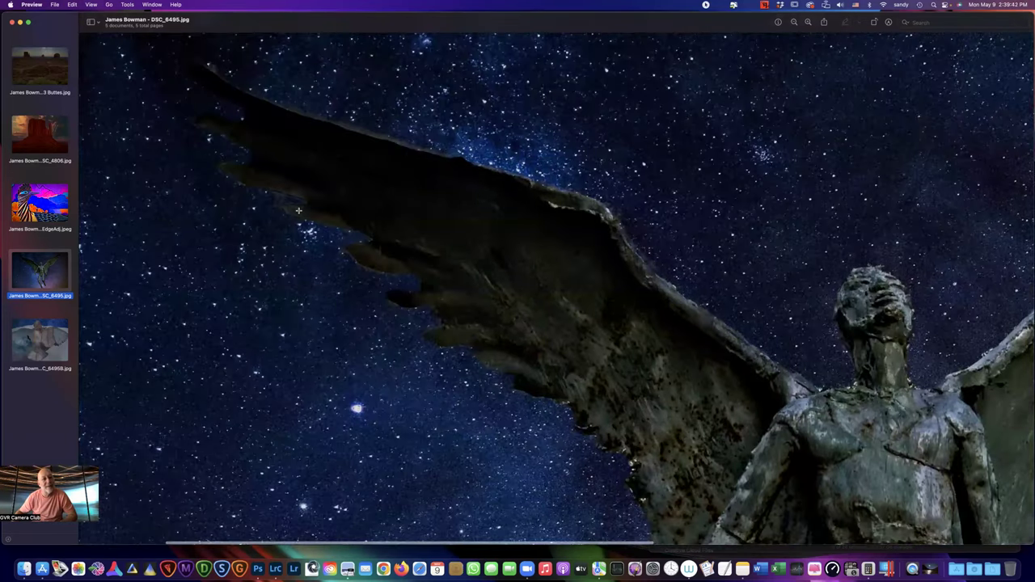
{"action": "scroll", "coordinate": [298, 210], "scroll_direction": "left", "scroll_amount": 2}
{"action": "scroll", "coordinate": [298, 210], "scroll_direction": "up", "scroll_amount": 2}
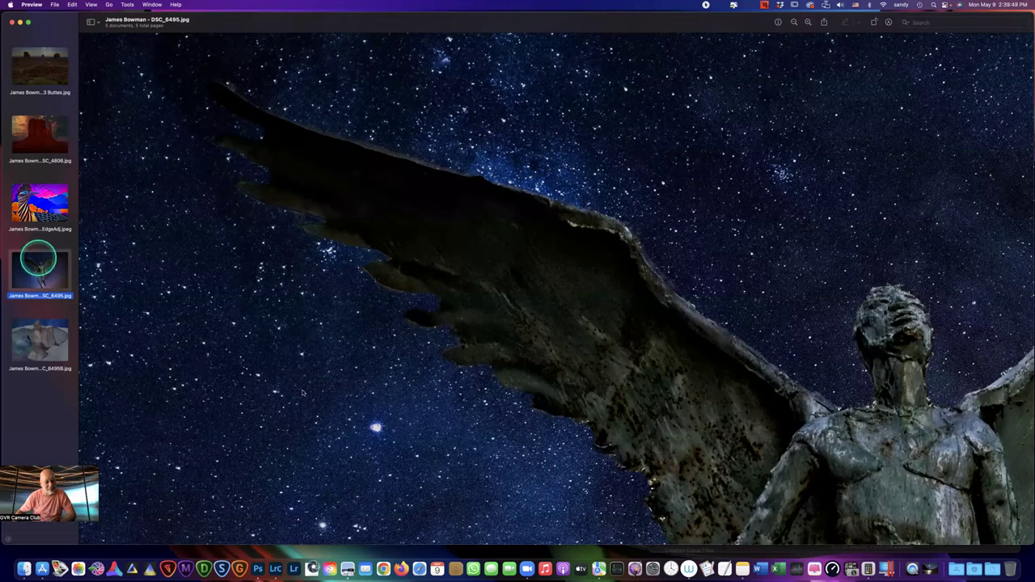
Open the winged statue photo in Photoshop's Camera Raw Filter and start a new brush mask
{"action": "left_click_drag", "start_coordinate": [277, 491], "coordinate": [257, 571]}
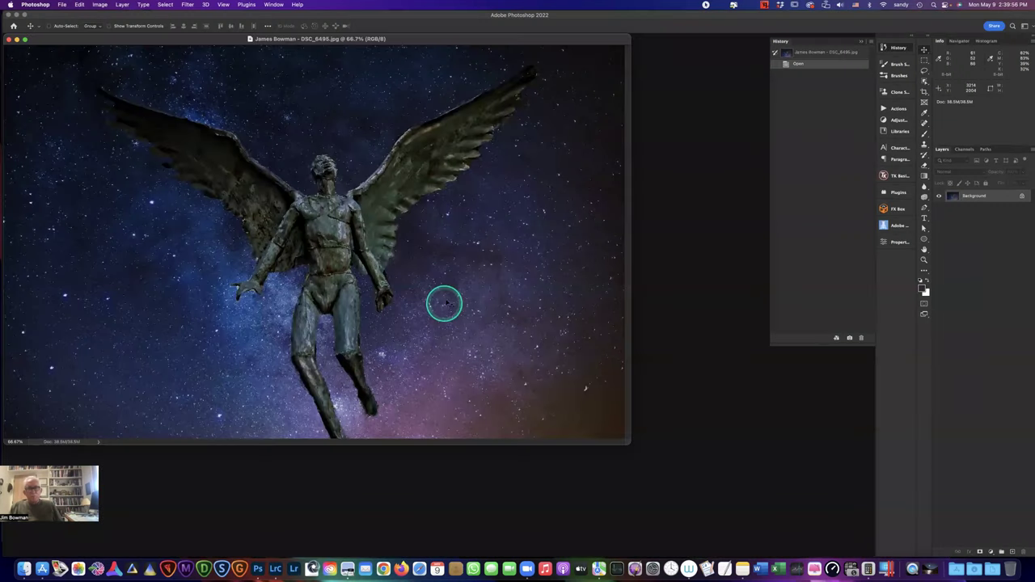
{"action": "left_click", "coordinate": [185, 5]}
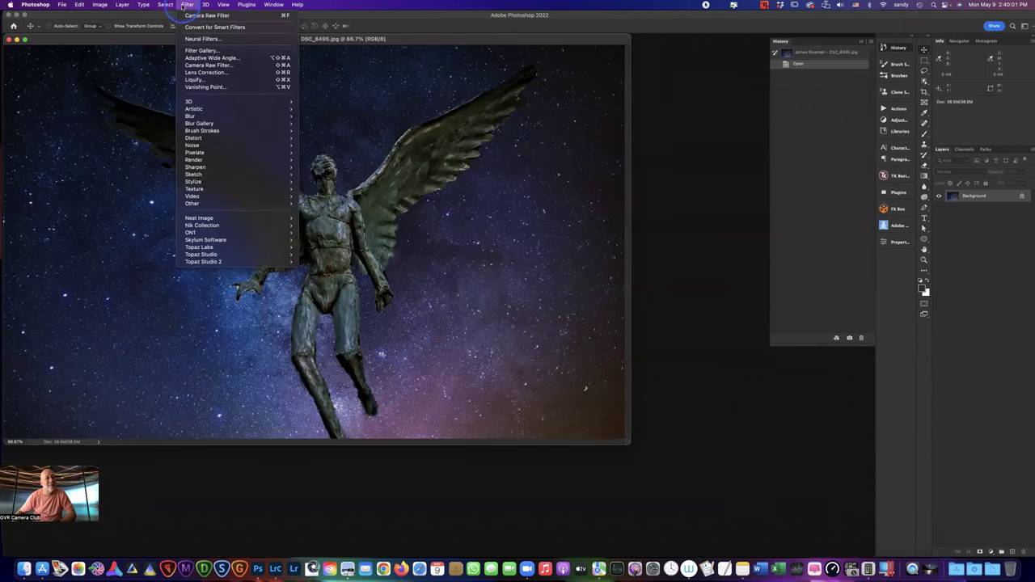
{"action": "left_click", "coordinate": [238, 66]}
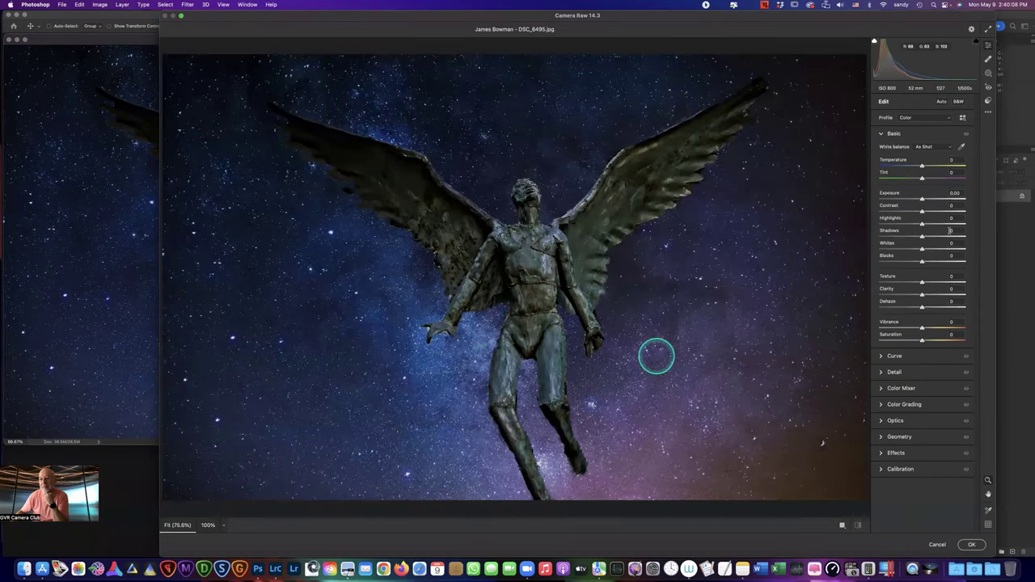
{"action": "left_click", "coordinate": [987, 73]}
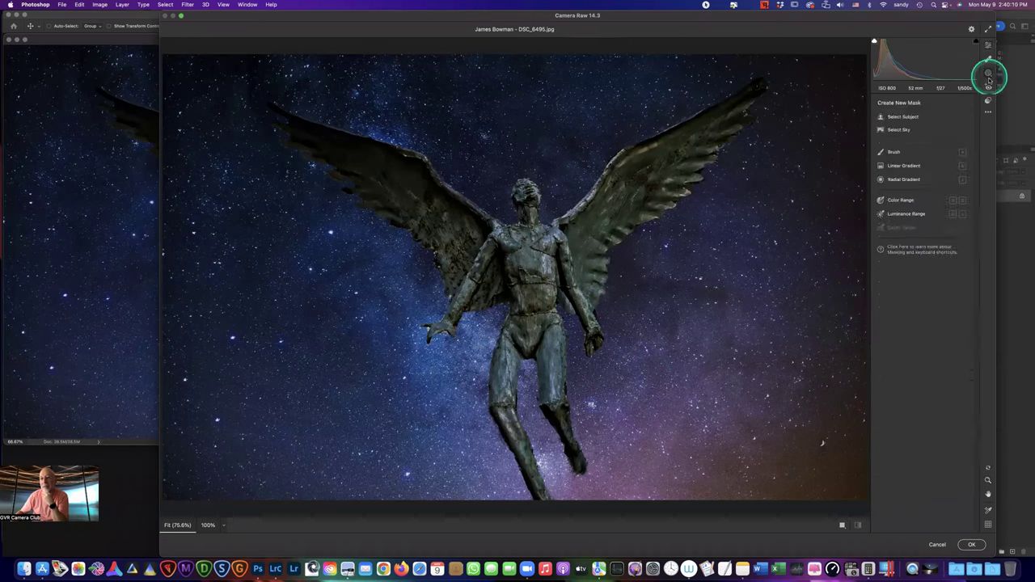
{"action": "left_click", "coordinate": [893, 152]}
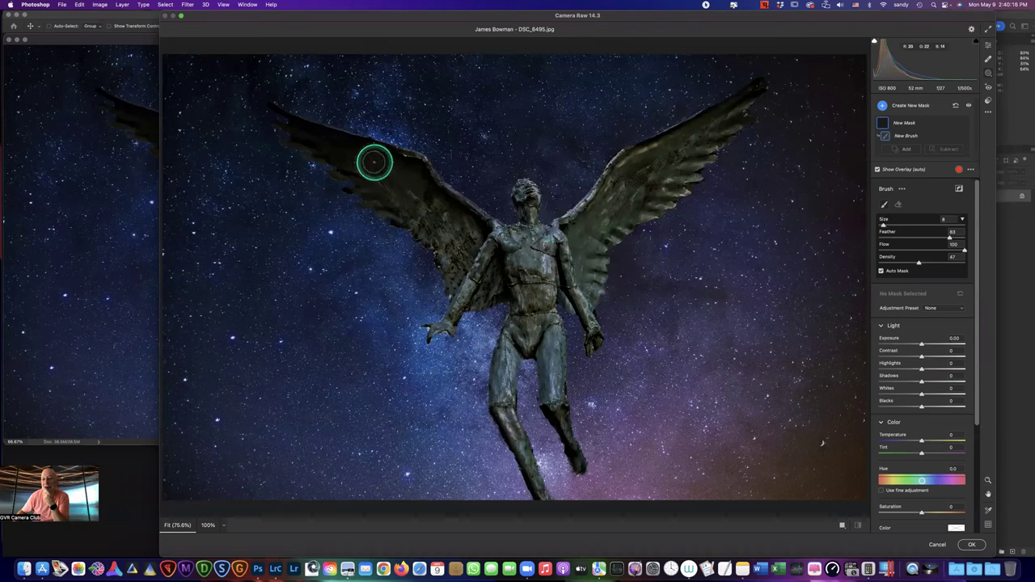
Brush a mask over the statue's dark left wing and erase the overspill above it with eraser Feather 9 and Flow 100
{"action": "mouse_move", "coordinate": [356, 157]}
{"action": "left_mouse_down"}
{"action": "mouse_move", "coordinate": [275, 111]}
{"action": "mouse_move", "coordinate": [320, 142]}
{"action": "mouse_move", "coordinate": [423, 178]}
{"action": "left_mouse_up"}
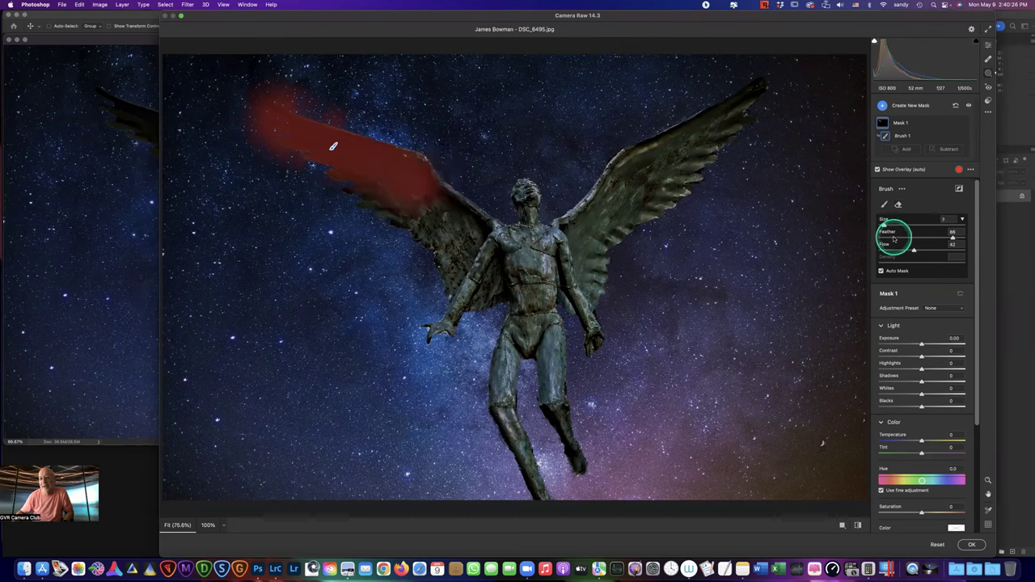
{"action": "left_click_drag", "start_coordinate": [892, 237], "coordinate": [887, 237]}
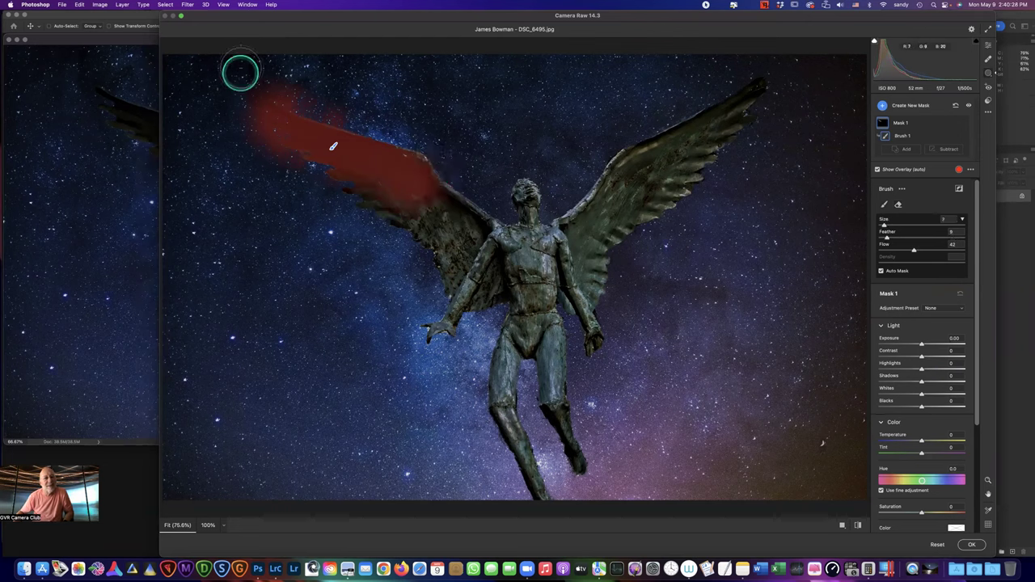
{"action": "mouse_move", "coordinate": [268, 88]}
{"action": "left_mouse_down"}
{"action": "mouse_move", "coordinate": [347, 109]}
{"action": "mouse_move", "coordinate": [310, 95]}
{"action": "left_mouse_up"}
{"action": "left_click_drag", "start_coordinate": [914, 251], "coordinate": [966, 250]}
{"action": "mouse_move", "coordinate": [328, 105]}
{"action": "left_mouse_down"}
{"action": "mouse_move", "coordinate": [353, 113]}
{"action": "mouse_move", "coordinate": [266, 88]}
{"action": "mouse_move", "coordinate": [232, 95]}
{"action": "left_mouse_up"}
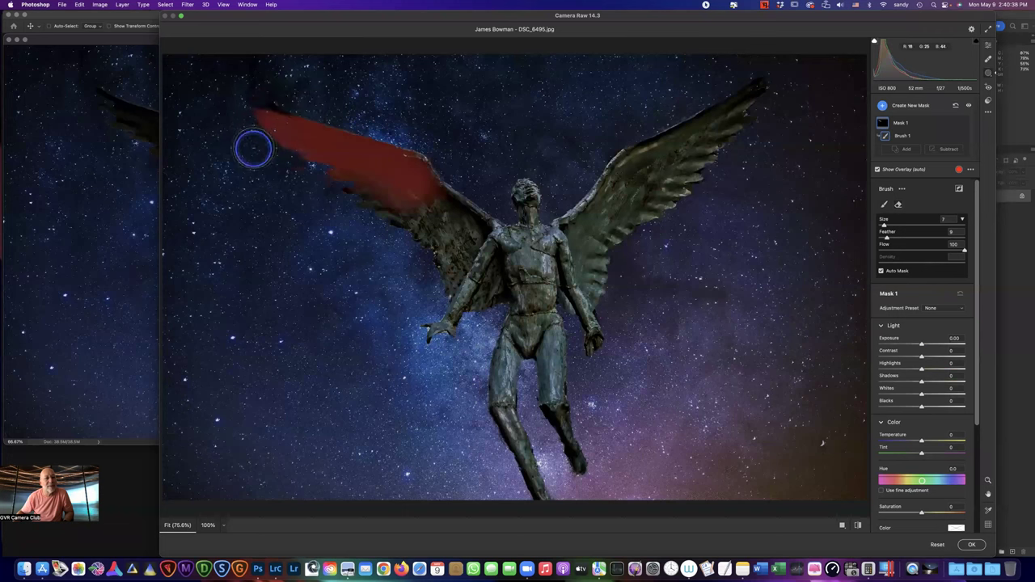
Refine the mask around the left wing's tip with a size 4 brush, and erase the stray coverage on the sky
{"action": "key", "text": "alt"}
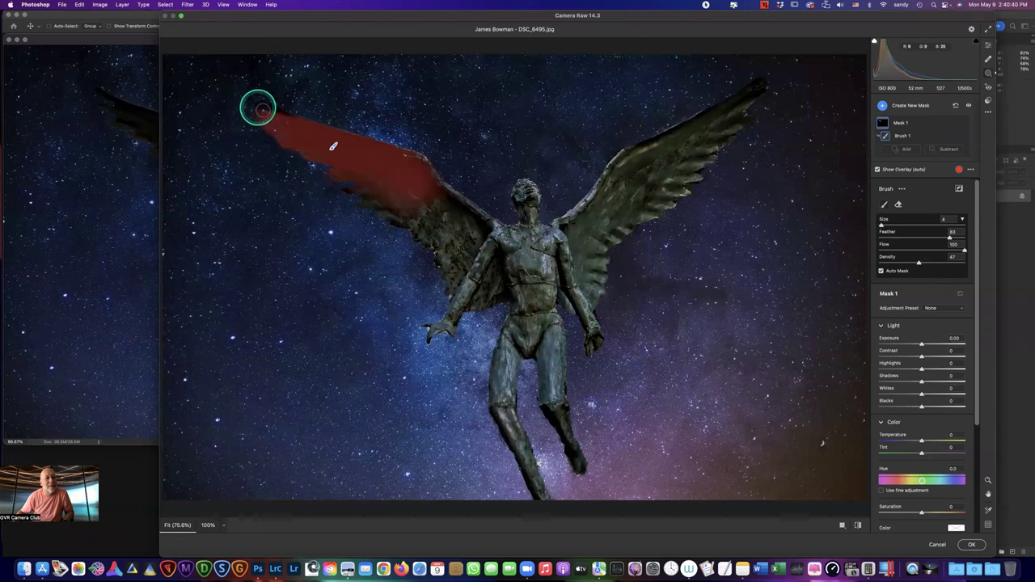
{"action": "left_click_drag", "start_coordinate": [256, 104], "coordinate": [342, 172]}
{"action": "key", "text": "alt"}
{"action": "mouse_move", "coordinate": [315, 102]}
{"action": "left_mouse_down"}
{"action": "mouse_move", "coordinate": [267, 88]}
{"action": "mouse_move", "coordinate": [219, 97]}
{"action": "mouse_move", "coordinate": [242, 133]}
{"action": "mouse_move", "coordinate": [280, 116]}
{"action": "mouse_move", "coordinate": [268, 111]}
{"action": "mouse_move", "coordinate": [287, 92]}
{"action": "left_mouse_up"}
{"action": "key", "text": "alt"}
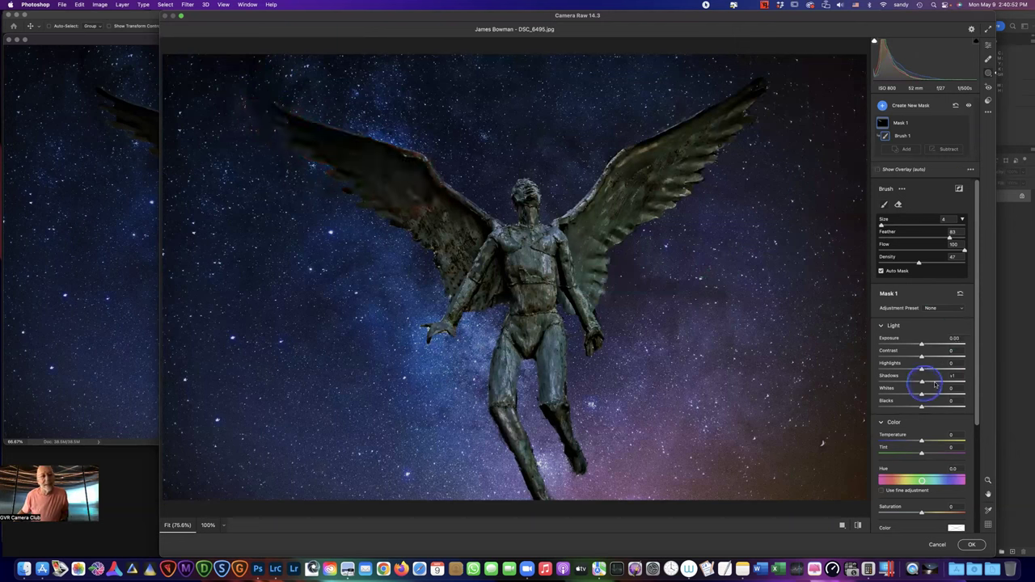
Brighten the masked wing with Shadows +100, Whites +75 and Blacks +18
{"action": "left_click_drag", "start_coordinate": [923, 380], "coordinate": [985, 381]}
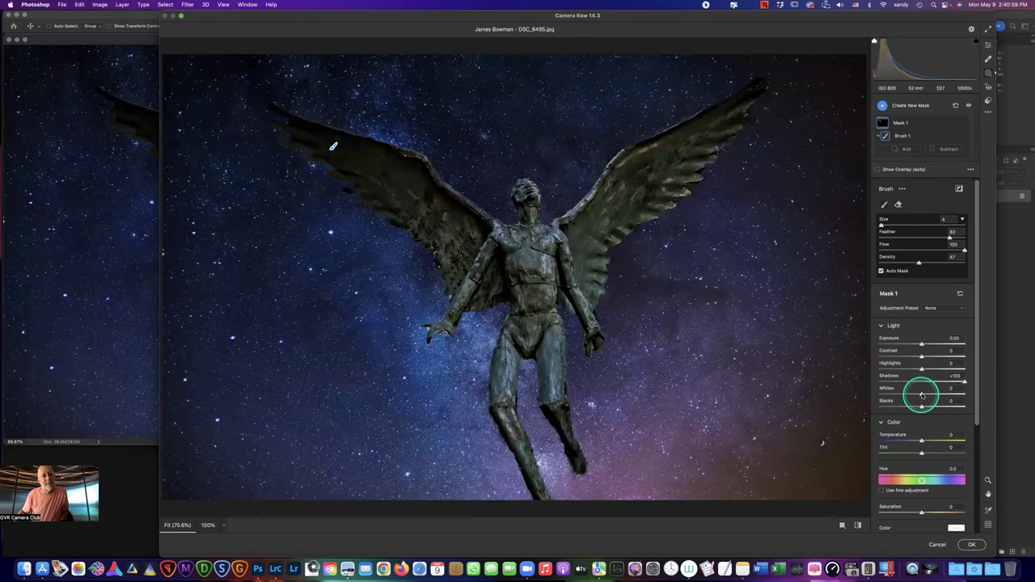
{"action": "left_click_drag", "start_coordinate": [921, 395], "coordinate": [954, 394]}
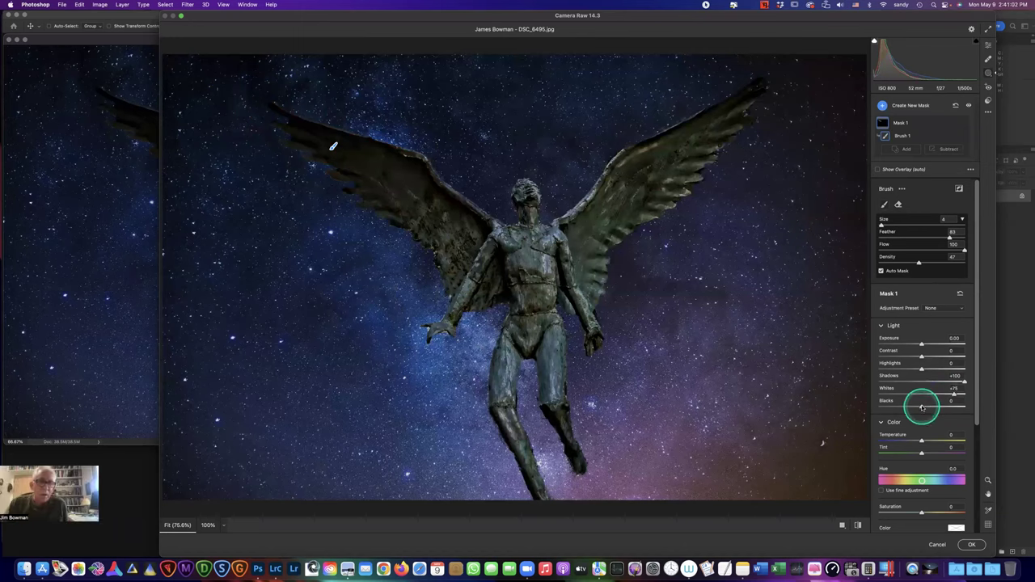
{"action": "left_click_drag", "start_coordinate": [930, 407], "coordinate": [929, 407]}
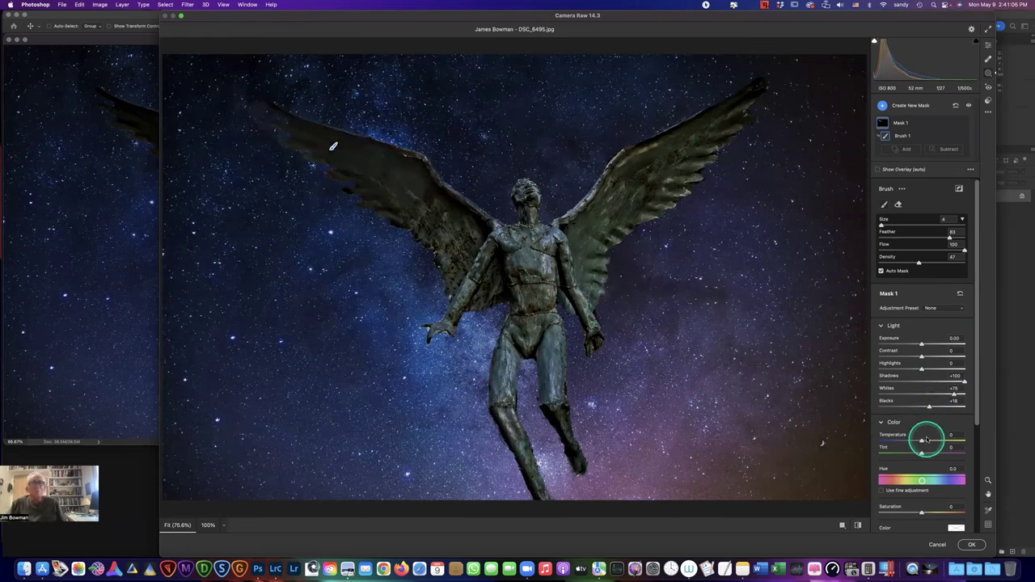
Set the masked wing's Clarity to +91 and Dehaze to -57
{"action": "scroll", "coordinate": [926, 436], "scroll_direction": "down", "scroll_amount": 5}
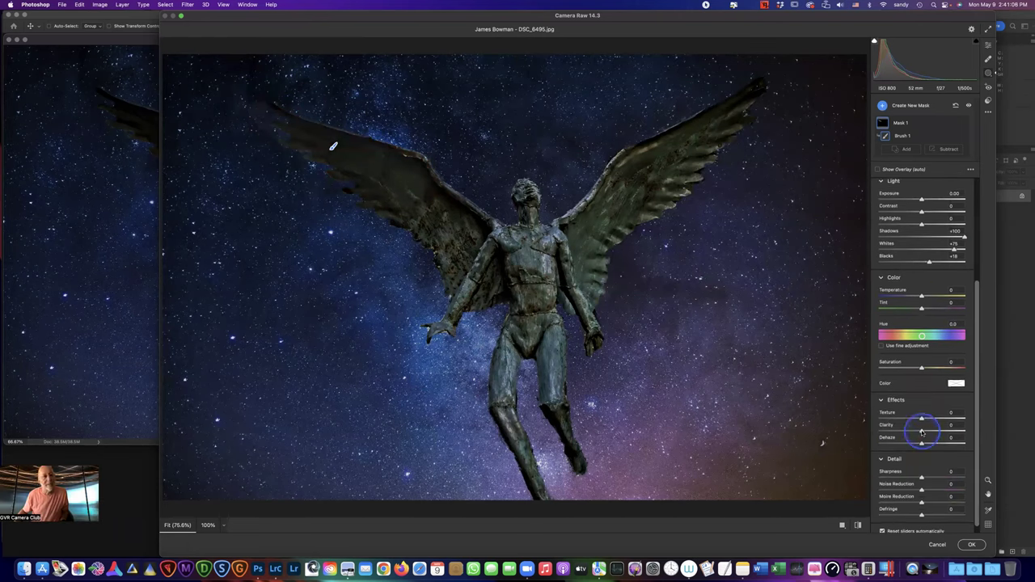
{"action": "left_click_drag", "start_coordinate": [916, 435], "coordinate": [958, 434]}
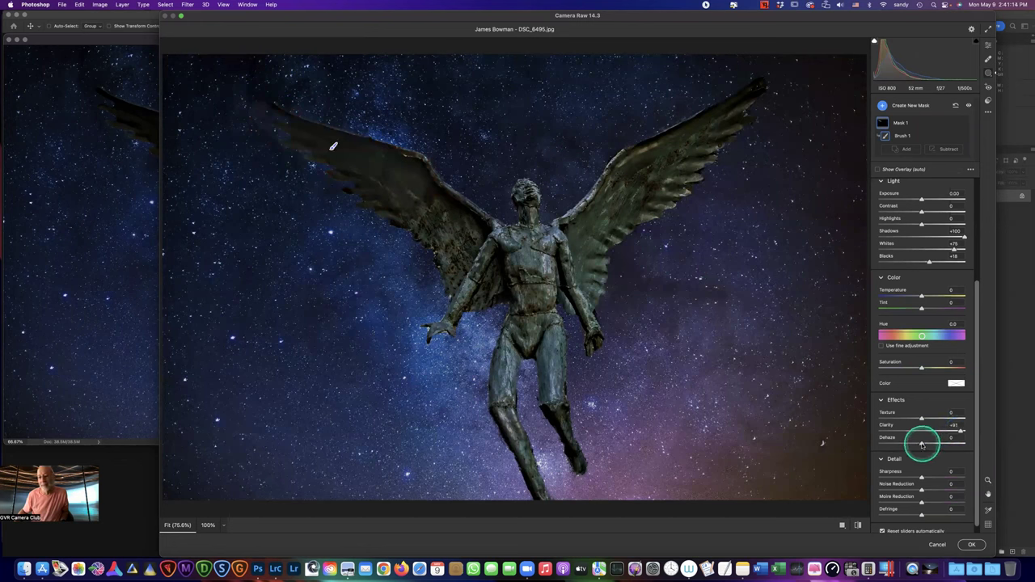
{"action": "left_click_drag", "start_coordinate": [912, 445], "coordinate": [906, 444]}
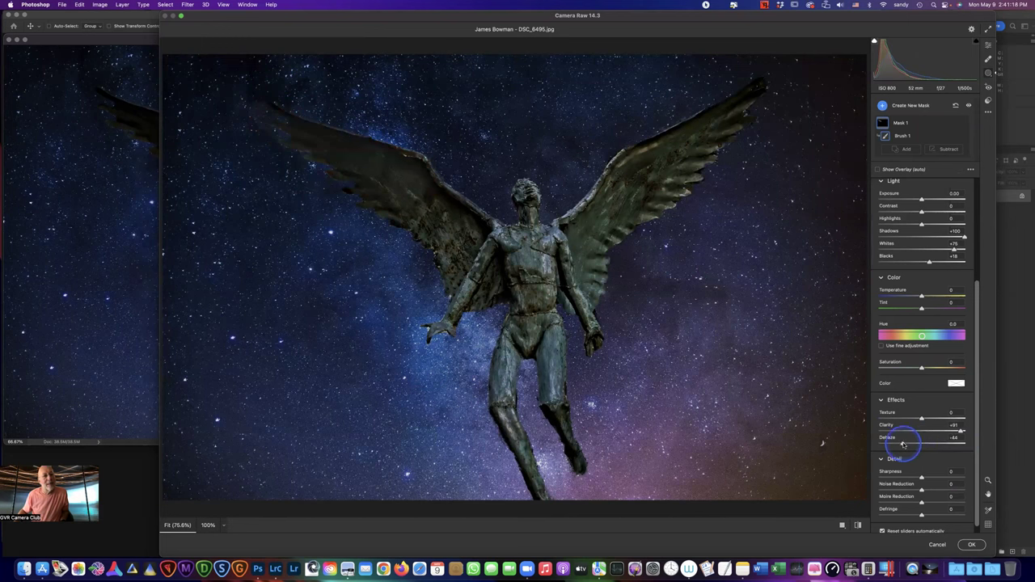
{"action": "left_click_drag", "start_coordinate": [897, 444], "coordinate": [898, 444]}
Erase the brush mask's overspill from the sky around the left wing's tip and apply the Camera Raw adjustments
{"action": "left_click", "coordinate": [263, 190]}
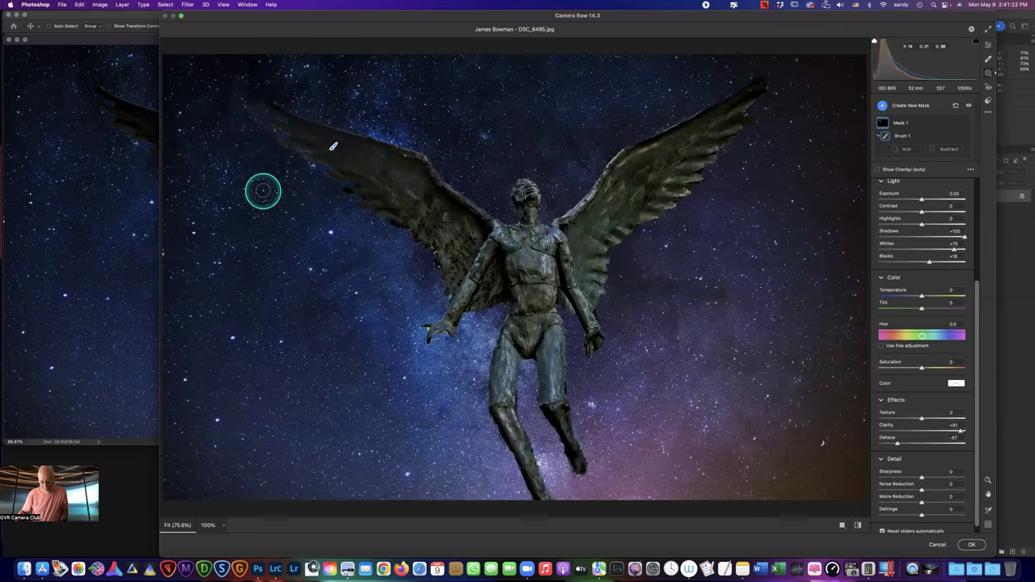
{"action": "key", "text": "super+equal"}
{"action": "key", "text": "super+equal"}
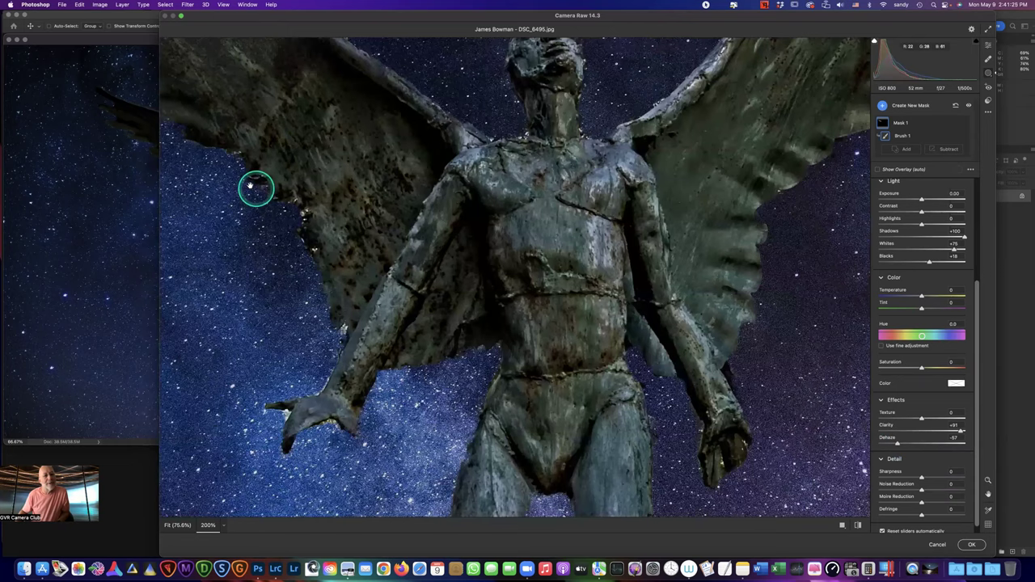
{"action": "scroll", "coordinate": [256, 188], "scroll_direction": "up", "scroll_amount": 5}
{"action": "scroll", "coordinate": [250, 186], "scroll_direction": "left", "scroll_amount": 5}
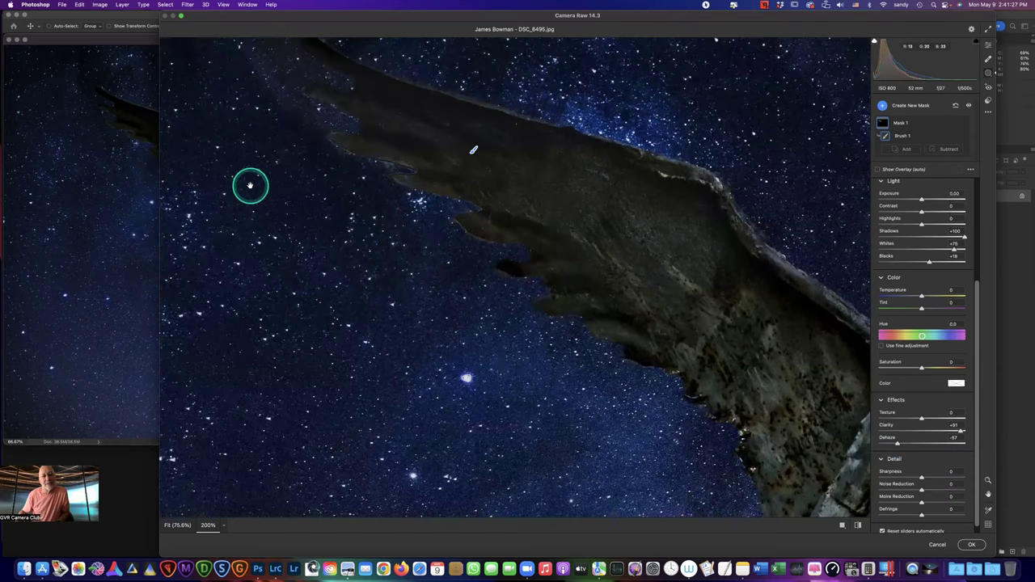
{"action": "scroll", "coordinate": [249, 186], "scroll_direction": "up", "scroll_amount": 5}
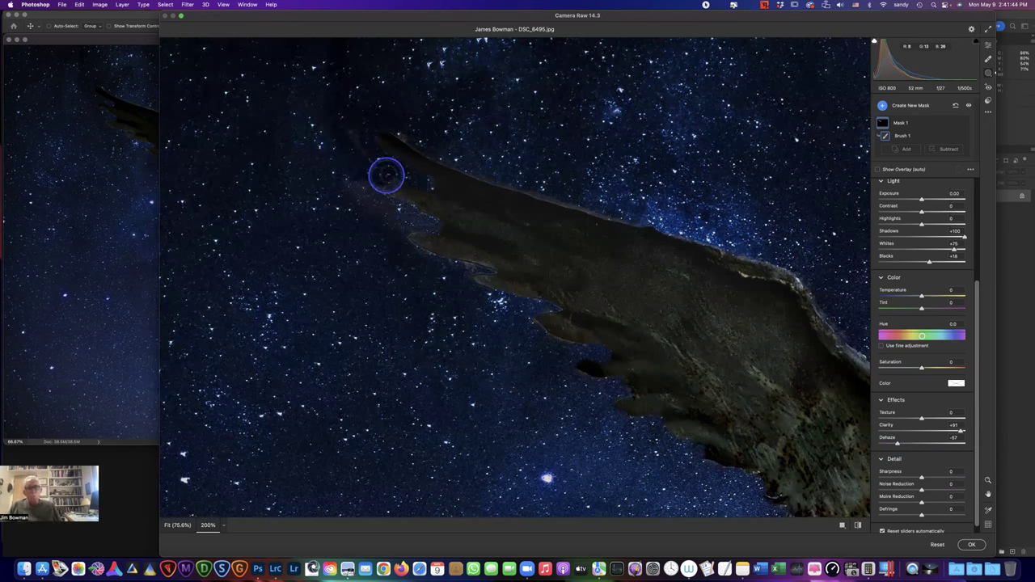
{"action": "left_click_drag", "start_coordinate": [335, 139], "coordinate": [352, 177]}
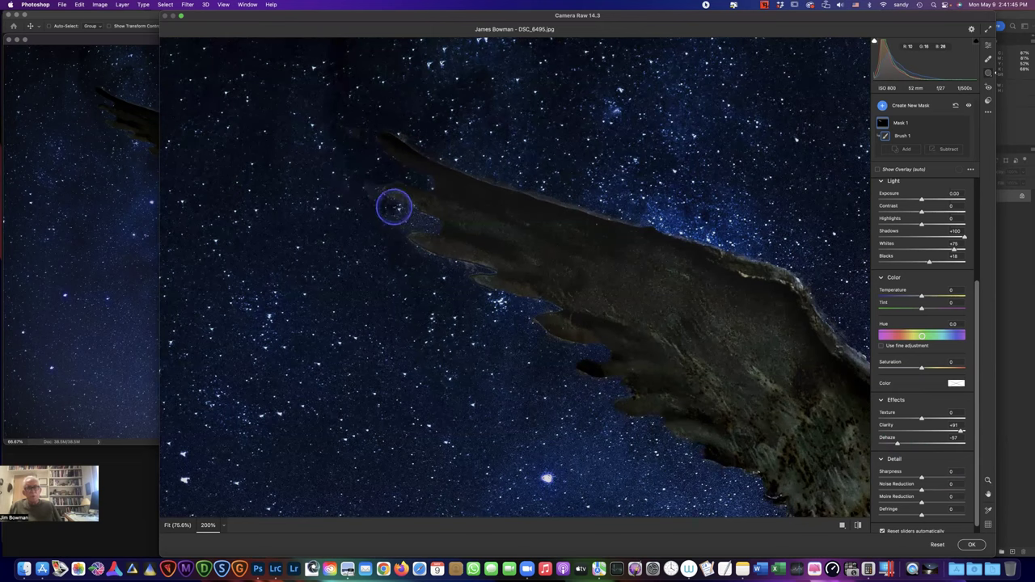
{"action": "mouse_move", "coordinate": [367, 173]}
{"action": "left_mouse_down"}
{"action": "mouse_move", "coordinate": [364, 220]}
{"action": "mouse_move", "coordinate": [399, 222]}
{"action": "mouse_move", "coordinate": [378, 229]}
{"action": "mouse_move", "coordinate": [401, 264]}
{"action": "mouse_move", "coordinate": [462, 289]}
{"action": "left_mouse_up"}
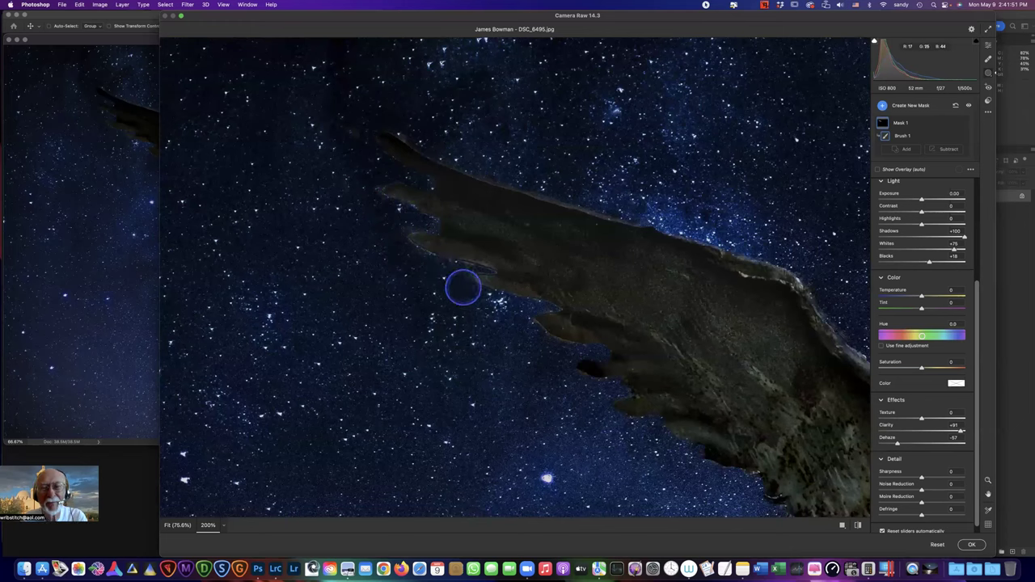
{"action": "left_click", "coordinate": [973, 544]}
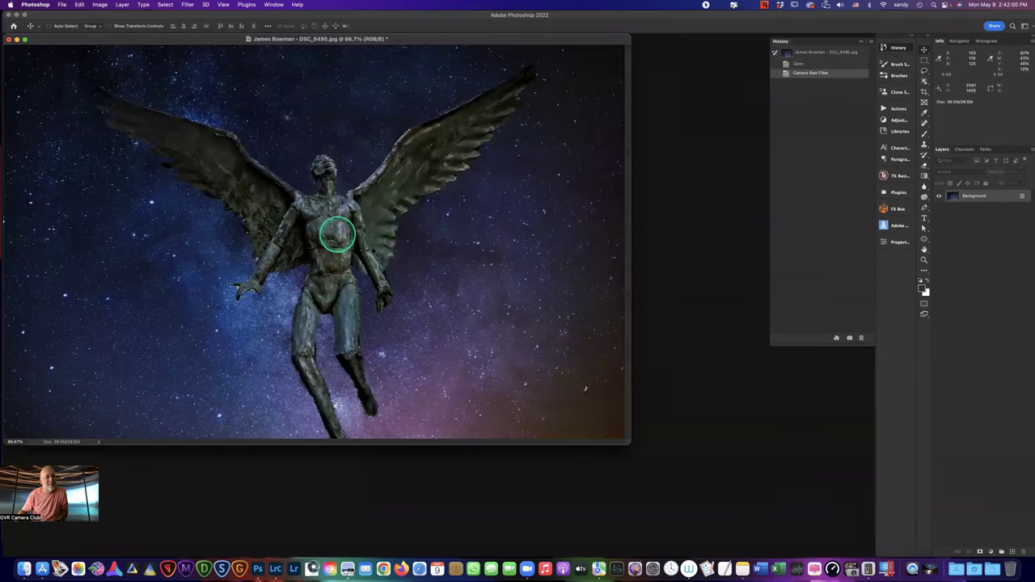
Dock the image window, inspect the left wing's tip at 200%, and add an empty layer above the Background
{"action": "key", "text": "super+1"}
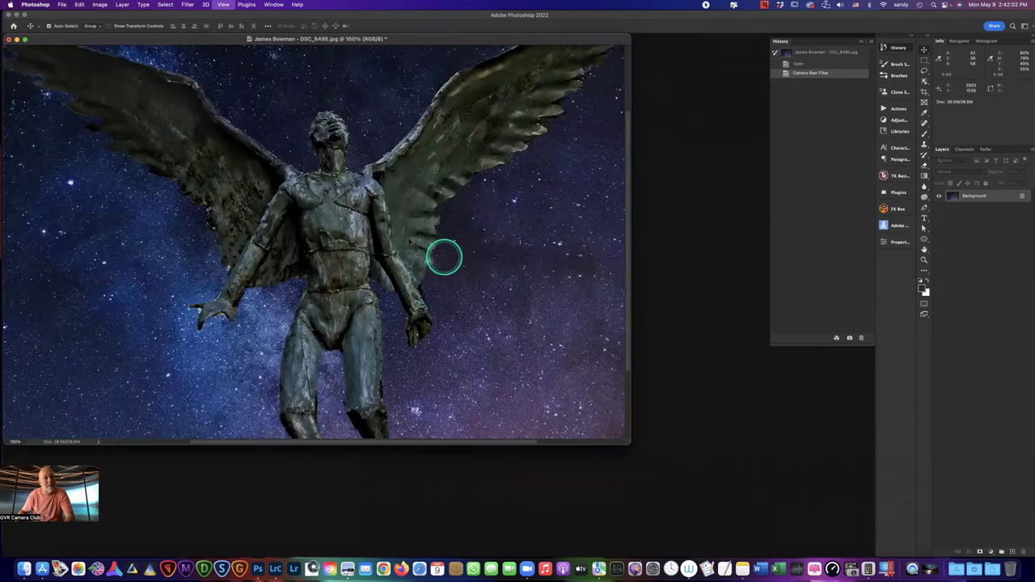
{"action": "key", "text": "super+="}
{"action": "scroll", "coordinate": [377, 219], "scroll_direction": "left", "scroll_amount": 10}
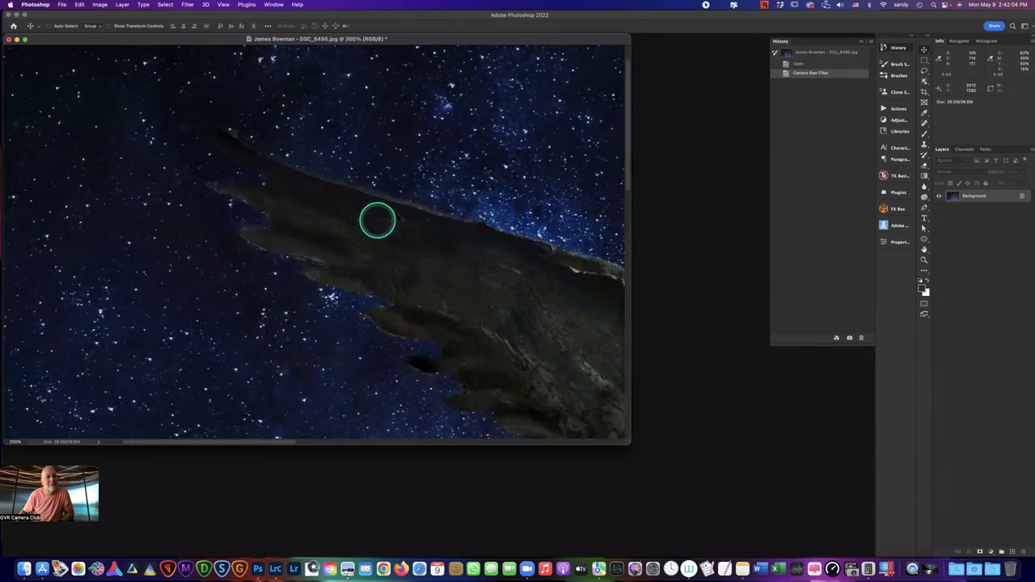
{"action": "left_click_drag", "start_coordinate": [207, 40], "coordinate": [224, 35]}
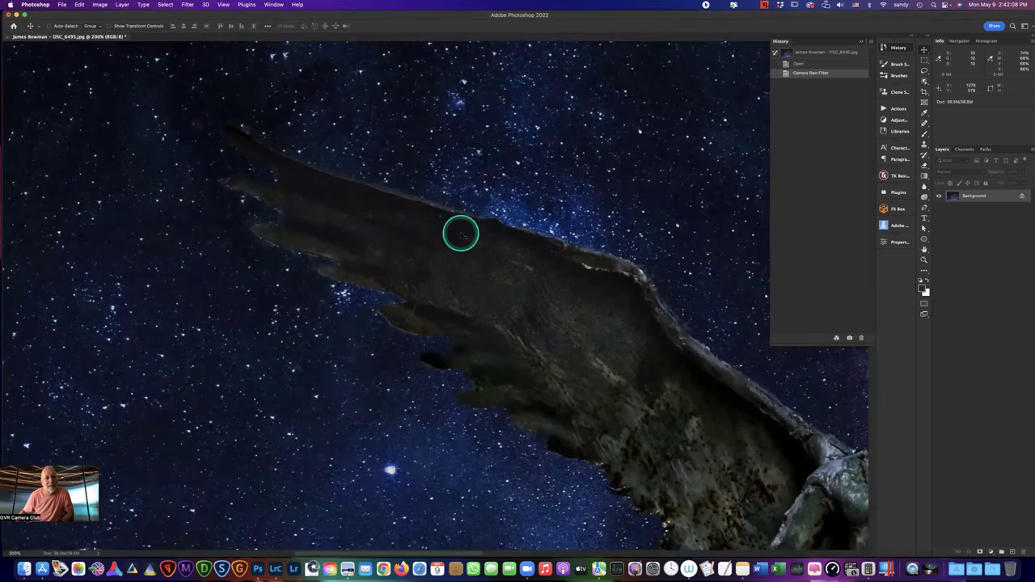
{"action": "scroll", "coordinate": [461, 234], "scroll_direction": "left", "scroll_amount": 3}
{"action": "scroll", "coordinate": [461, 234], "scroll_direction": "left", "scroll_amount": 5}
{"action": "scroll", "coordinate": [461, 234], "scroll_direction": "up", "scroll_amount": 4}
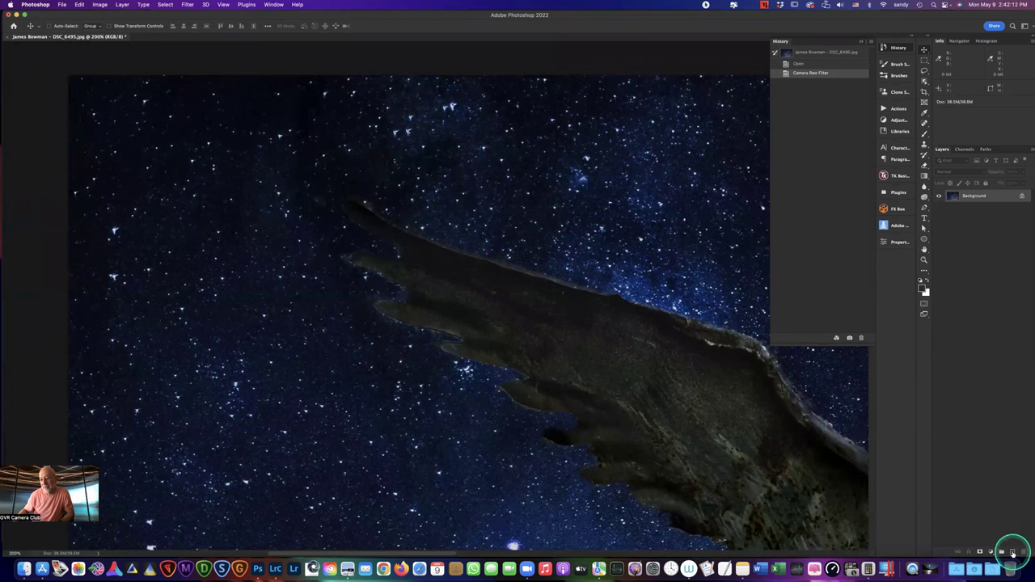
{"action": "left_click", "coordinate": [1012, 552]}
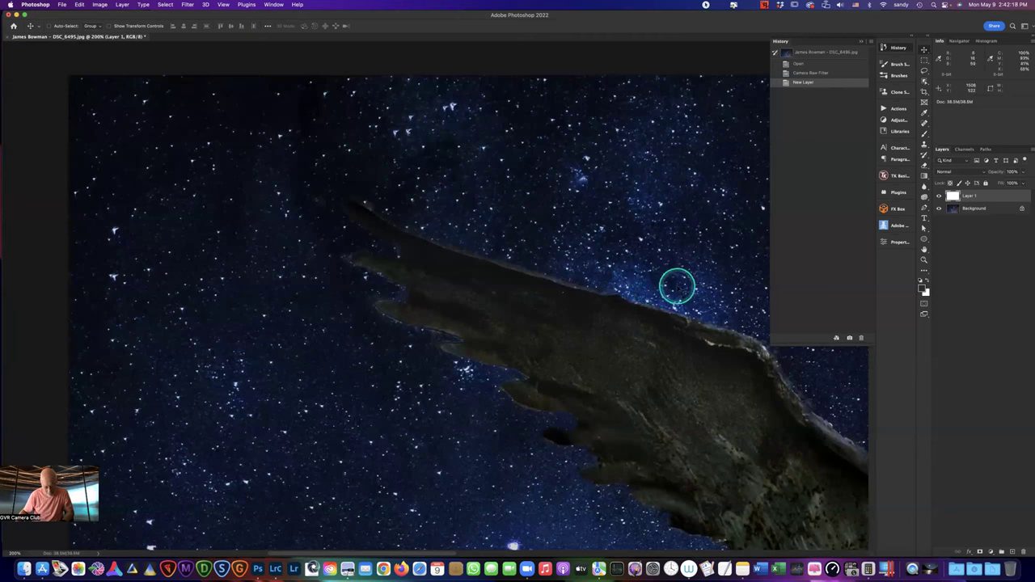
Paint a blue stroke in RGB 31, 73, 155 along the upper edge of the left wing's tip on the new layer
{"action": "key", "text": "b"}
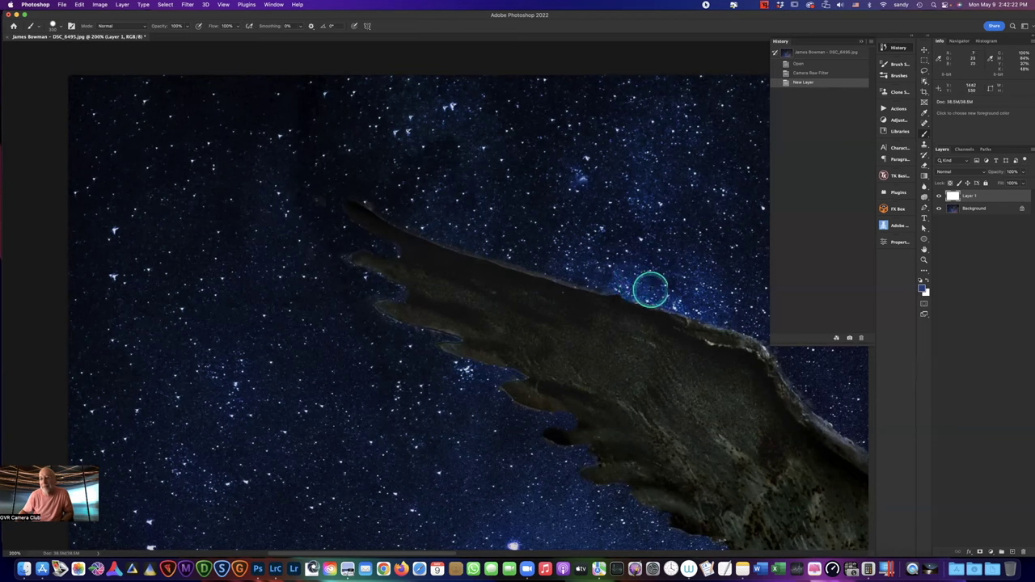
{"action": "left_click", "coordinate": [921, 287]}
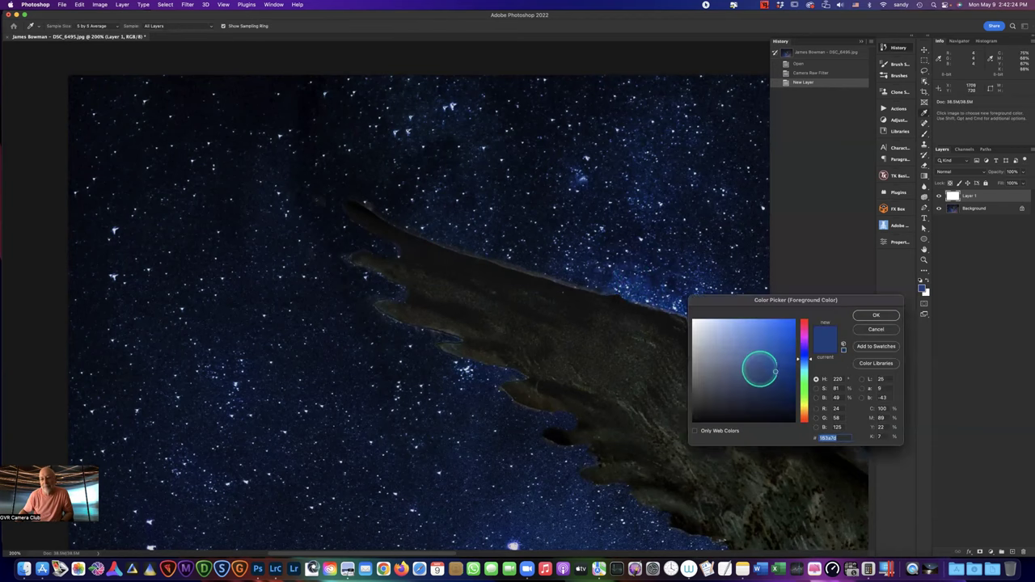
{"action": "left_click_drag", "start_coordinate": [774, 364], "coordinate": [775, 355]}
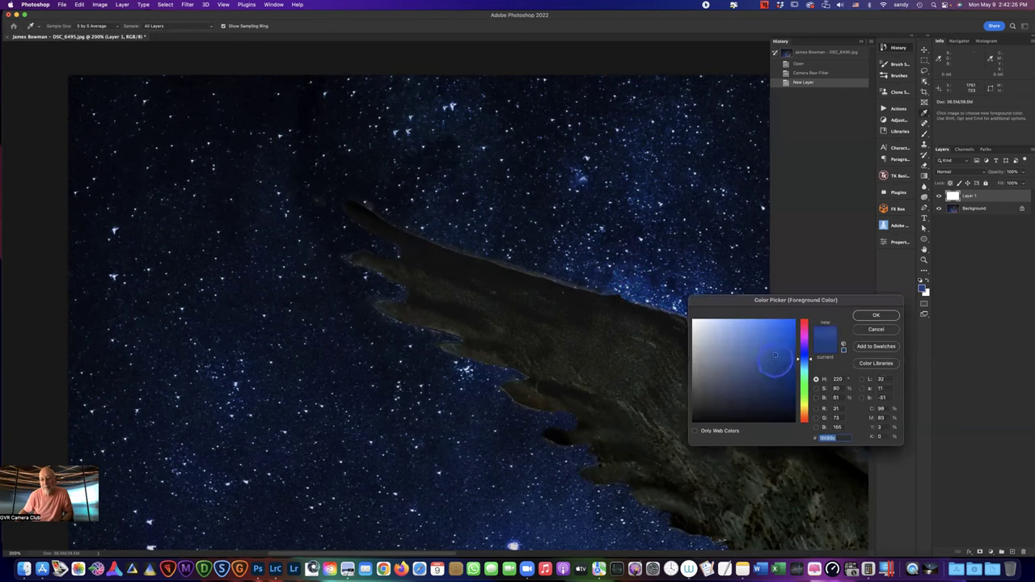
{"action": "left_click", "coordinate": [867, 314]}
{"action": "key", "text": "b"}
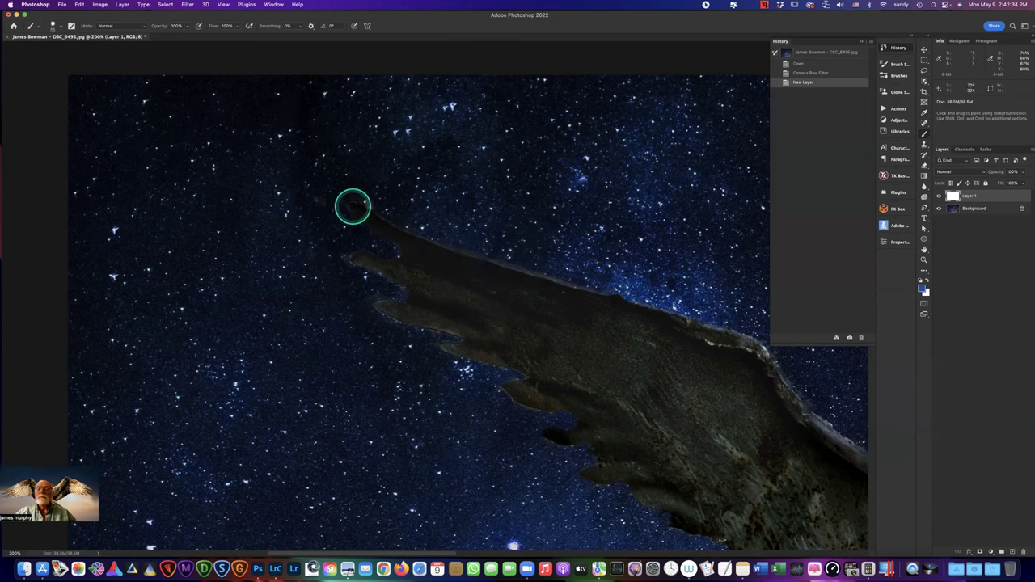
{"action": "left_click_drag", "start_coordinate": [349, 204], "coordinate": [448, 252]}
{"action": "left_click_drag", "start_coordinate": [347, 203], "coordinate": [349, 205]}
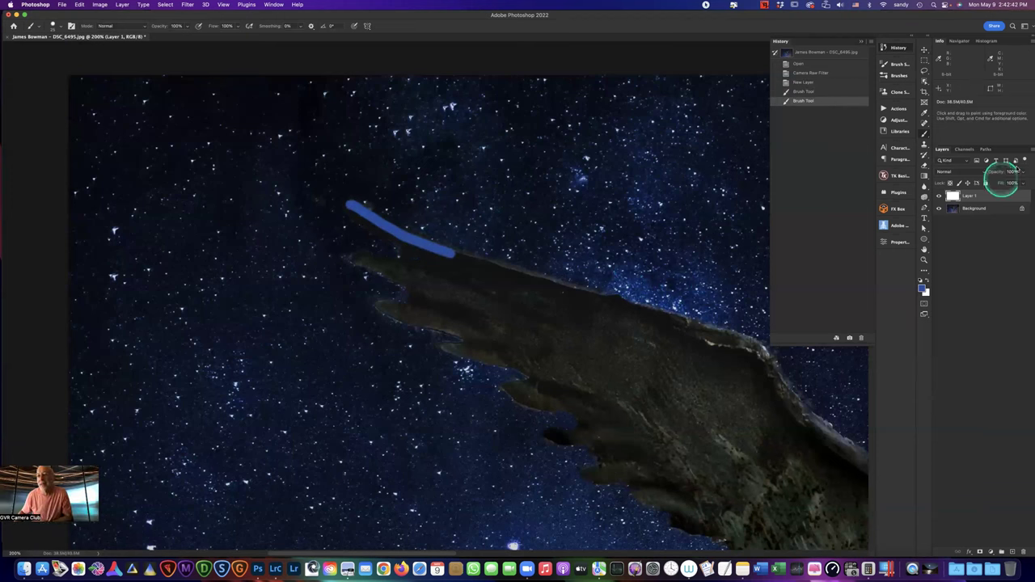
Try Hard Light on the blue stroke's layer, settle on the Lighten blend mode, and lower the layer's opacity to a subtle tint
{"action": "left_click", "coordinate": [955, 173]}
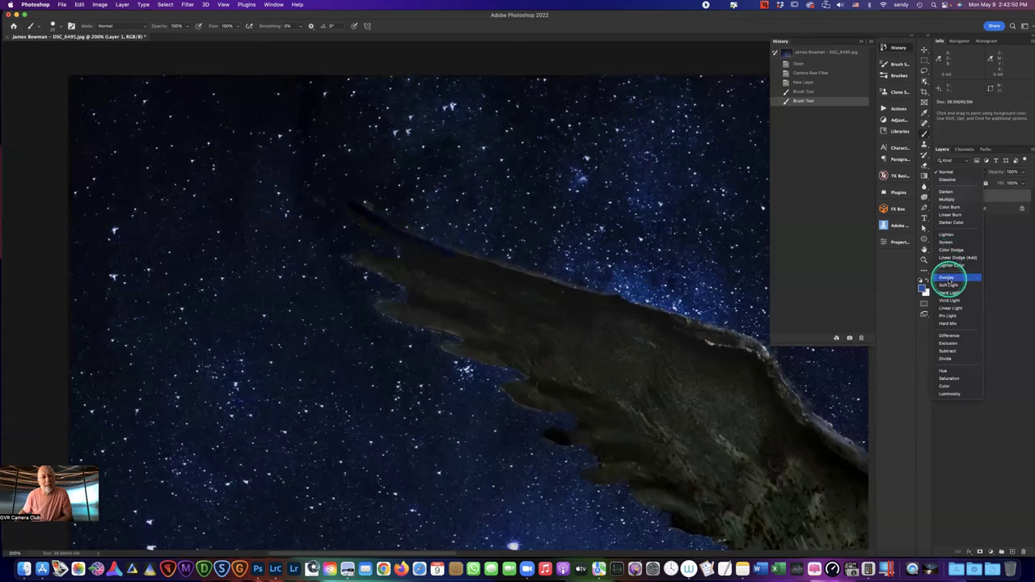
{"action": "left_click", "coordinate": [950, 293]}
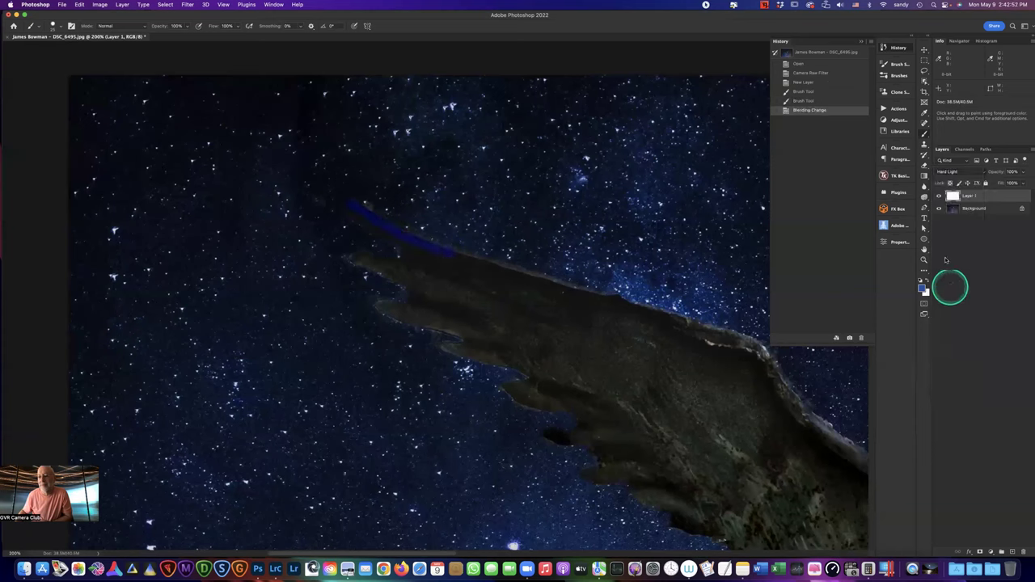
{"action": "left_click", "coordinate": [953, 171]}
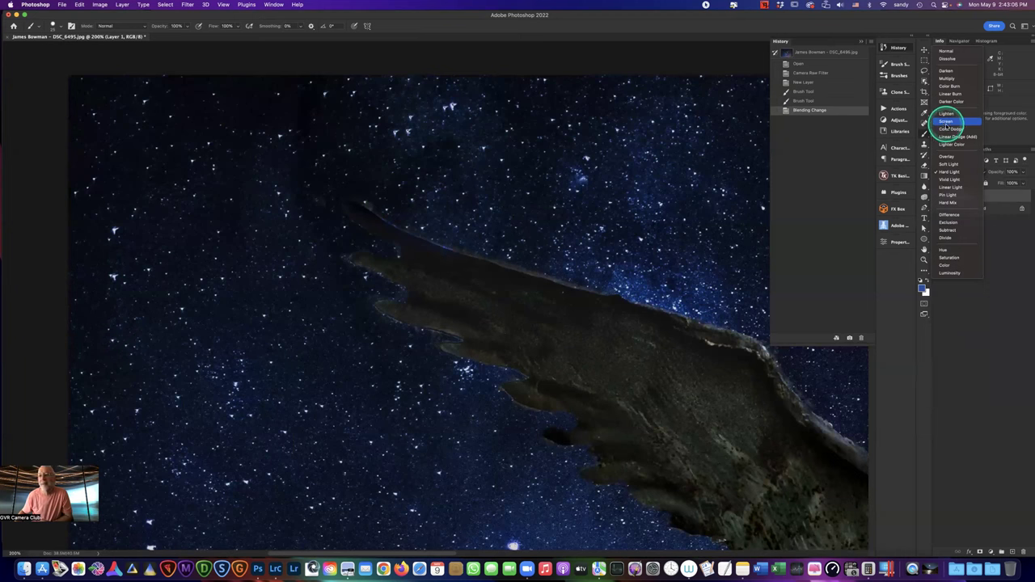
{"action": "left_click", "coordinate": [947, 116]}
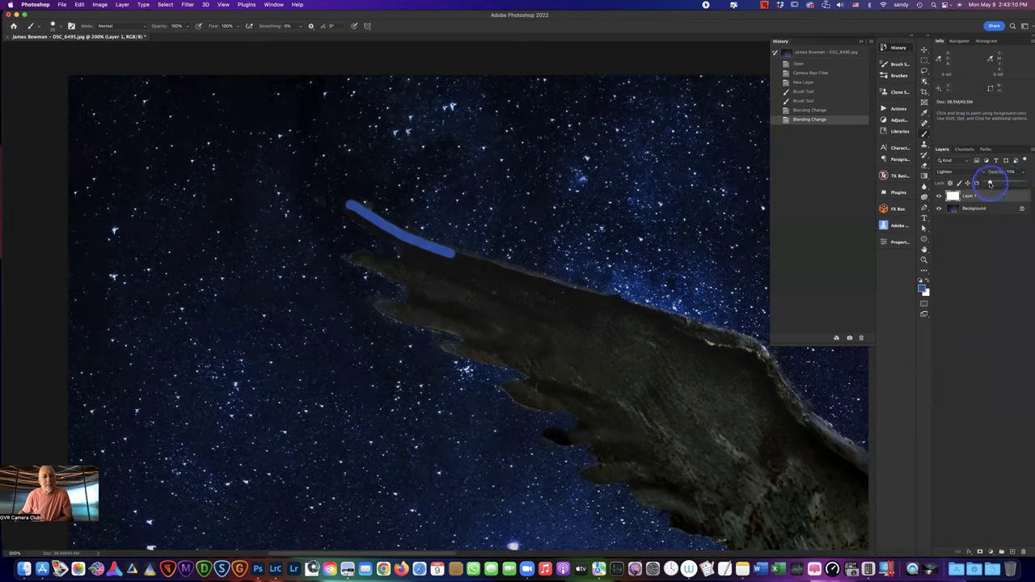
{"action": "mouse_move", "coordinate": [985, 183]}
{"action": "left_mouse_down"}
{"action": "mouse_move", "coordinate": [1004, 183]}
{"action": "mouse_move", "coordinate": [994, 180]}
{"action": "left_mouse_up"}
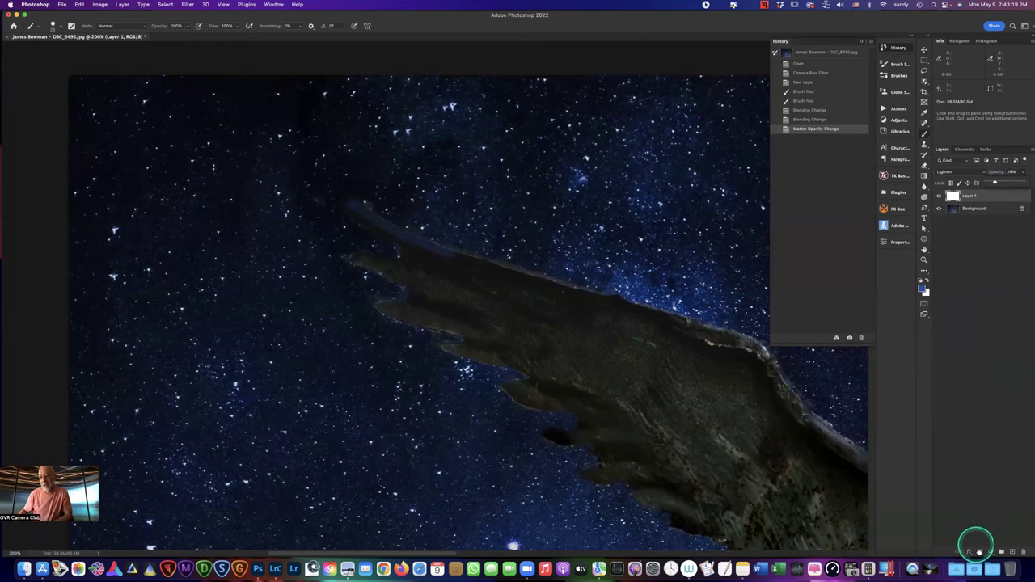
Add a layer mask, paint black over the blue stroke's overspill around the wing's tip, and raise the layer's opacity slightly
{"action": "left_click", "coordinate": [980, 552]}
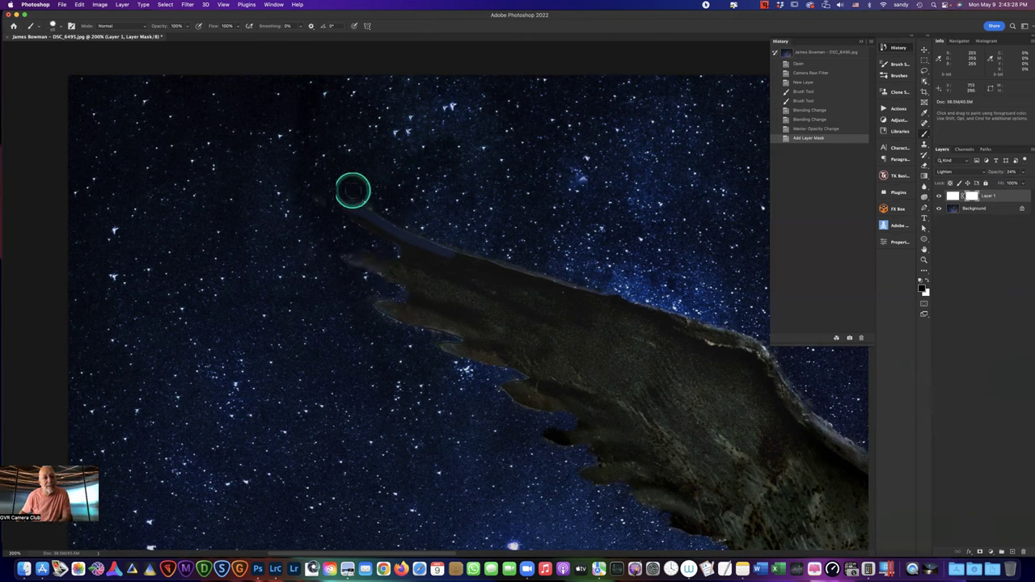
{"action": "mouse_move", "coordinate": [347, 191]}
{"action": "left_mouse_down"}
{"action": "mouse_move", "coordinate": [485, 268]}
{"action": "mouse_move", "coordinate": [397, 240]}
{"action": "mouse_move", "coordinate": [346, 243]}
{"action": "mouse_move", "coordinate": [331, 213]}
{"action": "mouse_move", "coordinate": [422, 254]}
{"action": "mouse_move", "coordinate": [614, 281]}
{"action": "left_mouse_up"}
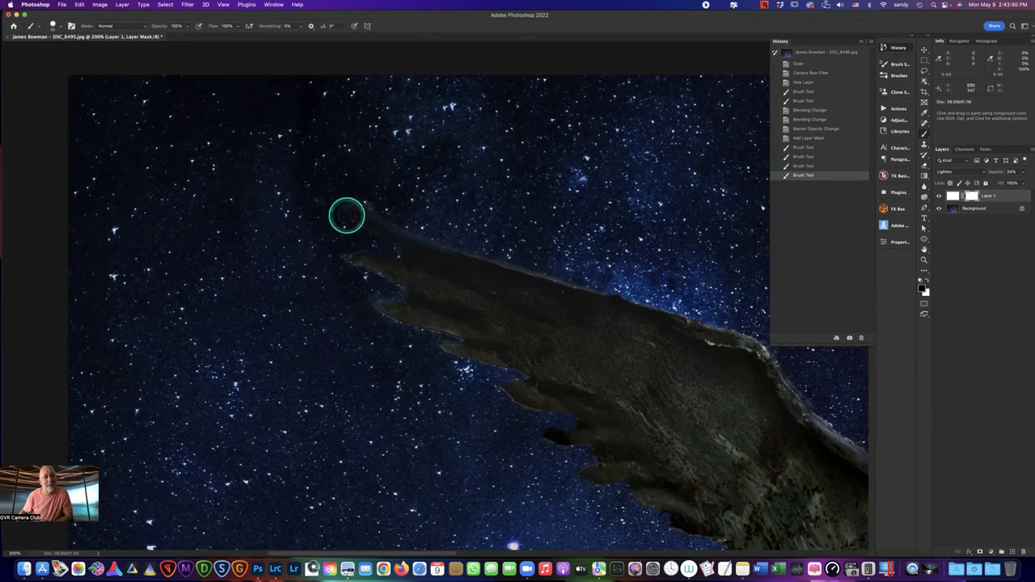
{"action": "left_click_drag", "start_coordinate": [345, 214], "coordinate": [309, 201]}
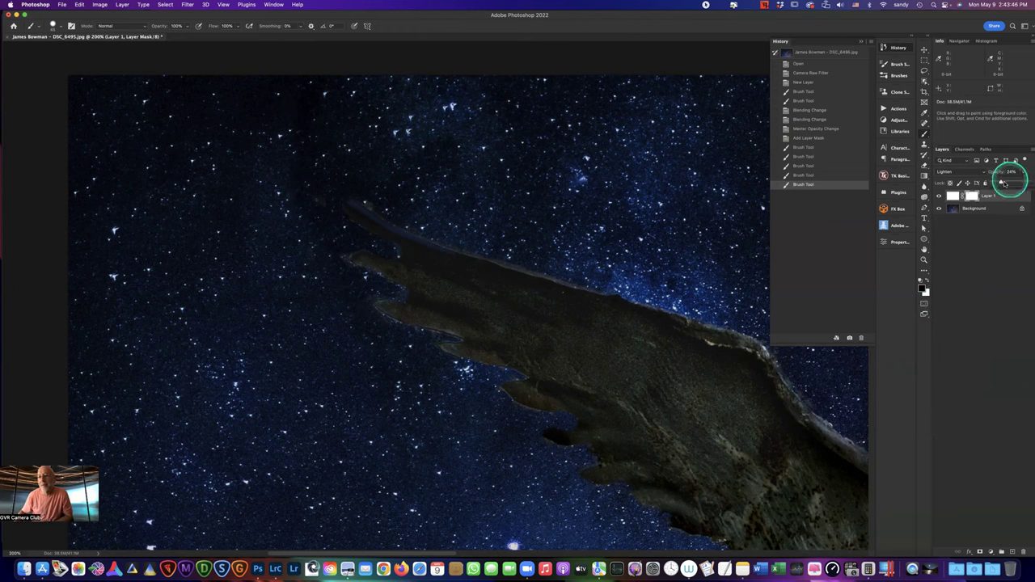
{"action": "left_click_drag", "start_coordinate": [1002, 184], "coordinate": [1004, 183]}
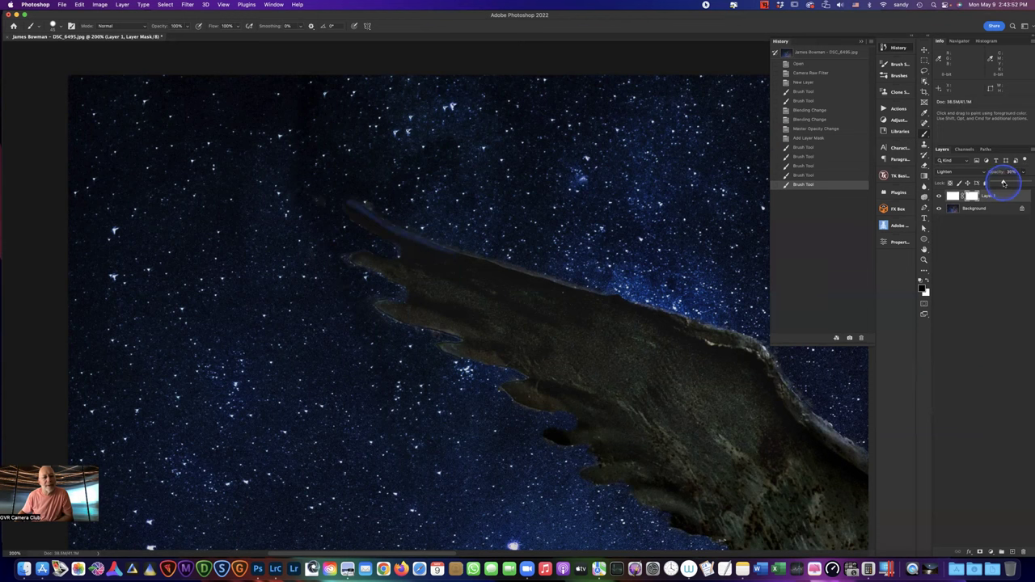
{"action": "left_click_drag", "start_coordinate": [1004, 182], "coordinate": [1003, 182]}
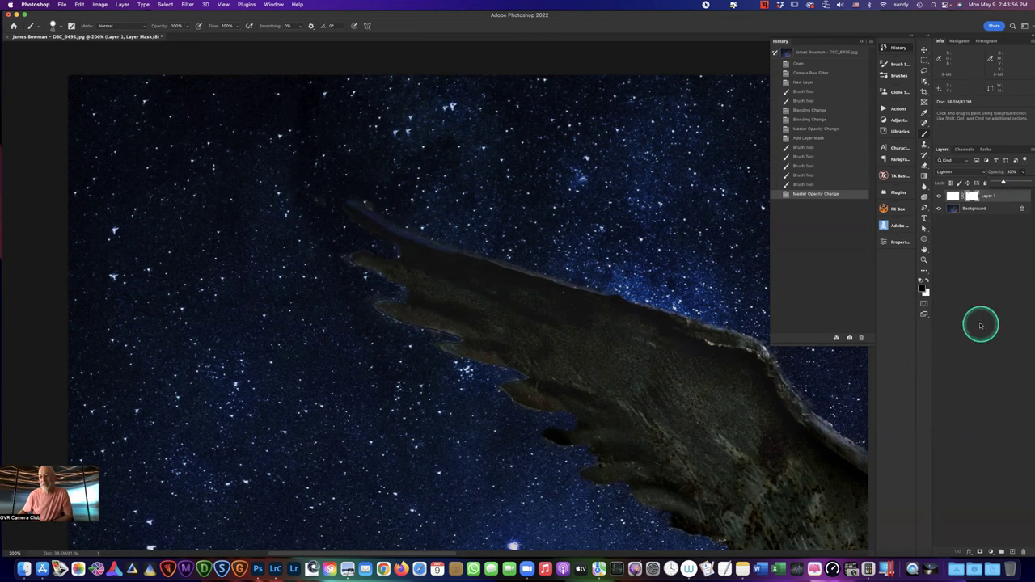
Target the painted layer's pixels instead of its mask and lock only its transparent pixels
{"action": "left_click", "coordinate": [954, 195]}
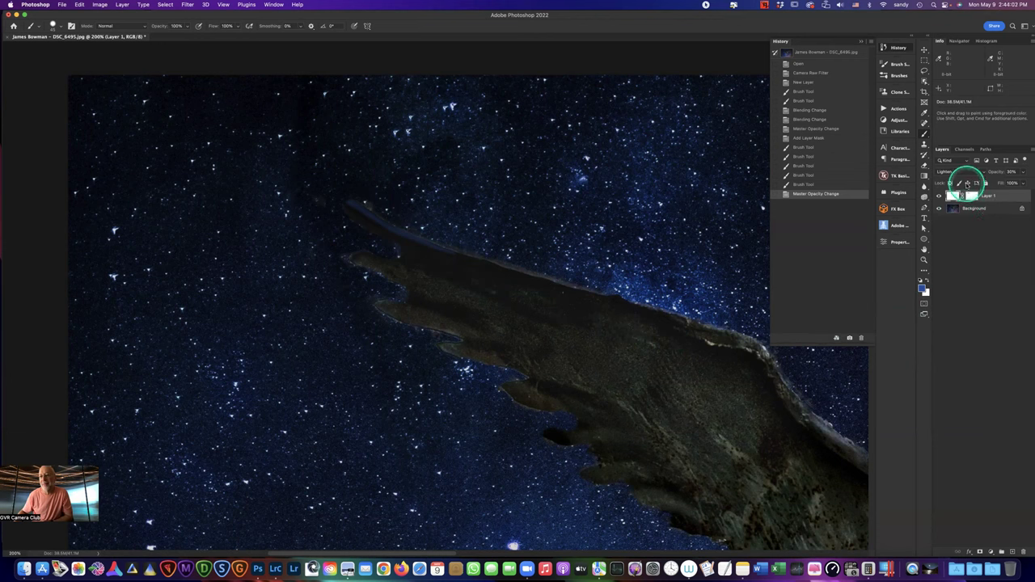
{"action": "left_click", "coordinate": [950, 183]}
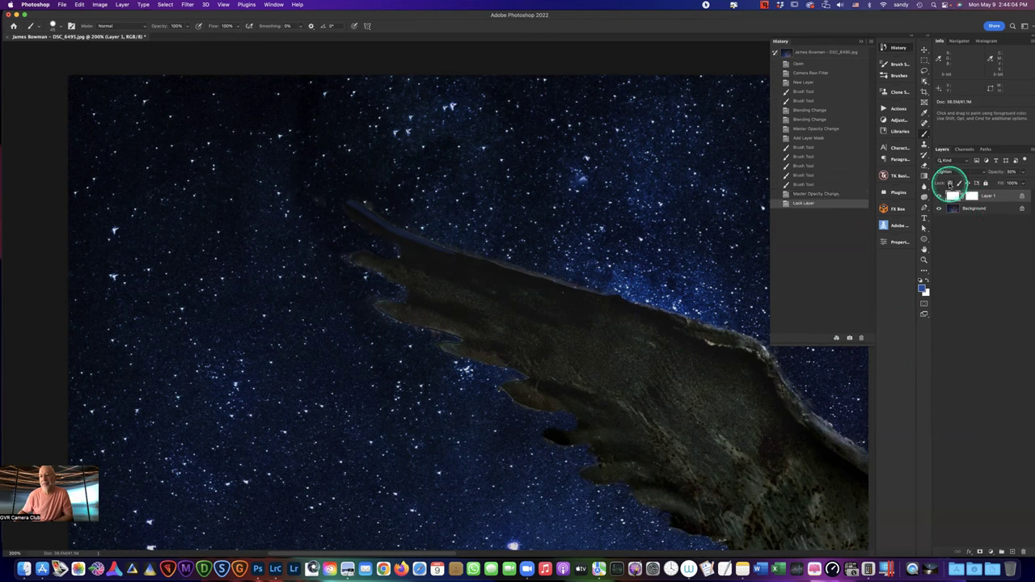
{"action": "left_click", "coordinate": [950, 182]}
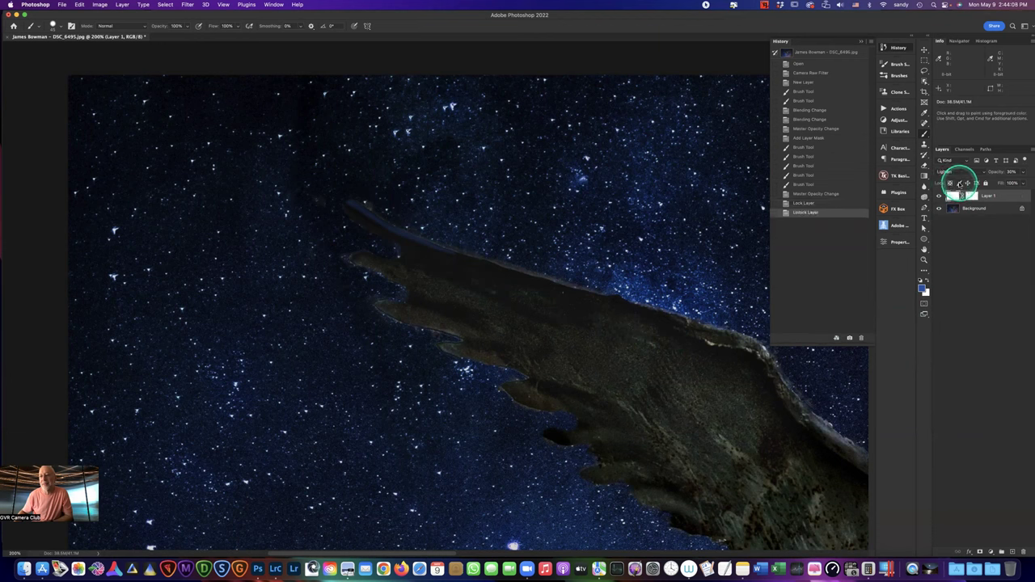
{"action": "left_click", "coordinate": [951, 183]}
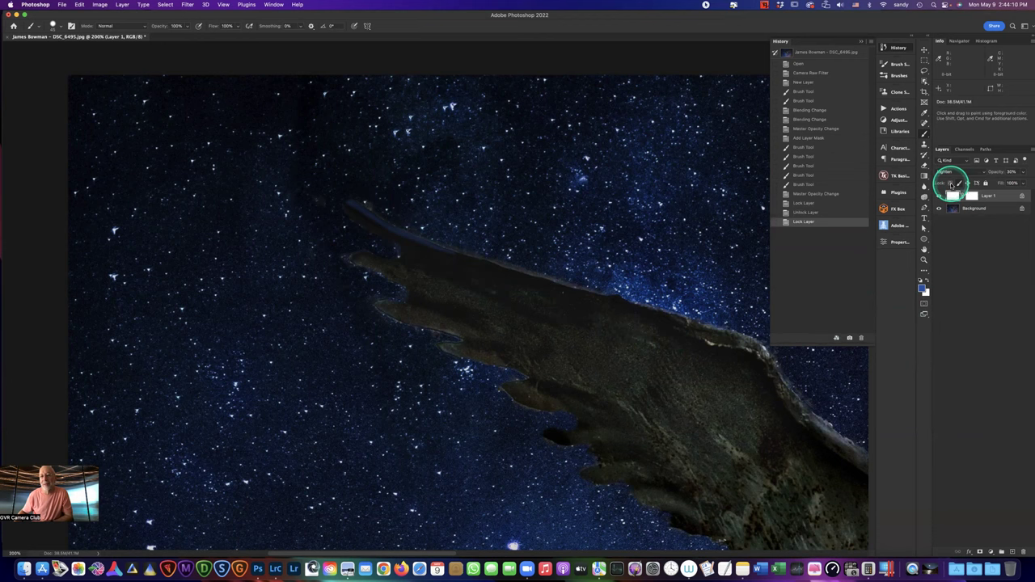
{"action": "left_click", "coordinate": [951, 183]}
{"action": "left_click", "coordinate": [950, 184]}
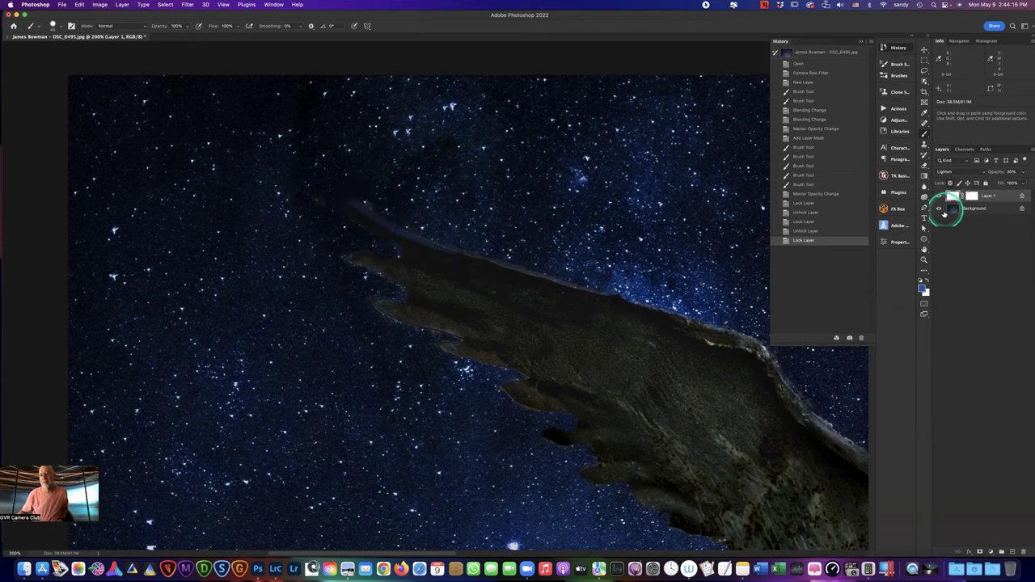
{"action": "left_click", "coordinate": [960, 184]}
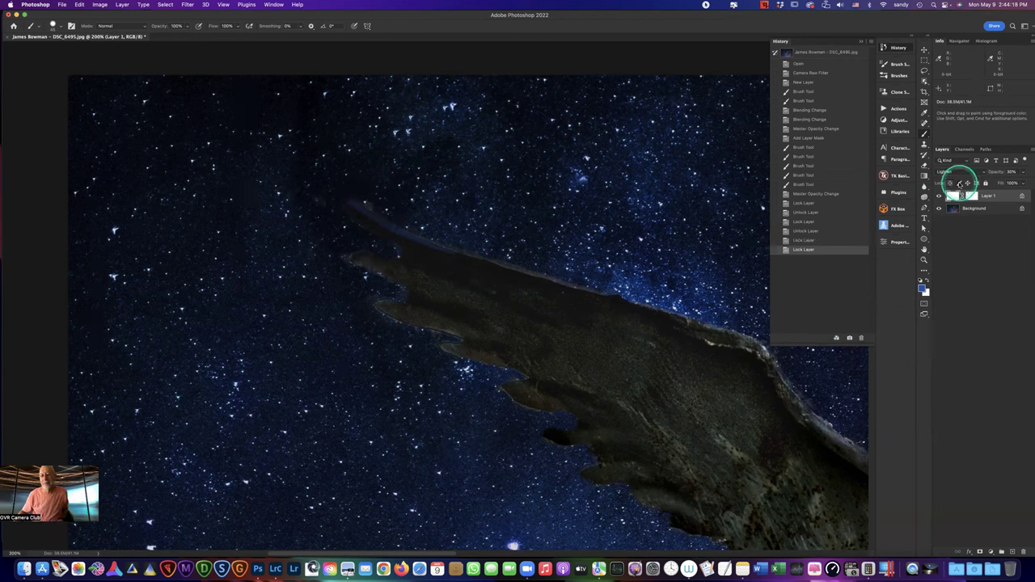
{"action": "left_click", "coordinate": [960, 183]}
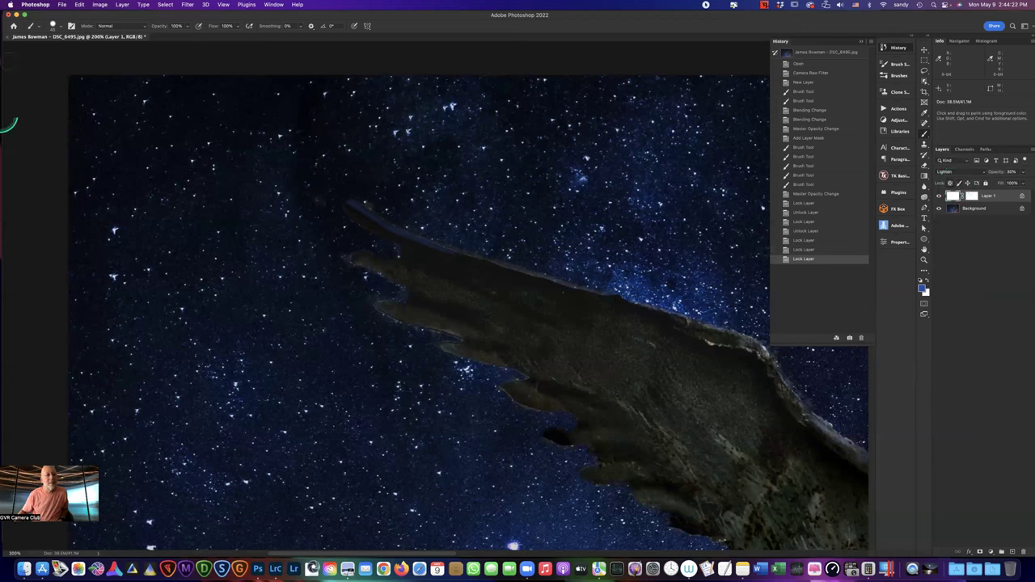
Fill the stroke on the transparency-locked layer with white in Normal mode at 100% opacity
{"action": "left_click", "coordinate": [83, 7]}
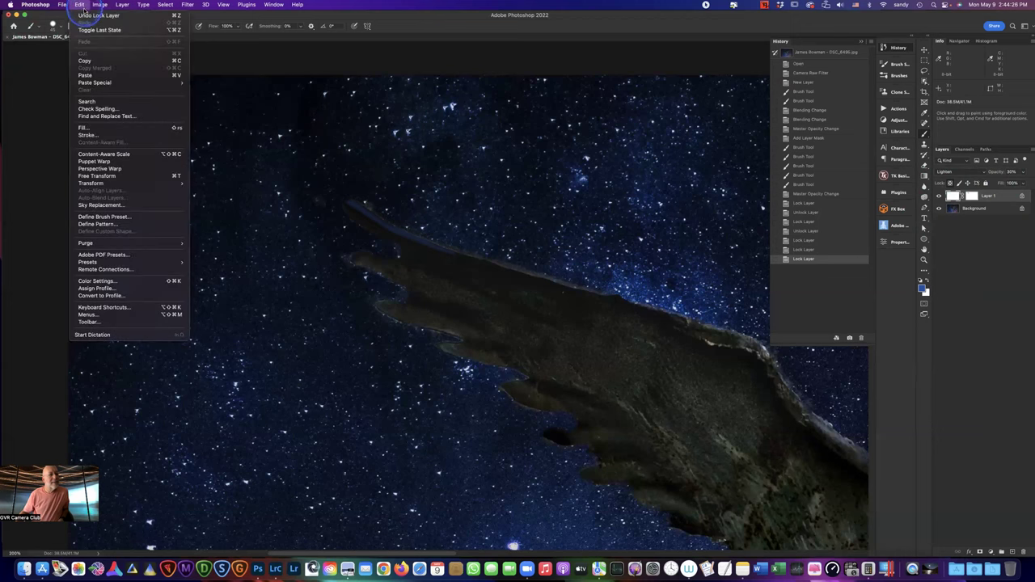
{"action": "left_click", "coordinate": [84, 128]}
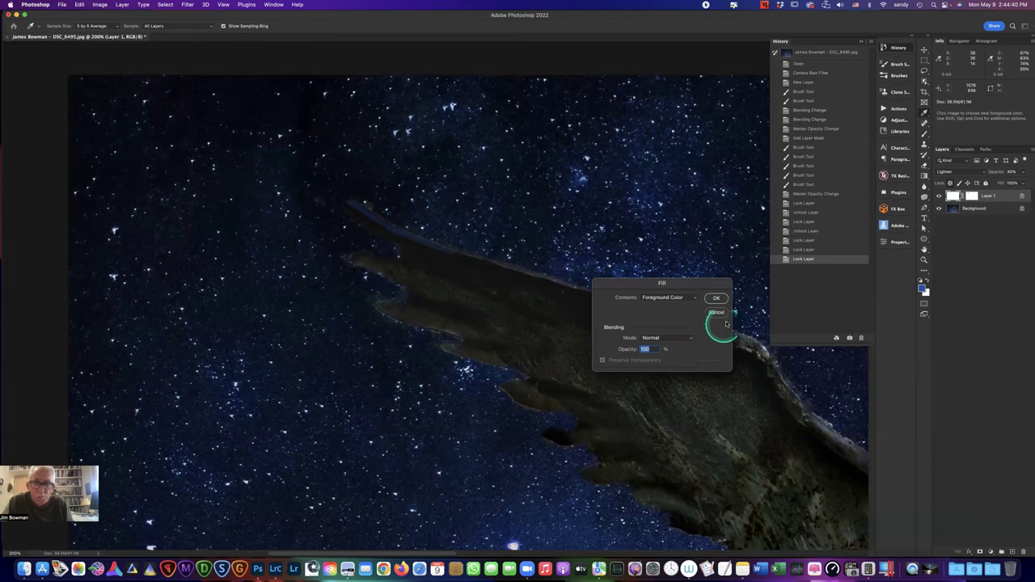
{"action": "left_click", "coordinate": [695, 298]}
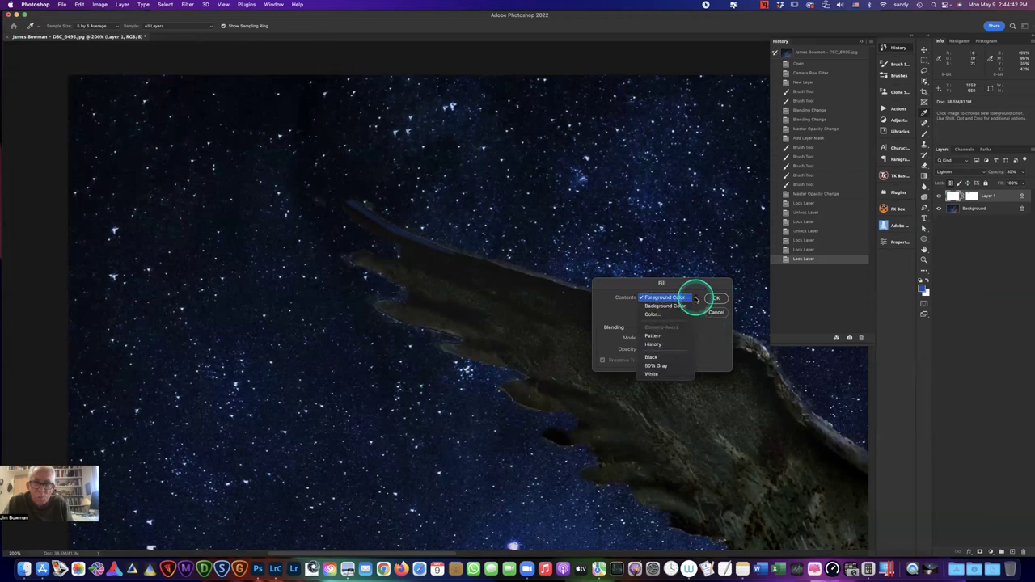
{"action": "left_click", "coordinate": [684, 376]}
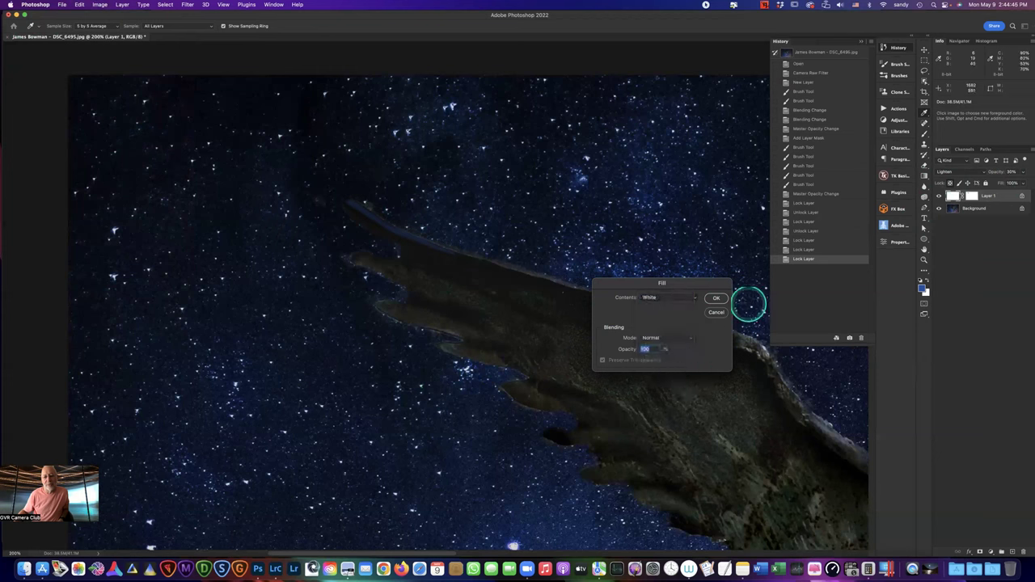
{"action": "left_click", "coordinate": [715, 298]}
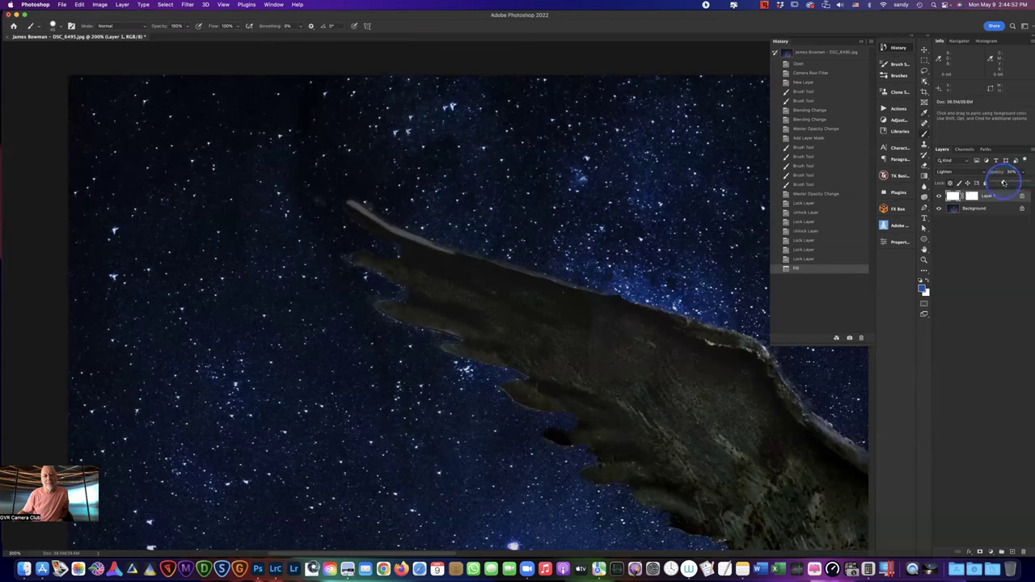
Lower the white rim-light layer's opacity to 7%
{"action": "mouse_move", "coordinate": [992, 179]}
{"action": "left_mouse_down"}
{"action": "mouse_move", "coordinate": [980, 178]}
{"action": "mouse_move", "coordinate": [995, 183]}
{"action": "left_mouse_up"}
{"action": "left_click", "coordinate": [995, 183]}
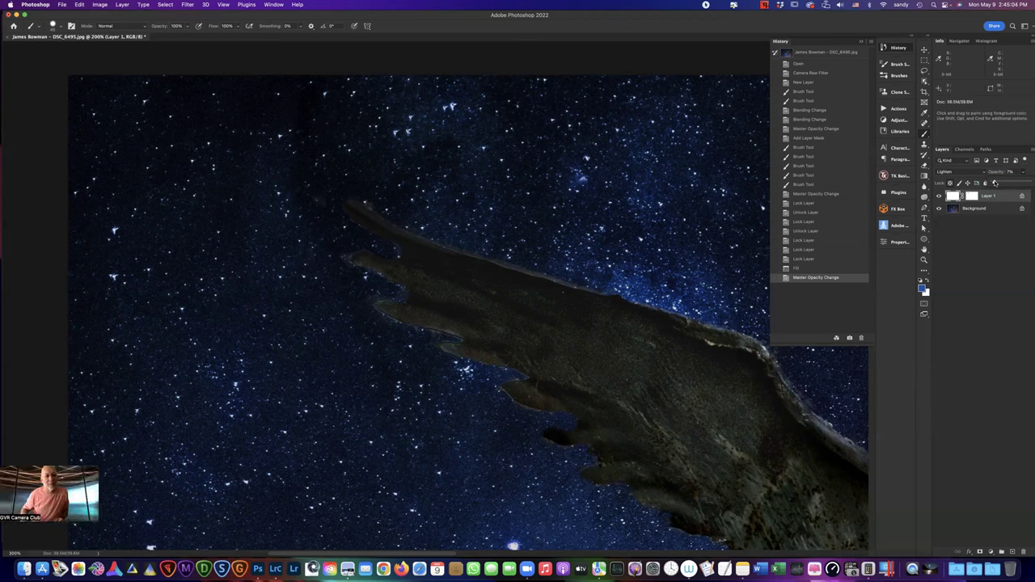
{"action": "left_click_drag", "start_coordinate": [995, 183], "coordinate": [1022, 192]}
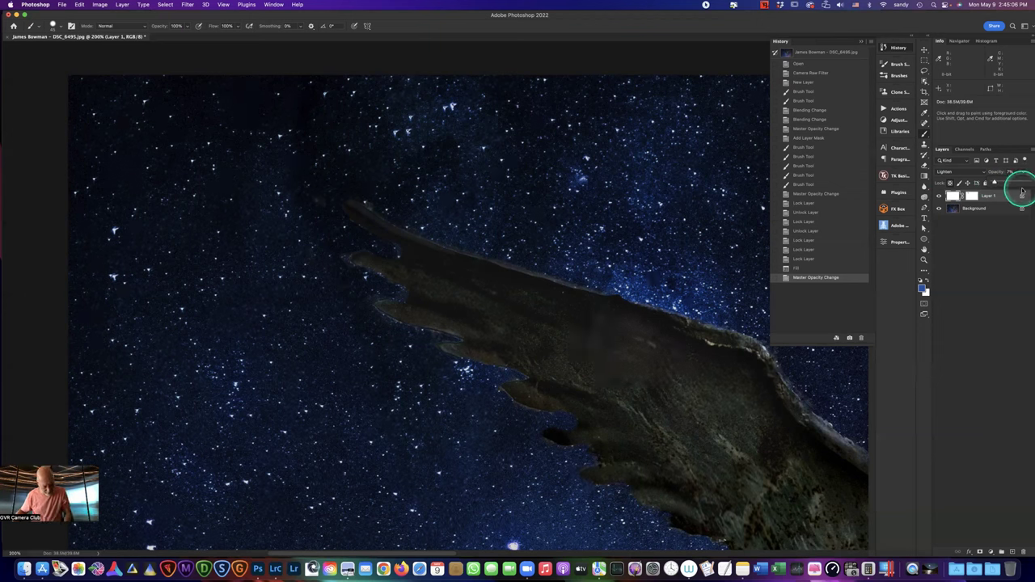
Close the winged statue document without saving and switch to Preview to view the DSC_6495B bird image
{"action": "key", "text": "super+w"}
{"action": "left_click", "coordinate": [516, 210]}
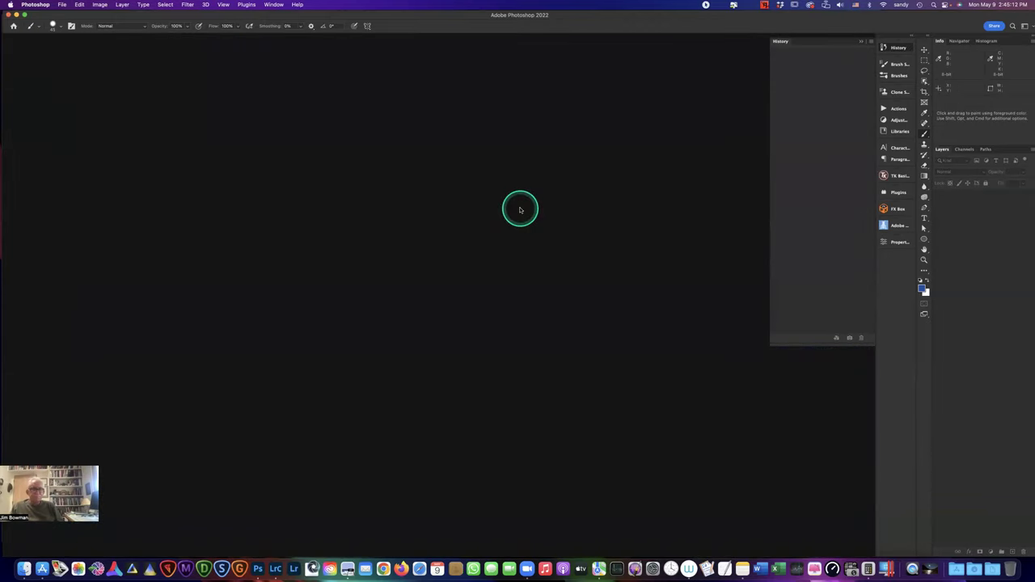
{"action": "key", "text": "super+Tab"}
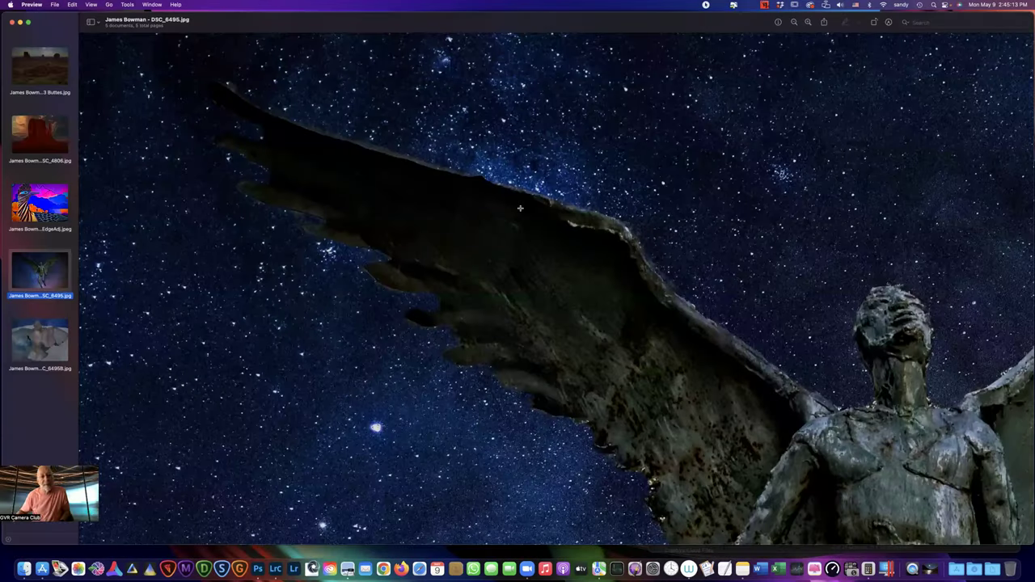
{"action": "left_click", "coordinate": [47, 339]}
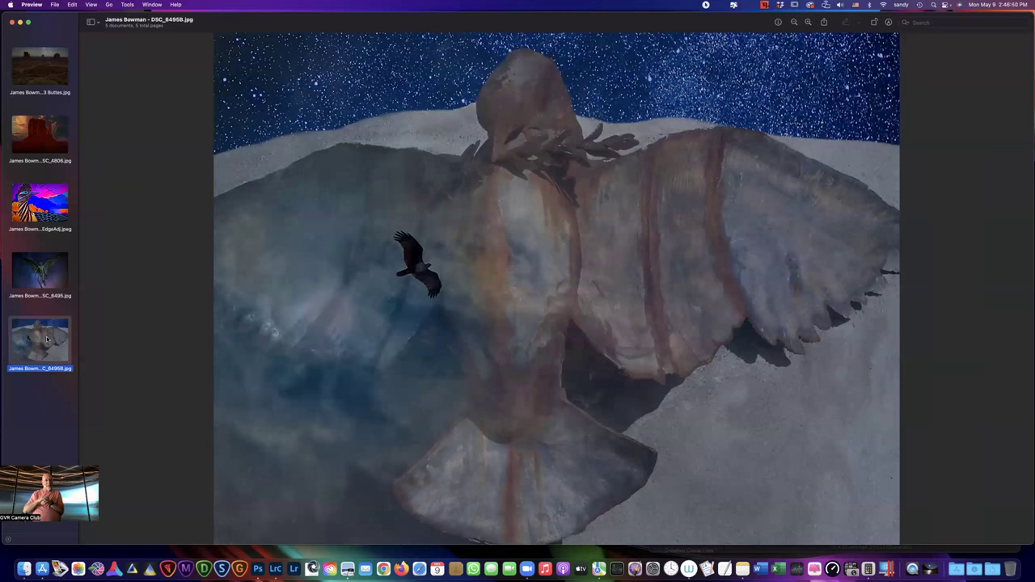
{"action": "left_click", "coordinate": [36, 345]}
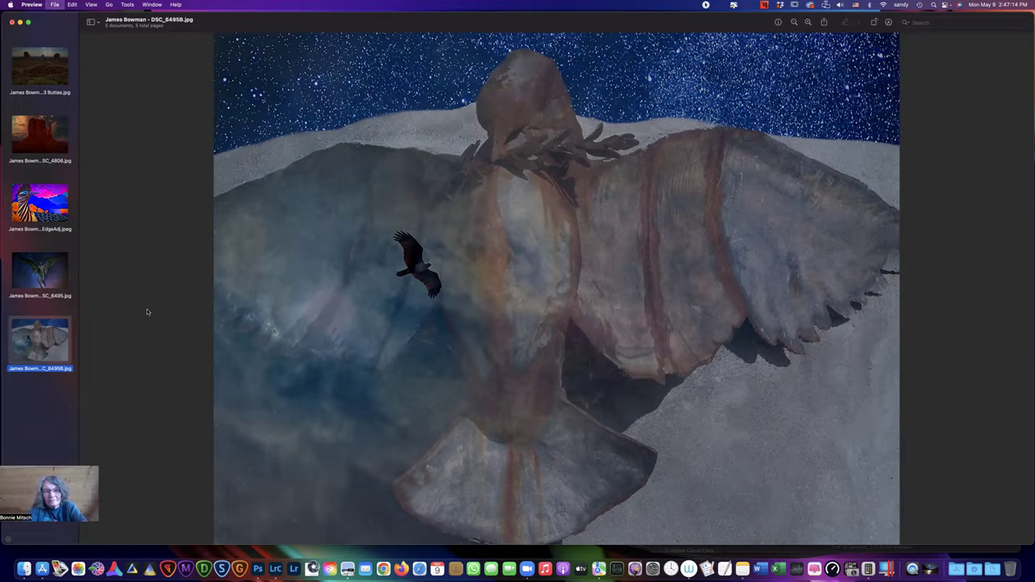
Close the reviewed image set, open the next member's photos 001 to 005 from the Camera Club folder in Preview, and widen the window
{"action": "key", "text": "super+w"}
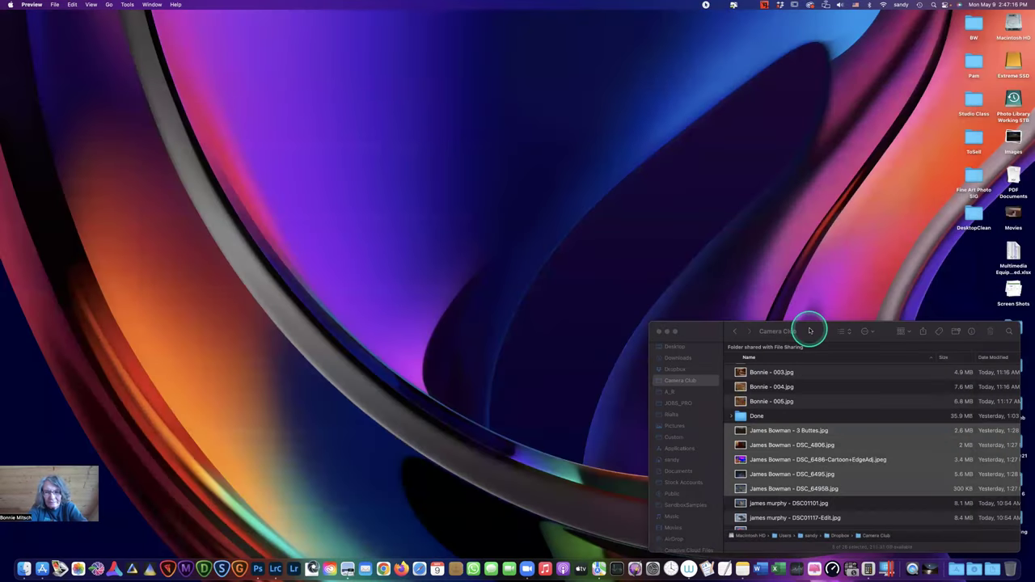
{"action": "scroll", "coordinate": [808, 457], "scroll_direction": "down", "scroll_amount": 2}
{"action": "scroll", "coordinate": [812, 462], "scroll_direction": "up", "scroll_amount": 3}
{"action": "scroll", "coordinate": [817, 461], "scroll_direction": "down", "scroll_amount": 2}
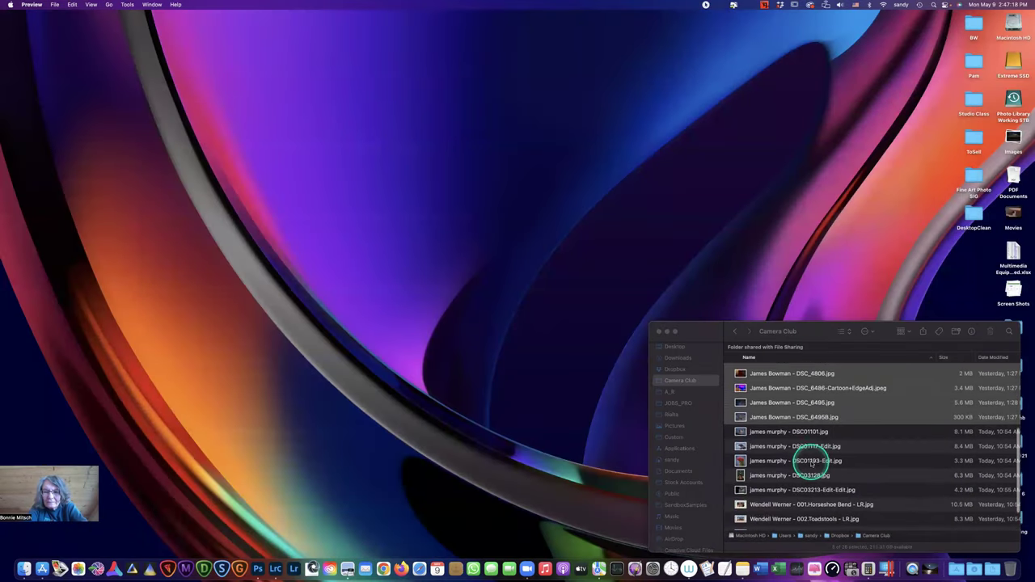
{"action": "scroll", "coordinate": [817, 461], "scroll_direction": "up", "scroll_amount": 4}
{"action": "left_click", "coordinate": [759, 402]}
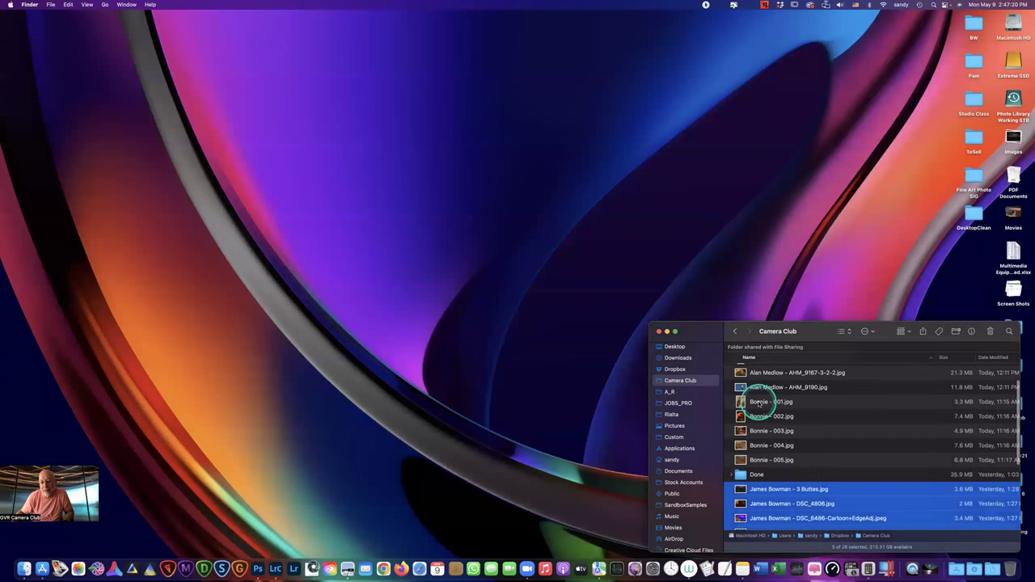
{"action": "left_click", "coordinate": [743, 460], "text": "shift"}
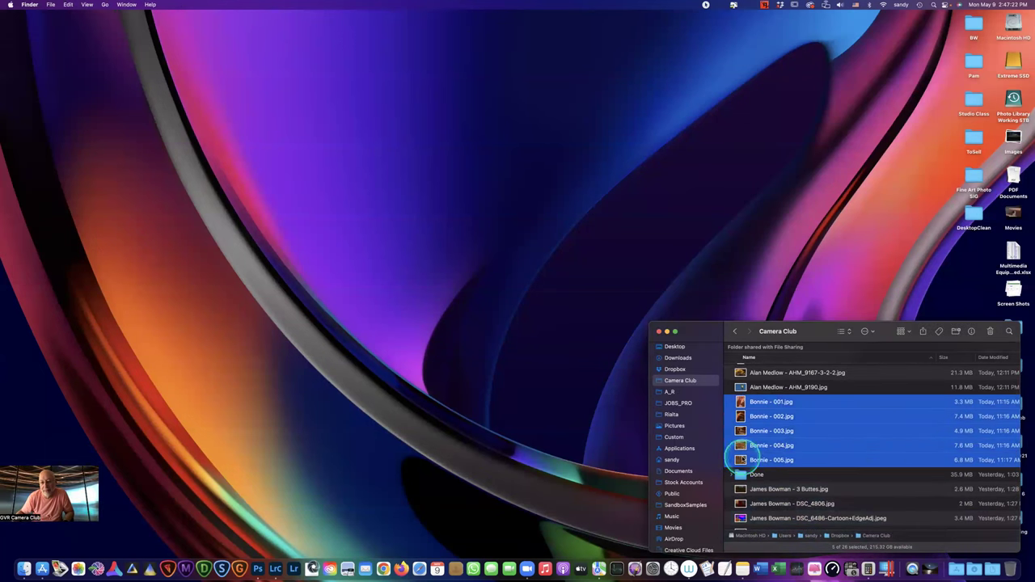
{"action": "double_click", "coordinate": [743, 459]}
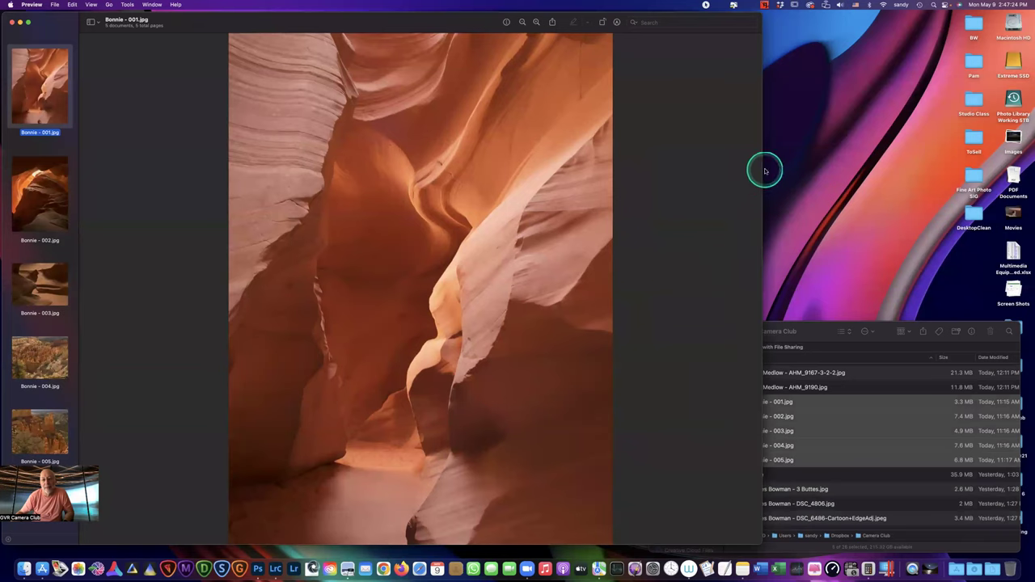
{"action": "left_click_drag", "start_coordinate": [763, 169], "coordinate": [1025, 134]}
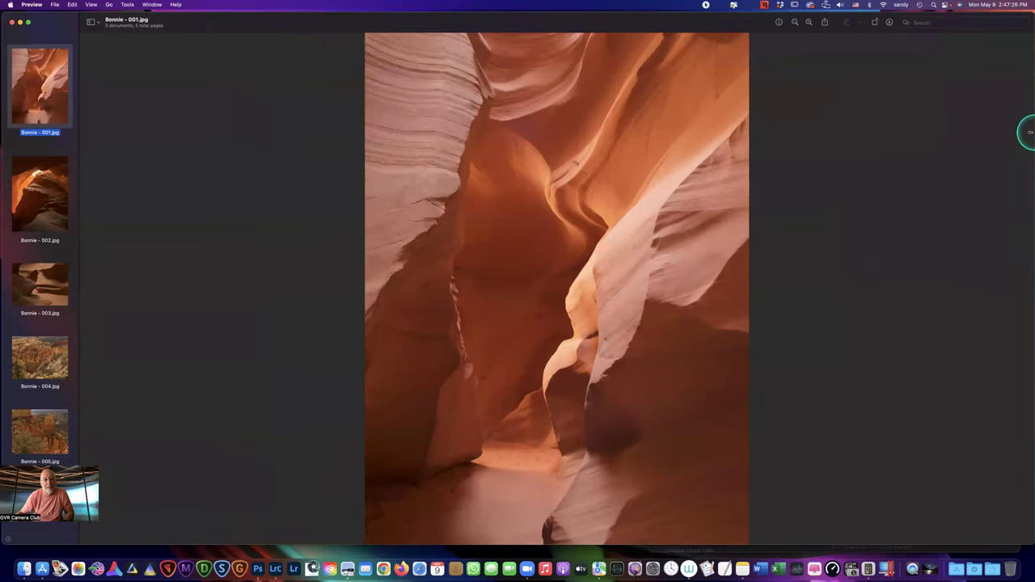
{"action": "left_click", "coordinate": [948, 176]}
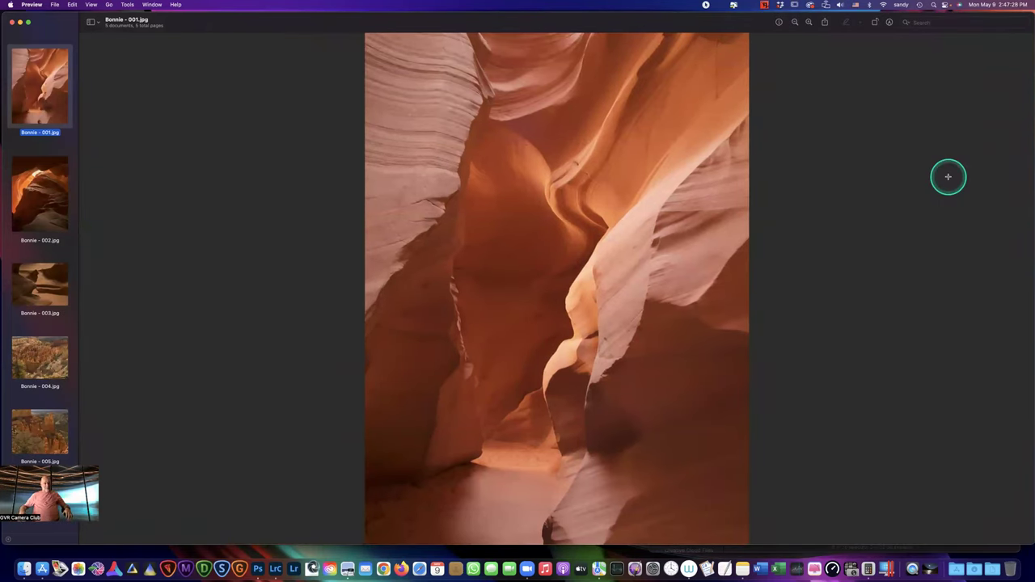
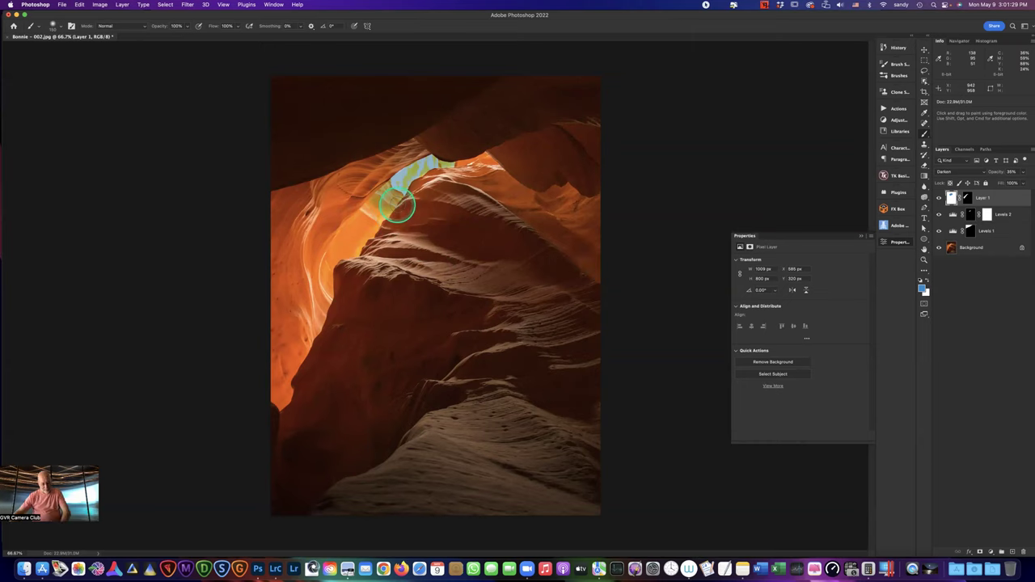
Extend the blue paint on the Darken layer over the glowing canyon wall, set the brush opacity to 20%, and close the document without saving
{"action": "mouse_move", "coordinate": [345, 233]}
{"action": "left_mouse_down"}
{"action": "mouse_move", "coordinate": [384, 190]}
{"action": "mouse_move", "coordinate": [354, 212]}
{"action": "mouse_move", "coordinate": [401, 202]}
{"action": "mouse_move", "coordinate": [369, 242]}
{"action": "mouse_move", "coordinate": [368, 220]}
{"action": "mouse_move", "coordinate": [298, 281]}
{"action": "mouse_move", "coordinate": [381, 208]}
{"action": "mouse_move", "coordinate": [356, 243]}
{"action": "mouse_move", "coordinate": [390, 227]}
{"action": "mouse_move", "coordinate": [392, 196]}
{"action": "mouse_move", "coordinate": [372, 212]}
{"action": "left_mouse_up"}
{"action": "key", "text": "2"}
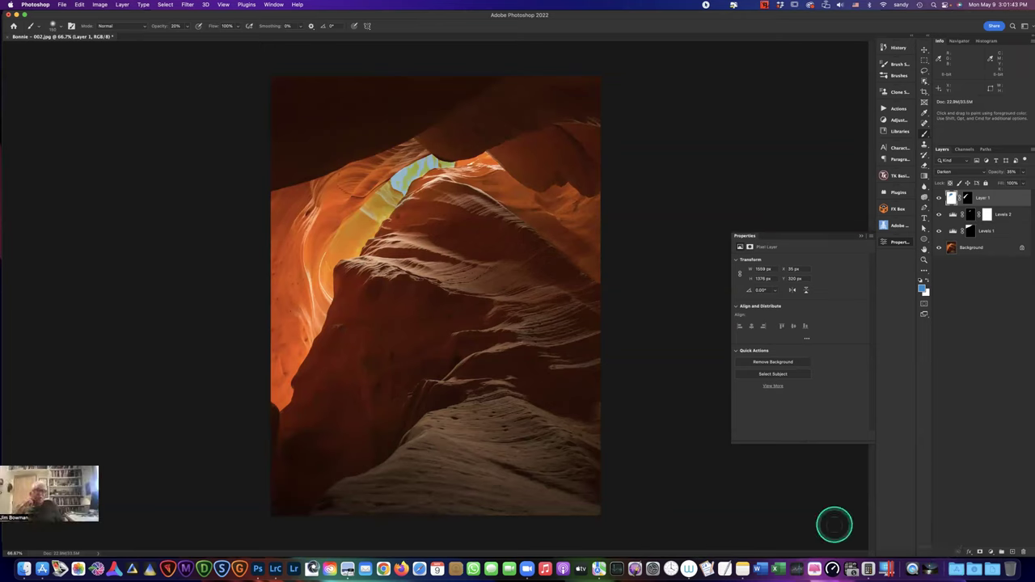
{"action": "key", "text": "super+w"}
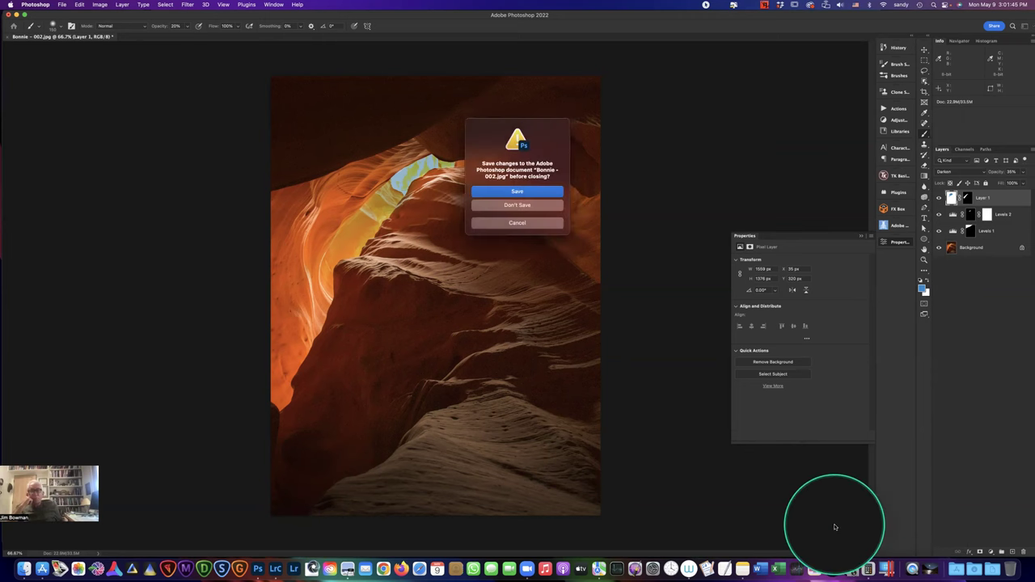
{"action": "key", "text": "super+d"}
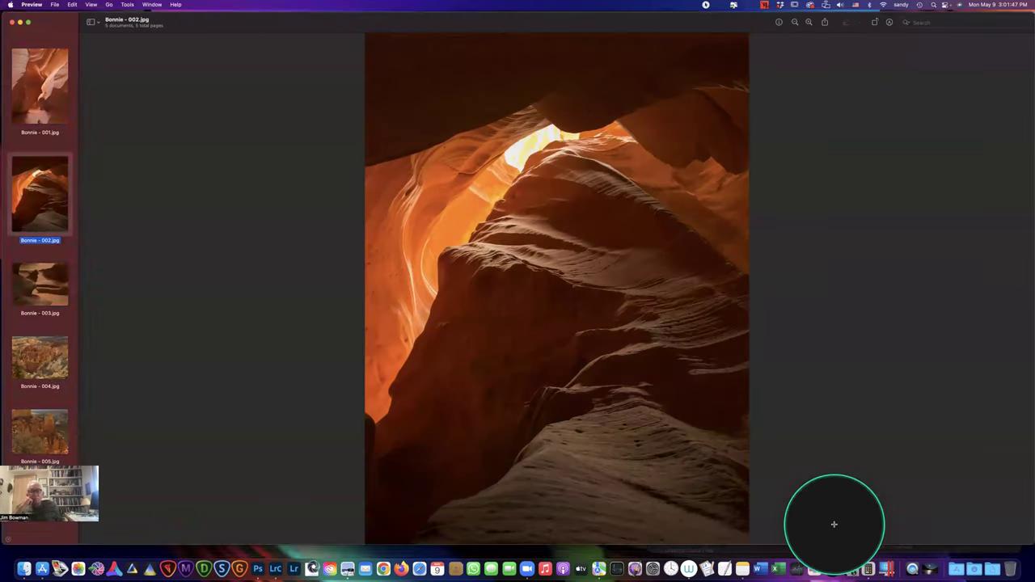
View canyon photo 003 and then the hoodoo landscape photo 004 in Preview
{"action": "left_click", "coordinate": [40, 289]}
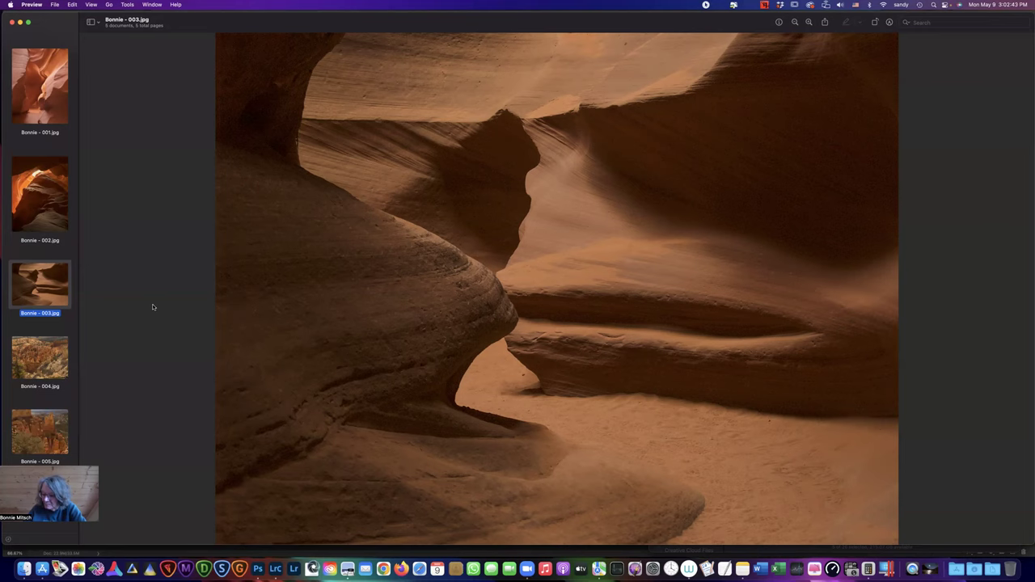
{"action": "left_click", "coordinate": [146, 310]}
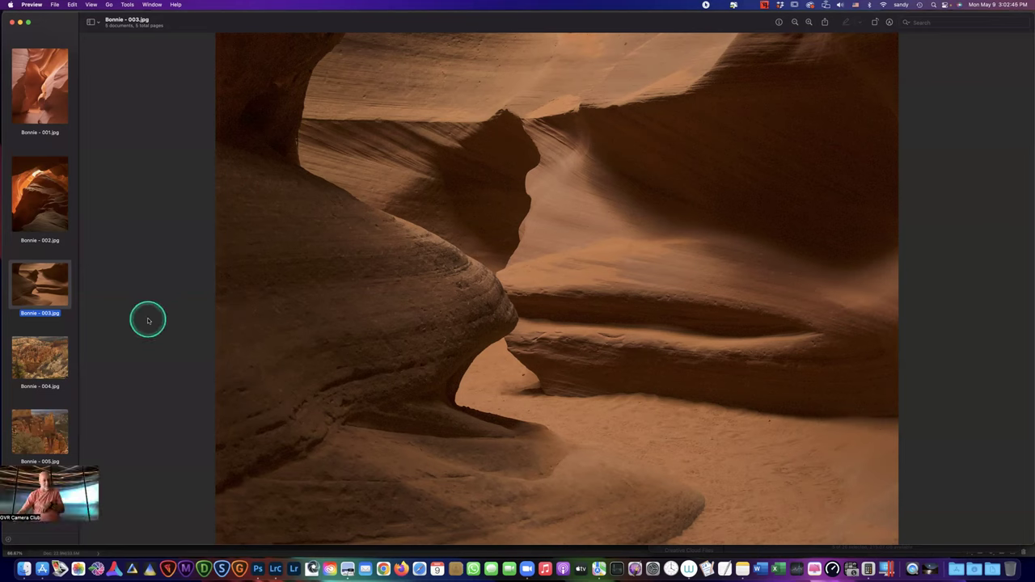
{"action": "left_click", "coordinate": [37, 359]}
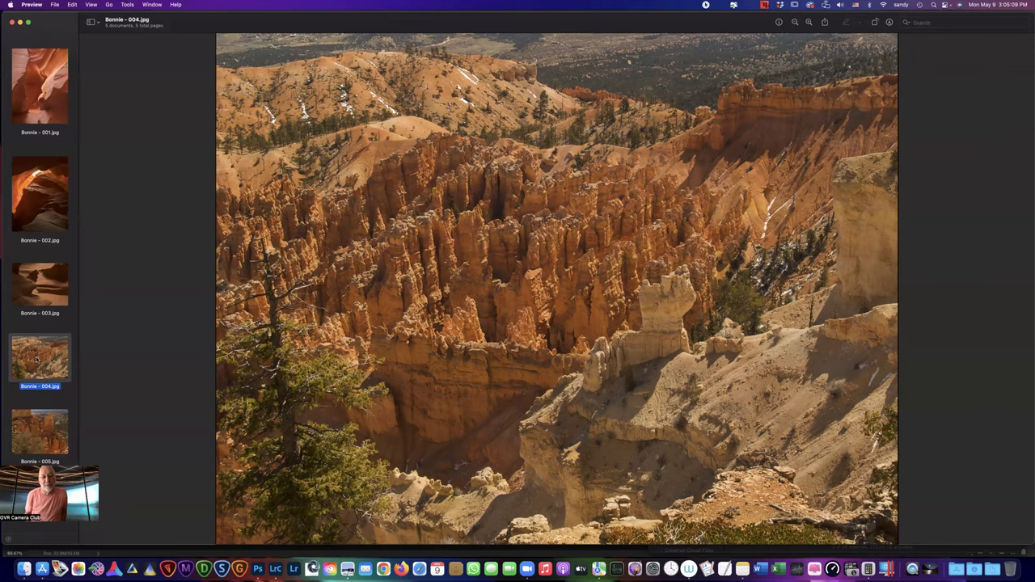
{"action": "left_click", "coordinate": [313, 484]}
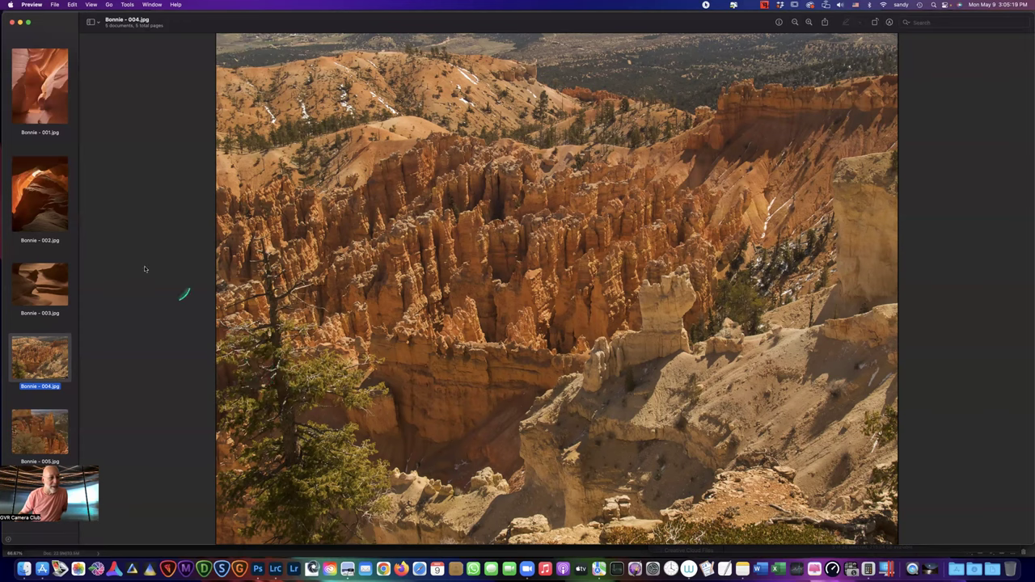
Open photo 004 in Luminar Neo and bring up the Easy Landscapes preset collection
{"action": "left_click_drag", "start_coordinate": [49, 358], "coordinate": [132, 570]}
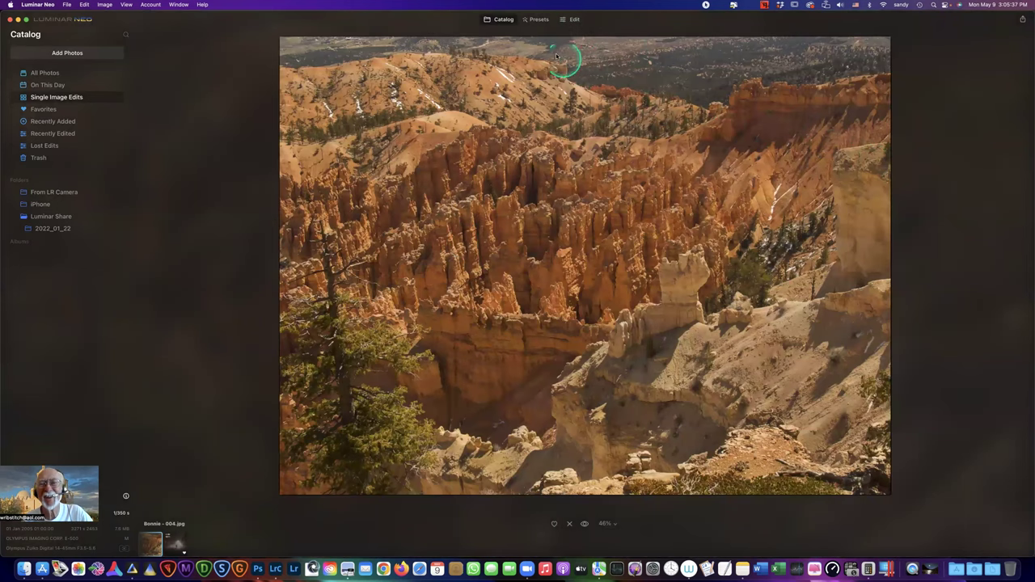
{"action": "left_click", "coordinate": [536, 19]}
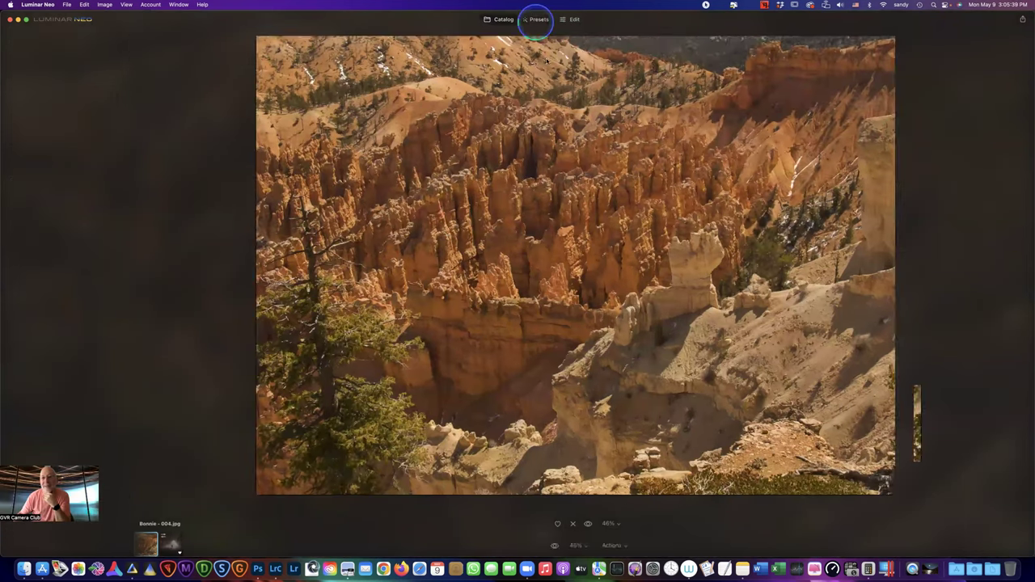
{"action": "left_click", "coordinate": [972, 86]}
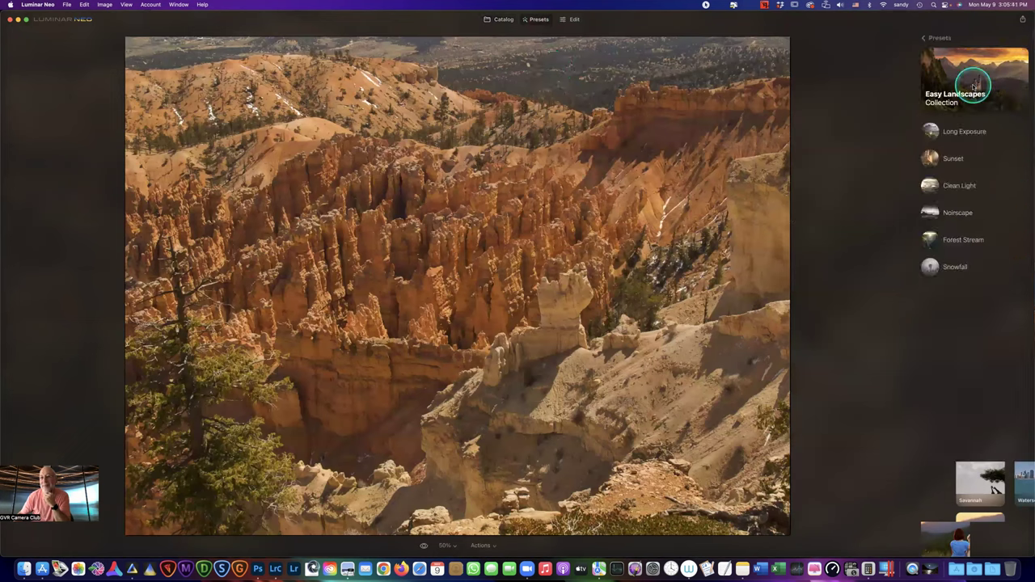
Try the Long Exposure, Sunset, Clean Light, Noirscape and Forest Stream presets on the hoodoo landscape
{"action": "left_click", "coordinate": [956, 132]}
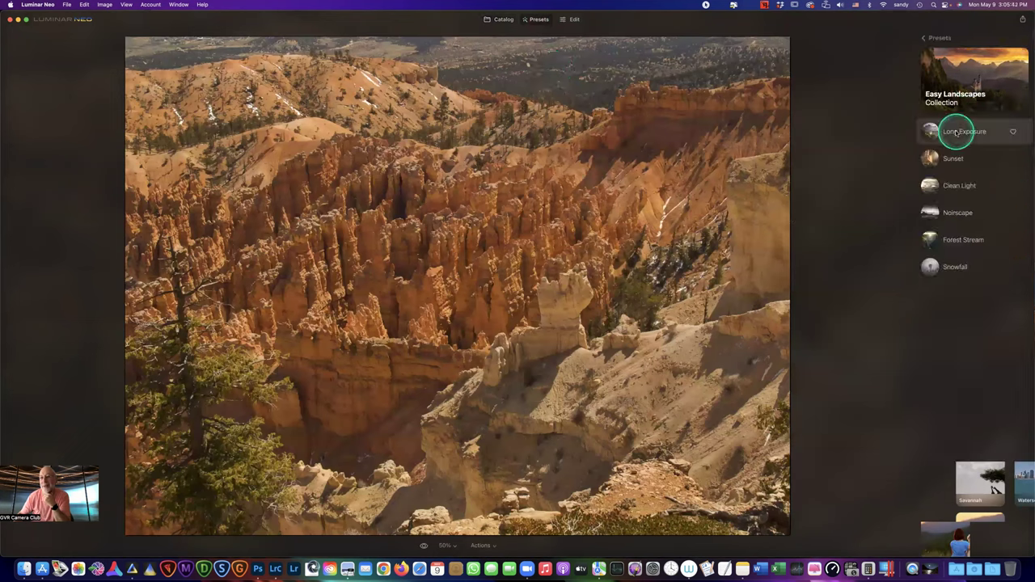
{"action": "left_click", "coordinate": [959, 160]}
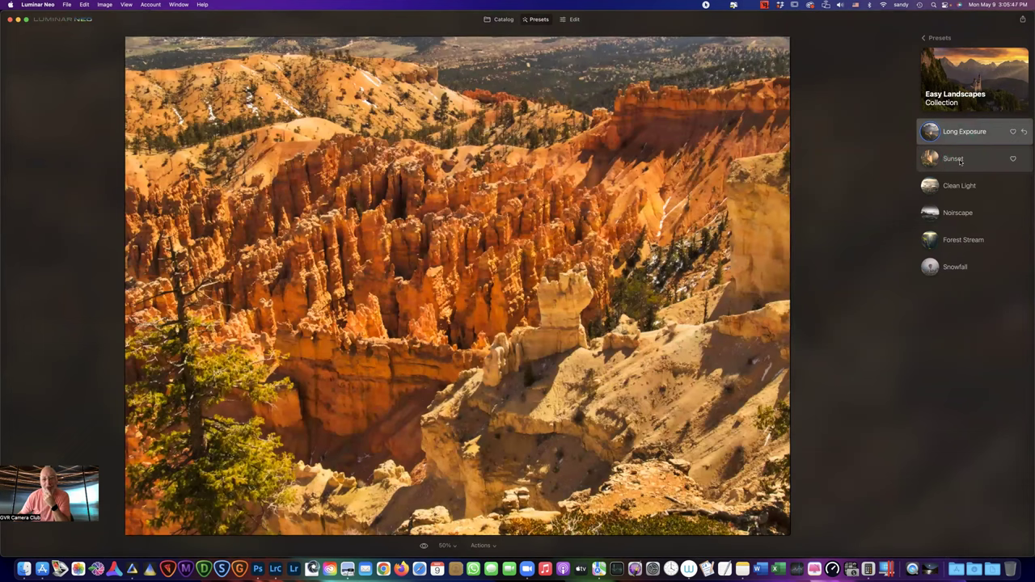
{"action": "left_click", "coordinate": [960, 160]}
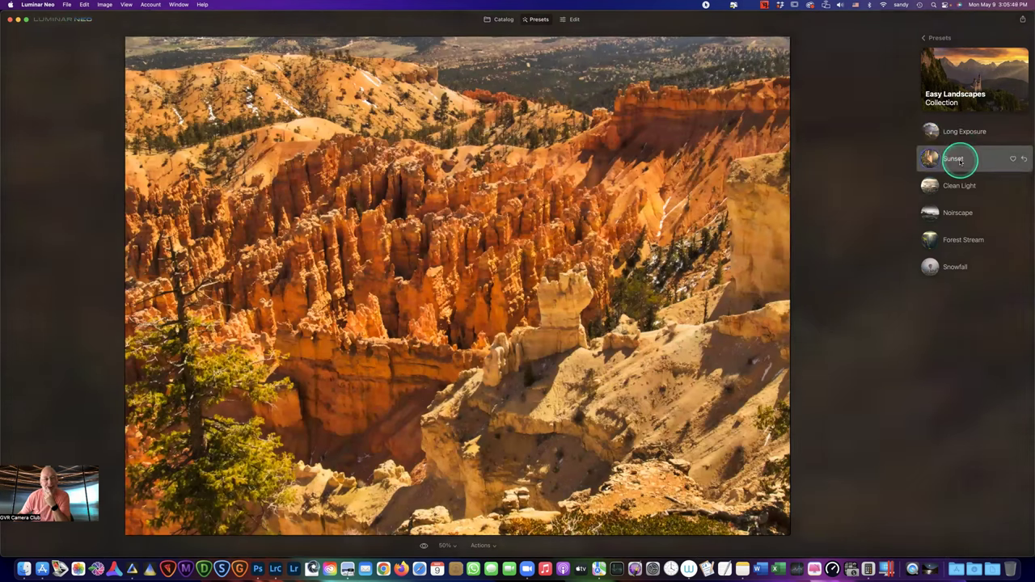
{"action": "left_click", "coordinate": [957, 186]}
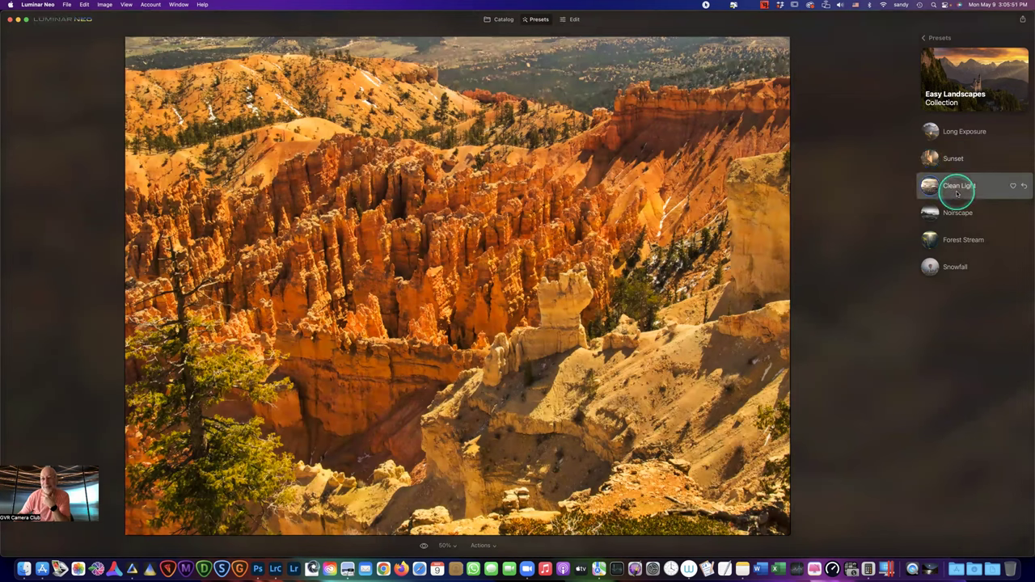
{"action": "left_click", "coordinate": [958, 207]}
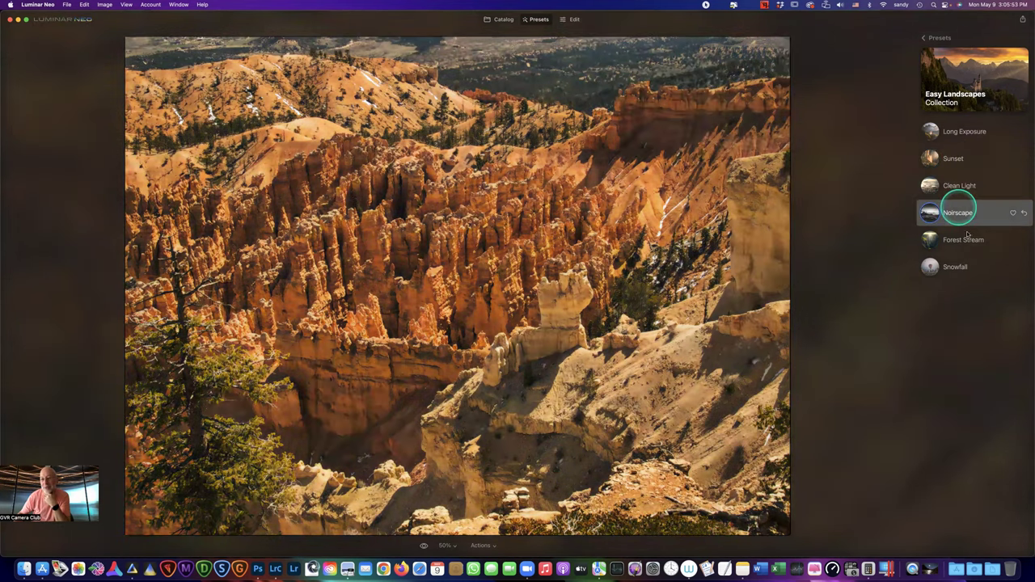
{"action": "left_click", "coordinate": [966, 241]}
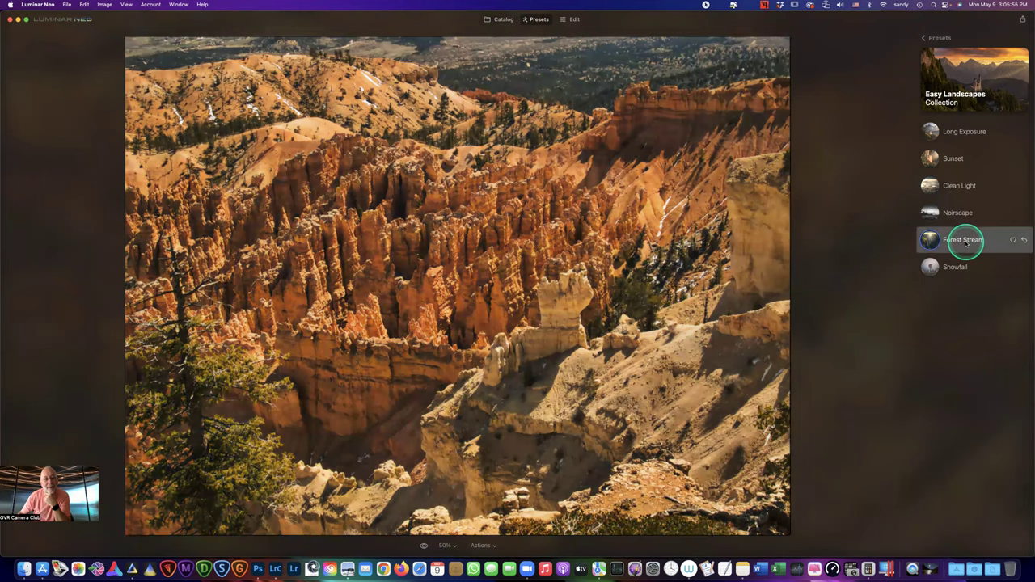
Try the Snowfall and Sunset presets on the hoodoo landscape, then apply the Long Exposure preset
{"action": "left_click", "coordinate": [961, 267]}
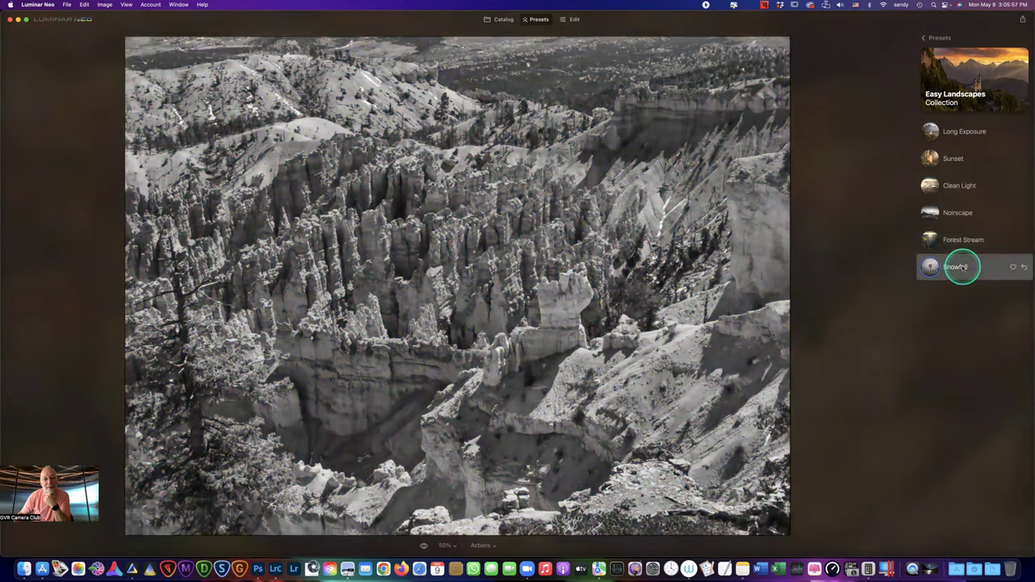
{"action": "left_click", "coordinate": [961, 162]}
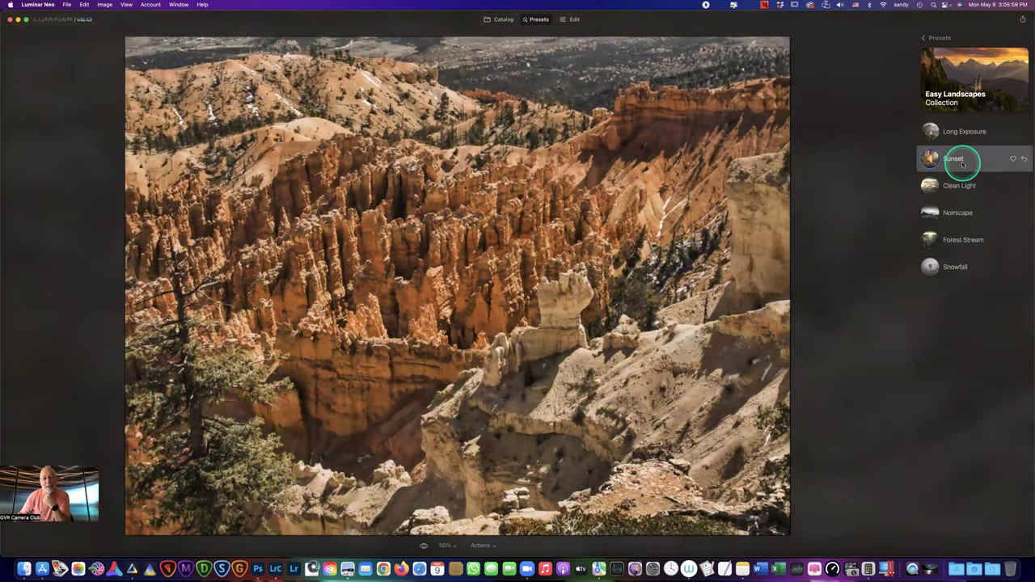
{"action": "left_click", "coordinate": [946, 159]}
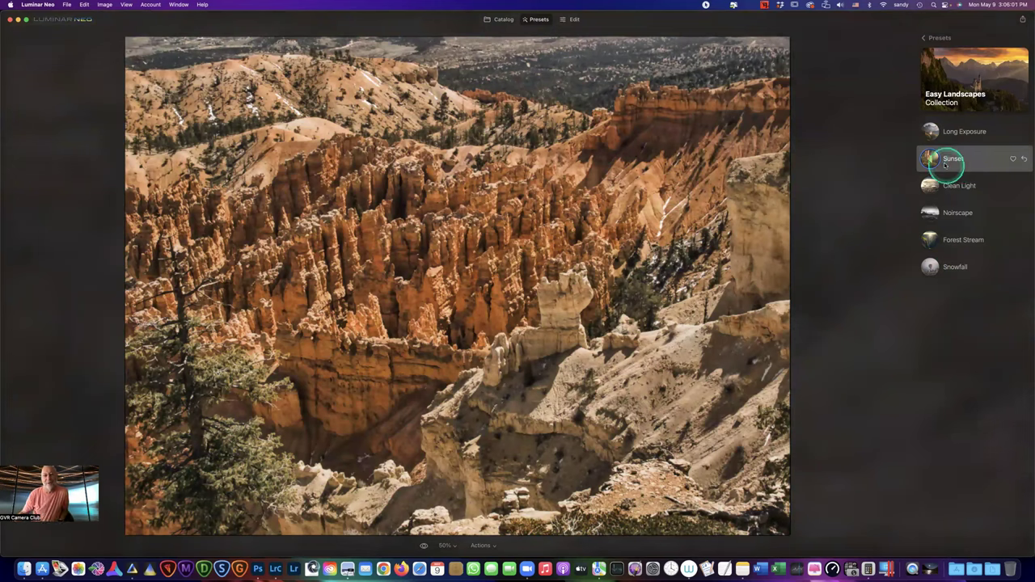
{"action": "left_click", "coordinate": [957, 135]}
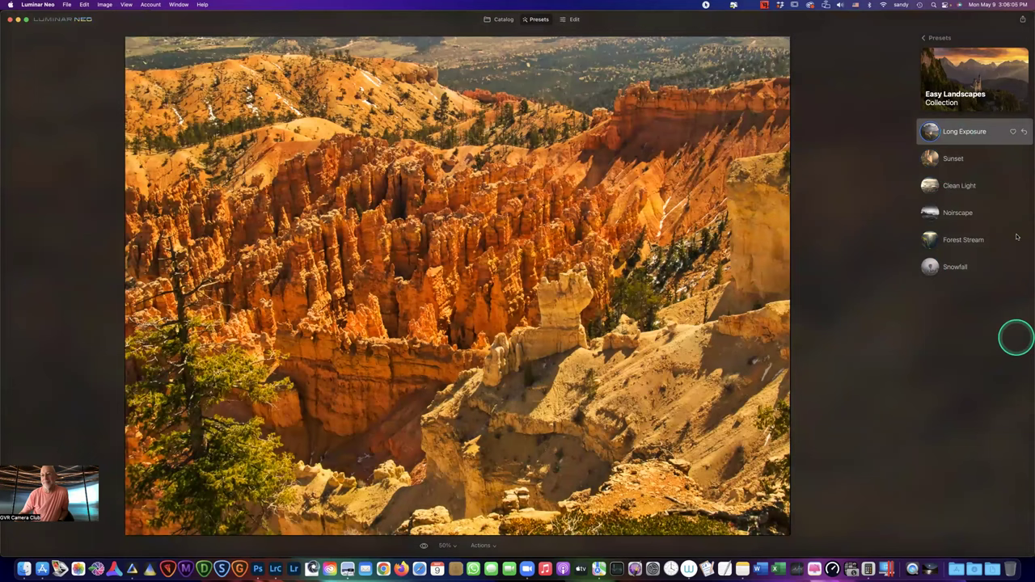
Examine the Vignette and Supercontrast adjustments applied by the preset, comparing the photo with Supercontrast off and on
{"action": "left_click", "coordinate": [570, 19]}
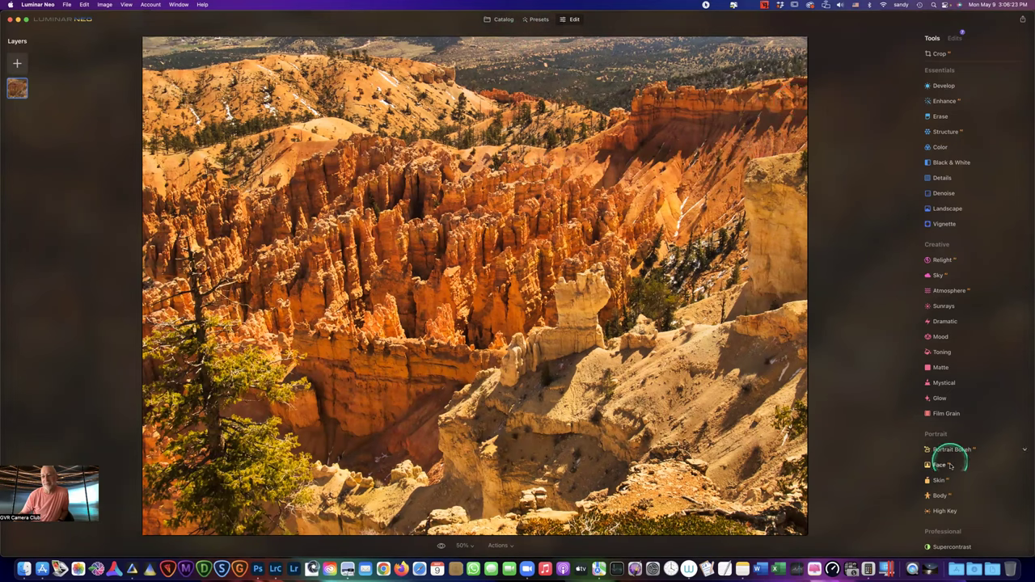
{"action": "left_click", "coordinate": [959, 38]}
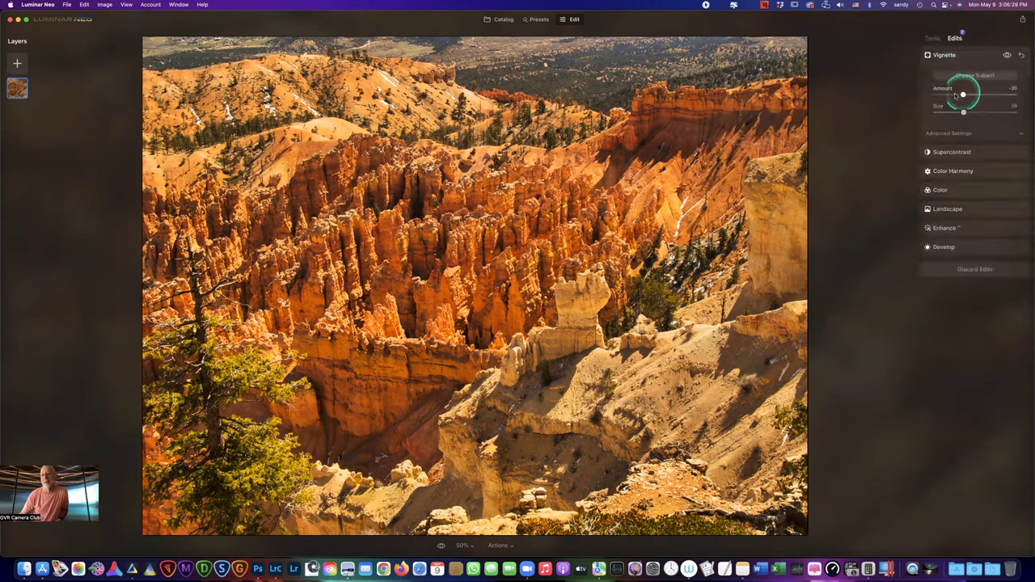
{"action": "left_click_drag", "start_coordinate": [964, 93], "coordinate": [963, 94]}
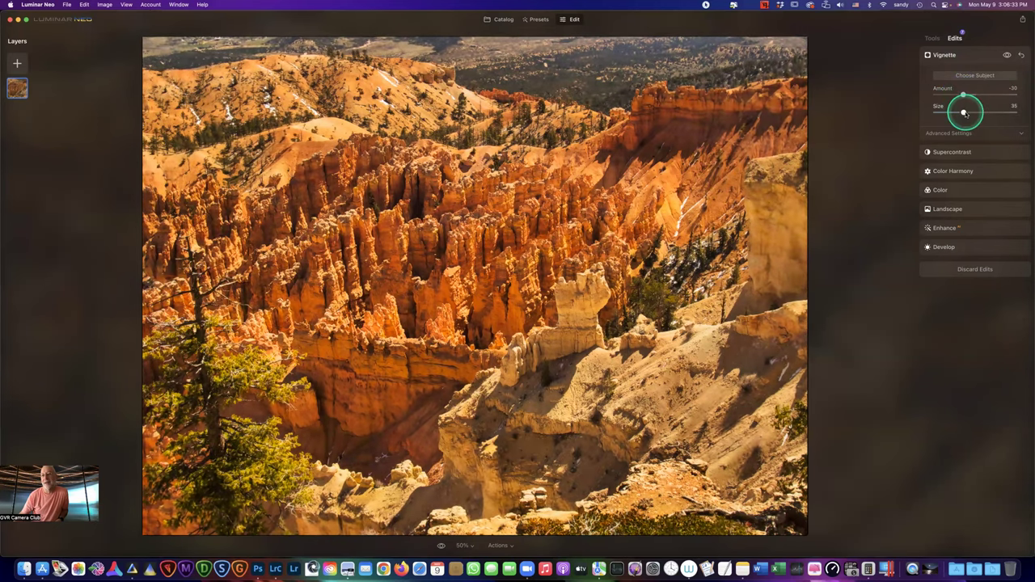
{"action": "left_click", "coordinate": [971, 55]}
{"action": "left_click", "coordinate": [968, 73]}
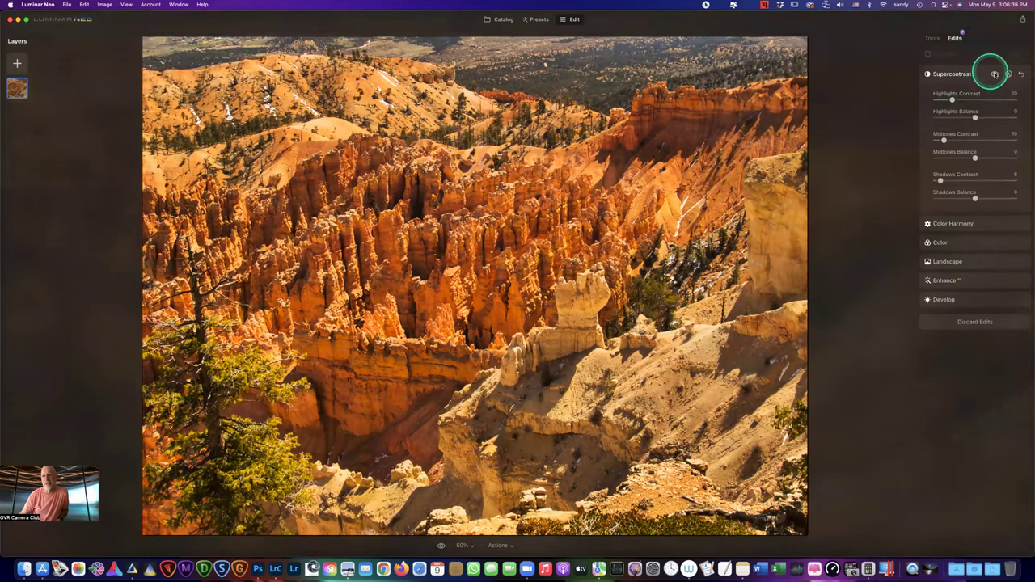
{"action": "left_click", "coordinate": [993, 74]}
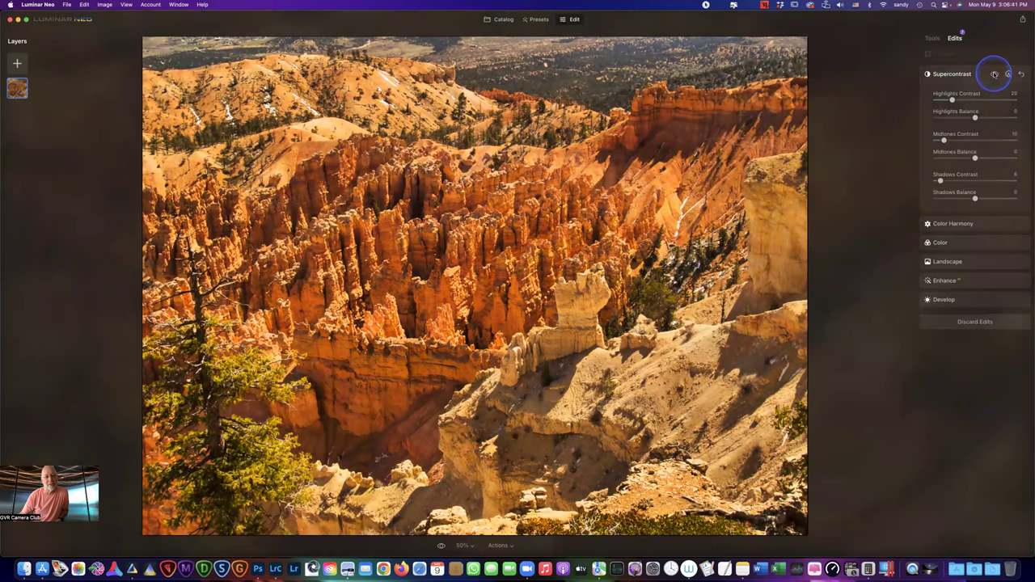
{"action": "left_click", "coordinate": [994, 74]}
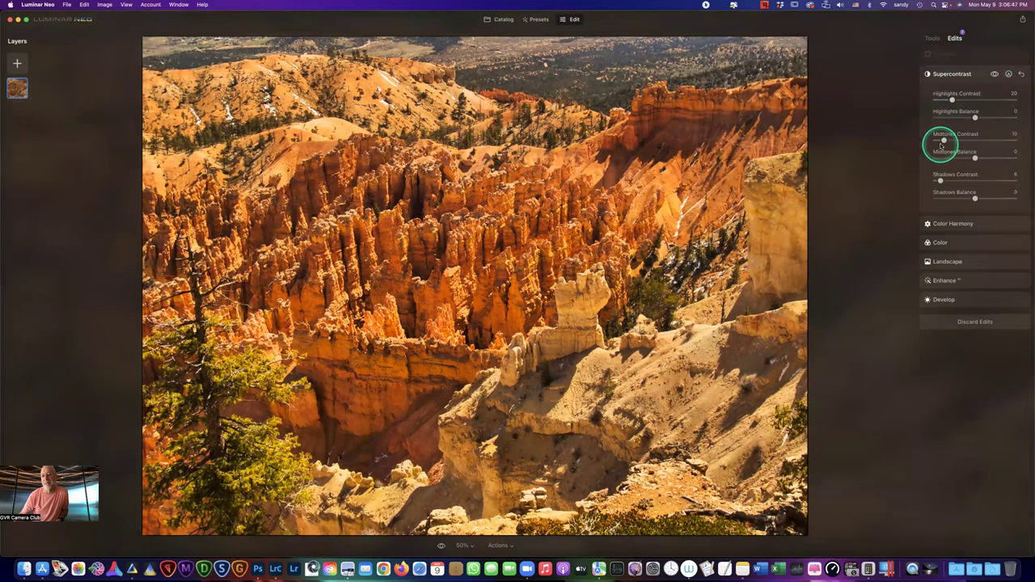
Try different Brilliance values in the Color Harmony adjustment, ending at about 8
{"action": "left_click_drag", "start_coordinate": [962, 78], "coordinate": [951, 171]}
{"action": "left_click", "coordinate": [951, 171]}
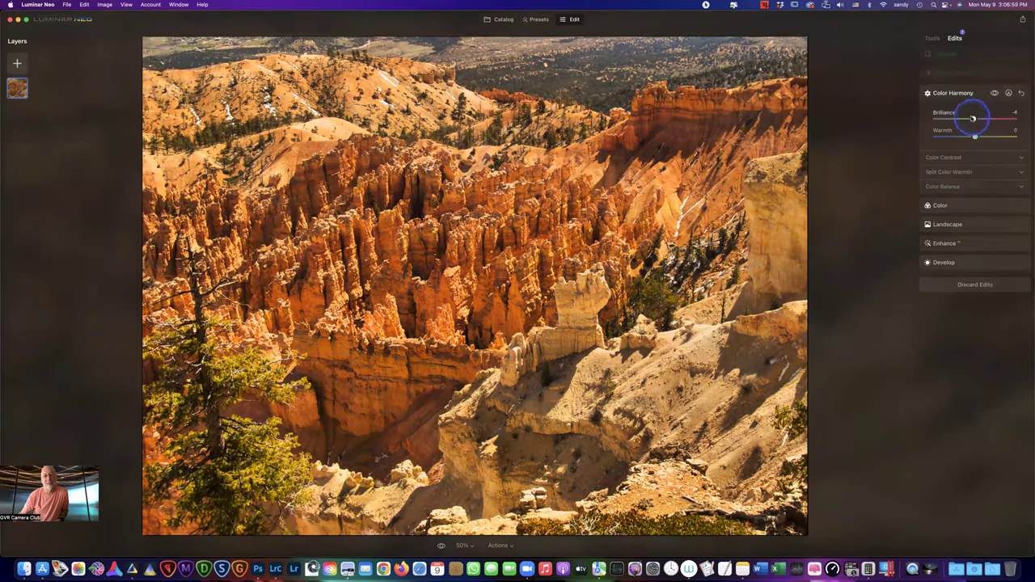
{"action": "left_click_drag", "start_coordinate": [971, 118], "coordinate": [975, 118]}
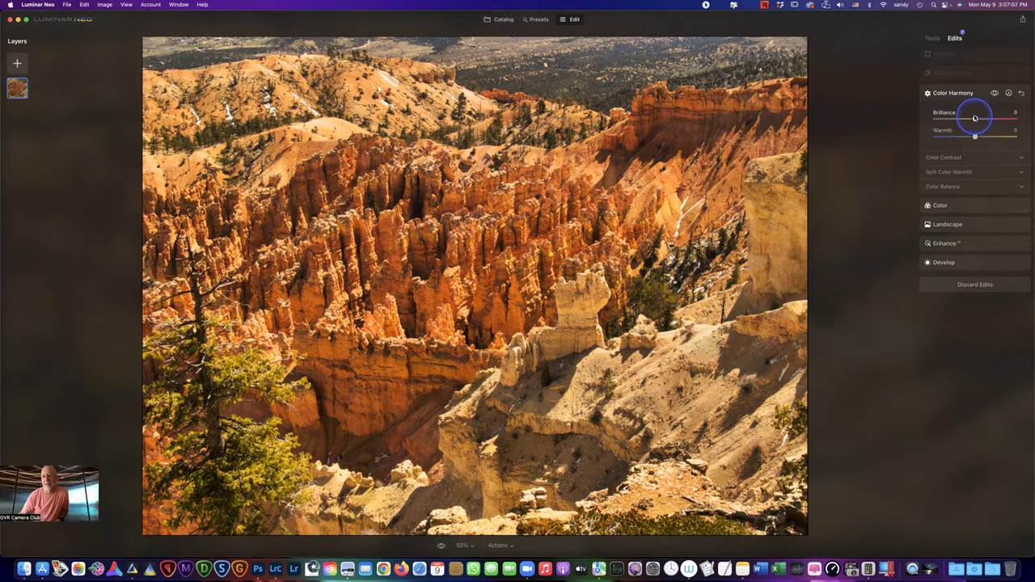
{"action": "mouse_move", "coordinate": [976, 118]}
{"action": "left_mouse_down"}
{"action": "mouse_move", "coordinate": [993, 119]}
{"action": "mouse_move", "coordinate": [978, 119]}
{"action": "left_mouse_up"}
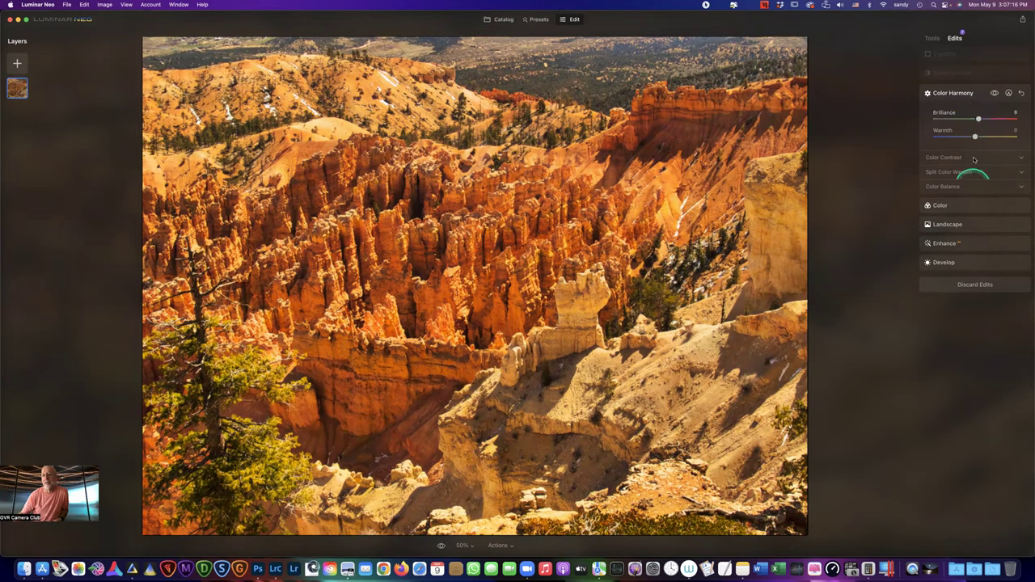
Try a higher Vibrance in the Color adjustment of the hoodoo photo
{"action": "left_click", "coordinate": [968, 206]}
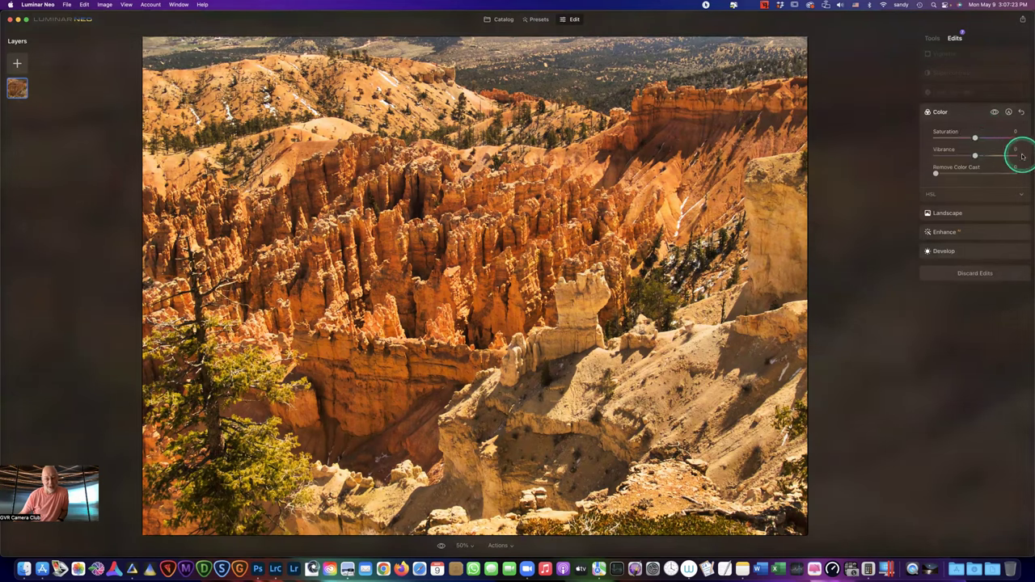
{"action": "left_click", "coordinate": [975, 155]}
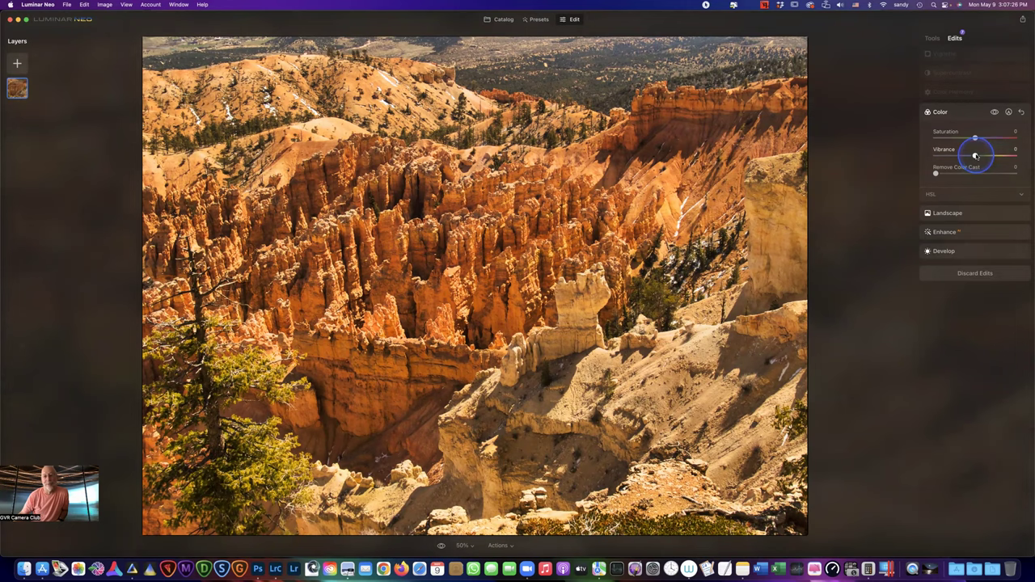
{"action": "left_click_drag", "start_coordinate": [976, 155], "coordinate": [995, 155]}
In the Landscape adjustment, set Golden Hour to 23, try a strong Dehaze, compare the effect, and reduce Dehaze to 11
{"action": "left_click", "coordinate": [964, 212]}
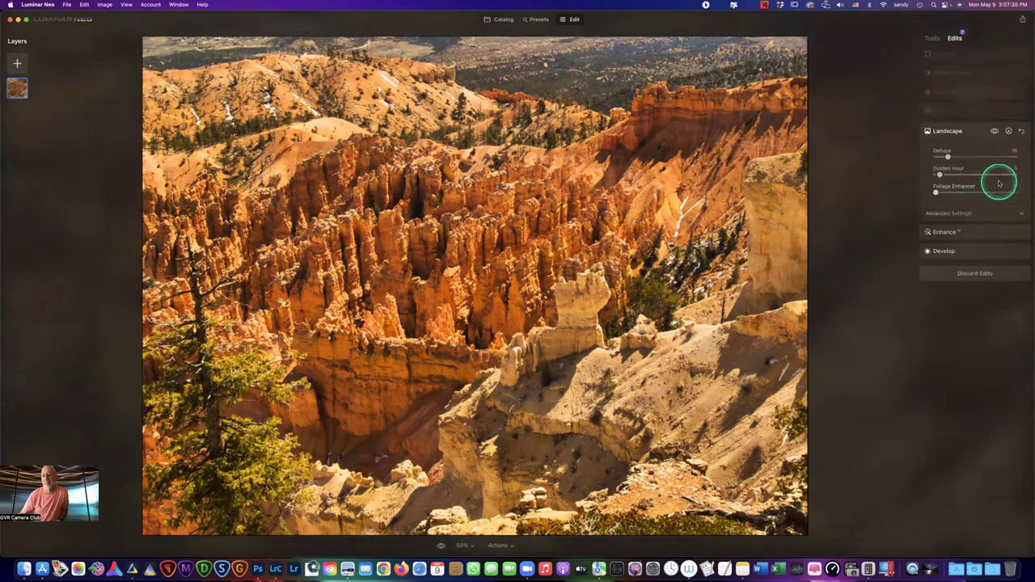
{"action": "left_click", "coordinate": [939, 175]}
{"action": "mouse_move", "coordinate": [939, 175]}
{"action": "left_mouse_down"}
{"action": "mouse_move", "coordinate": [989, 174]}
{"action": "mouse_move", "coordinate": [938, 175]}
{"action": "mouse_move", "coordinate": [957, 175]}
{"action": "left_mouse_up"}
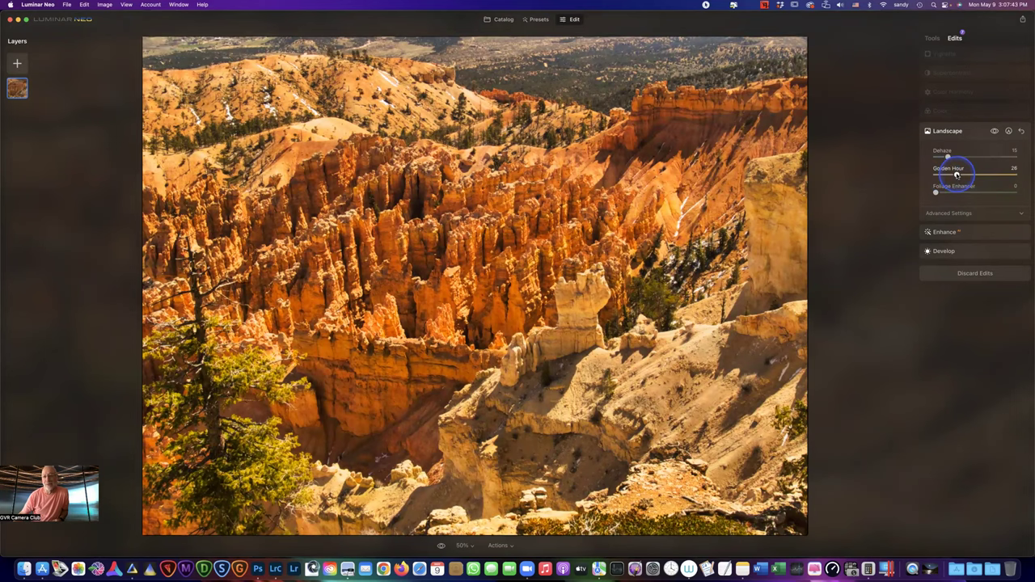
{"action": "left_click_drag", "start_coordinate": [965, 175], "coordinate": [987, 165]}
{"action": "left_click", "coordinate": [991, 166]}
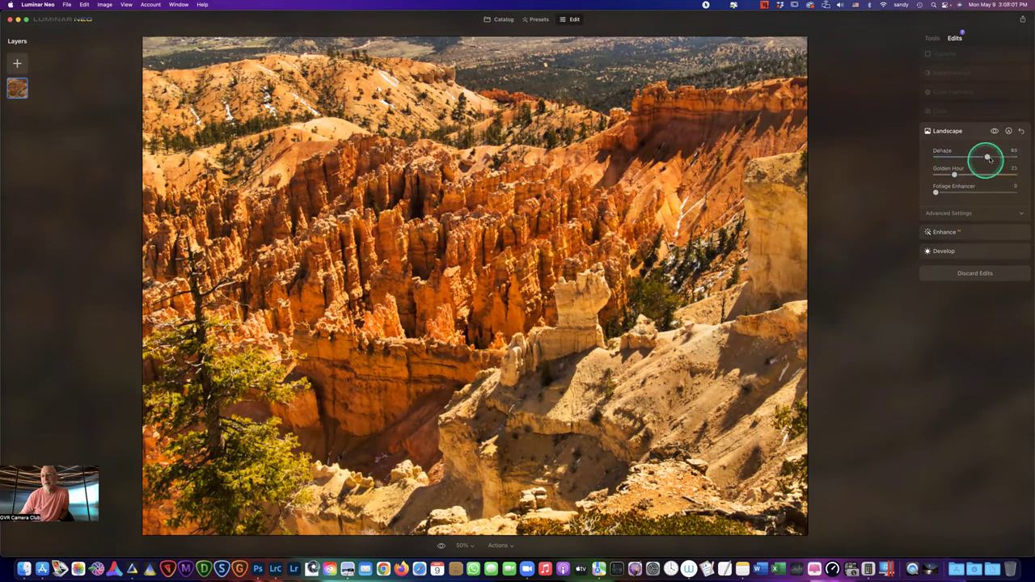
{"action": "left_click", "coordinate": [994, 131]}
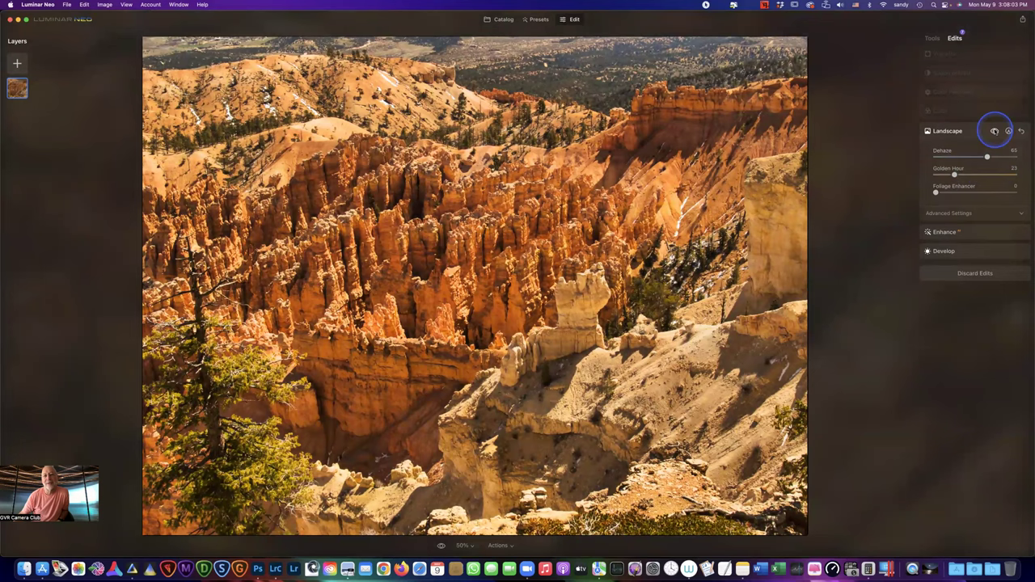
{"action": "left_click_drag", "start_coordinate": [985, 156], "coordinate": [939, 159]}
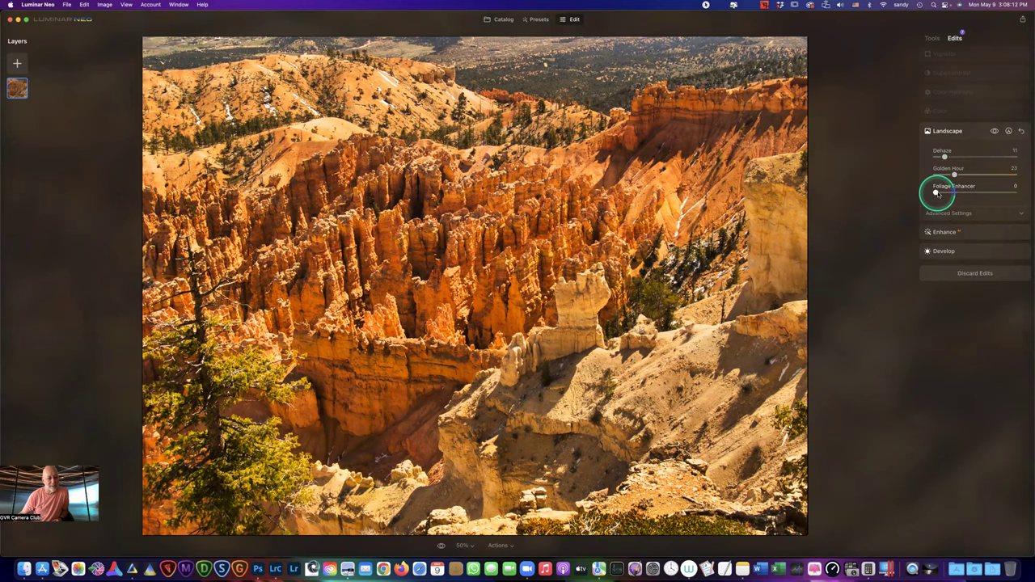
Try a stronger Foliage Enhancer in the Landscape adjustment and undo it
{"action": "left_click_drag", "start_coordinate": [1017, 195], "coordinate": [975, 196]}
{"action": "left_click", "coordinate": [902, 204]}
{"action": "key", "text": "super+z"}
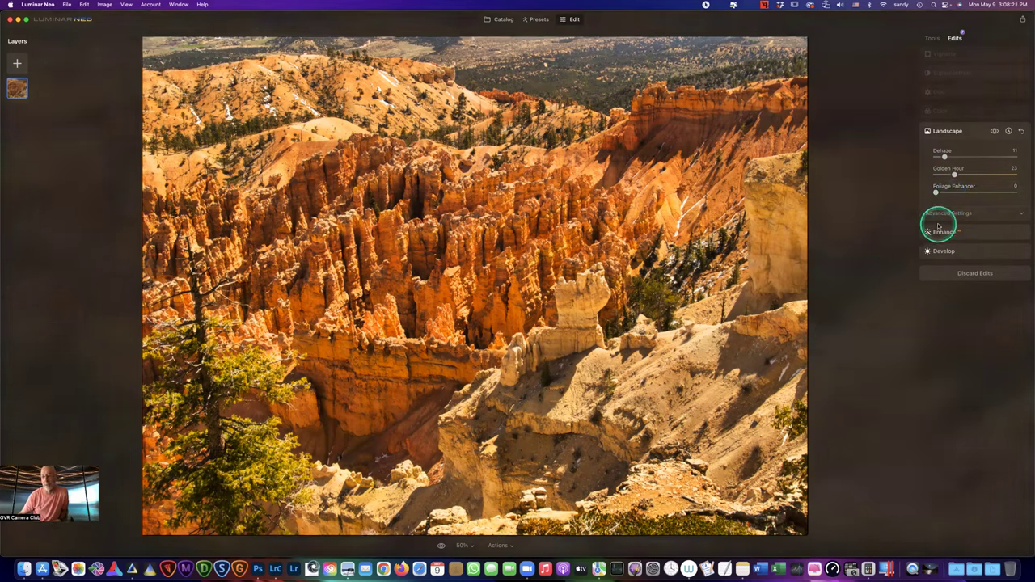
Examine the preset's Enhance adjustment by comparing the photo repeatedly with the effect off and on
{"action": "left_click", "coordinate": [996, 235]}
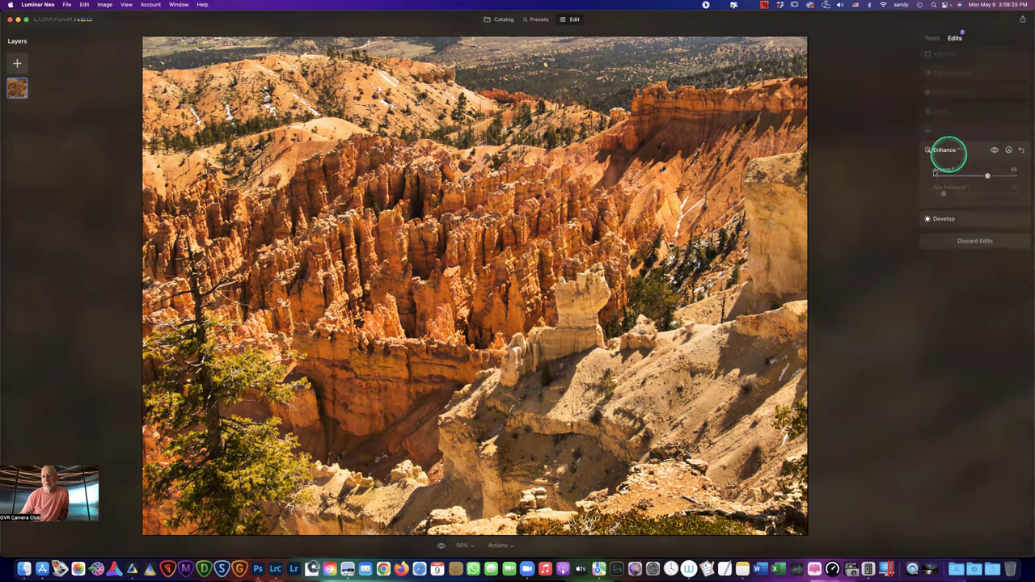
{"action": "left_click", "coordinate": [995, 150]}
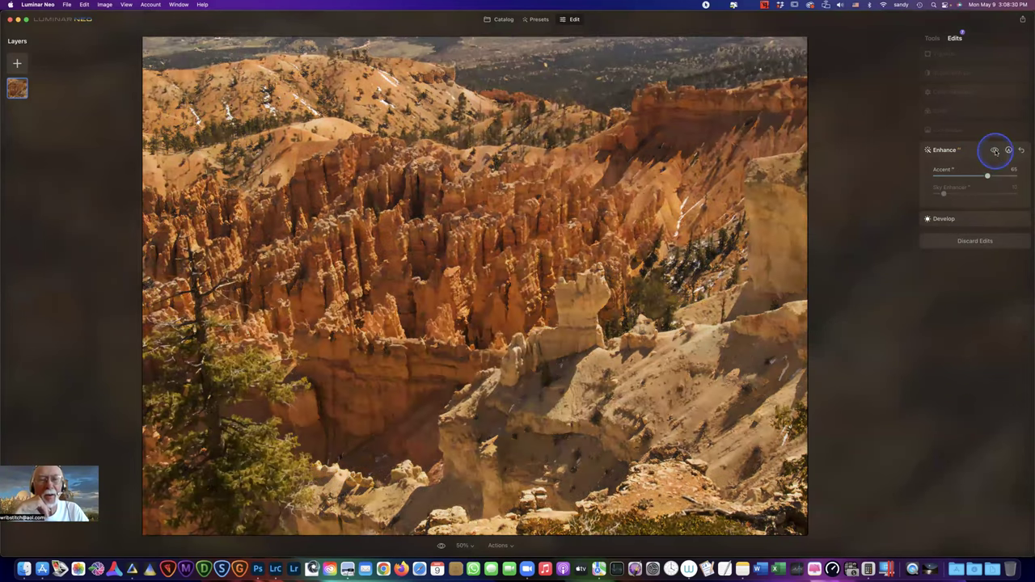
{"action": "left_click", "coordinate": [995, 150]}
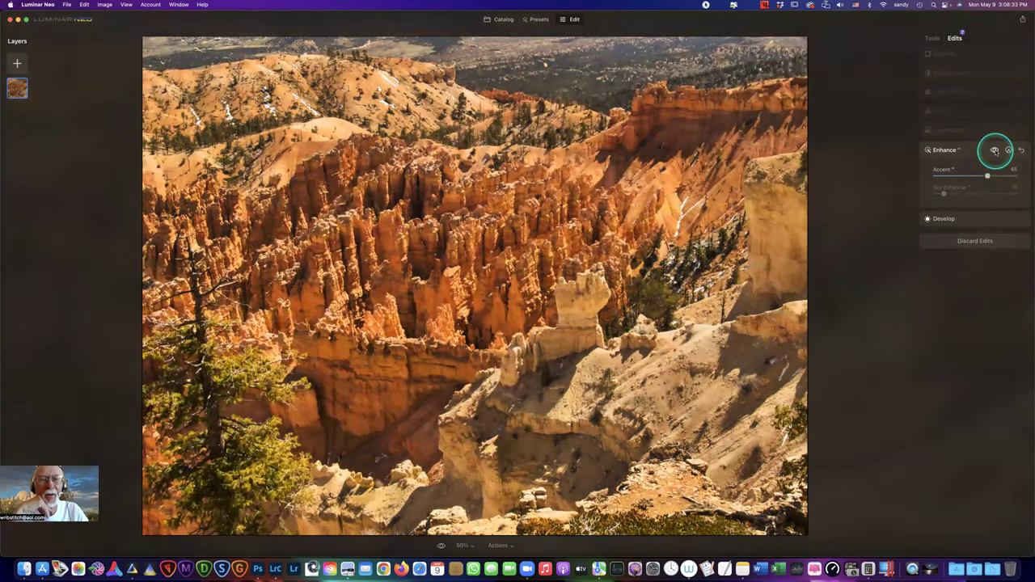
{"action": "left_click", "coordinate": [995, 150]}
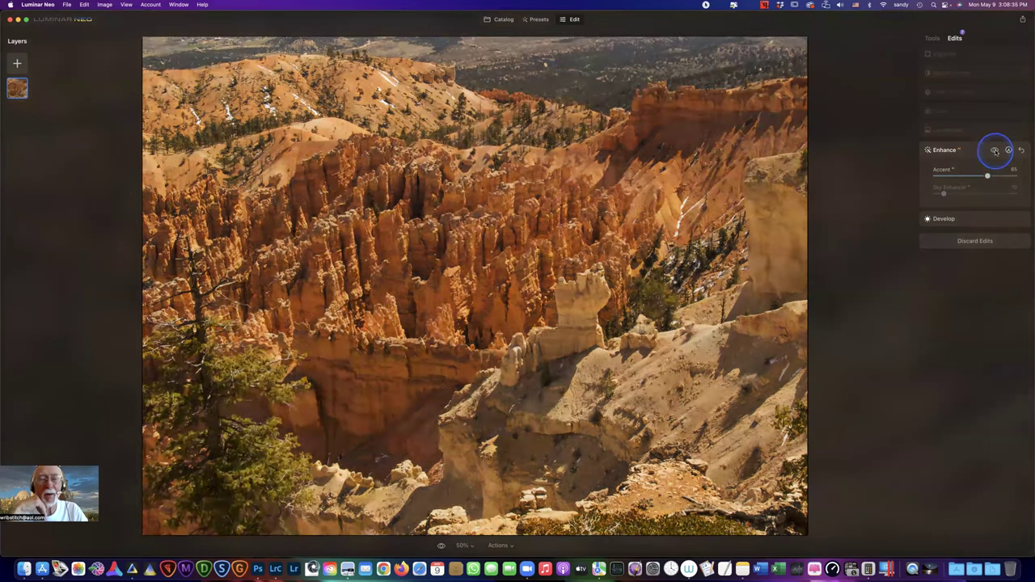
{"action": "left_click", "coordinate": [995, 151]}
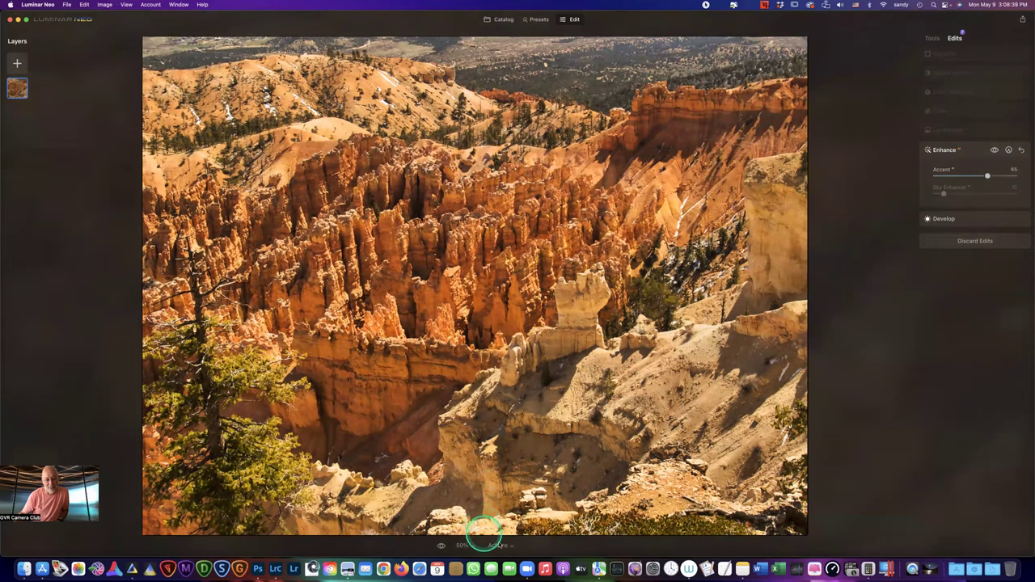
Revert the photo to its original and apply only the Enhance tool with Accent at 50
{"action": "left_click", "coordinate": [498, 545]}
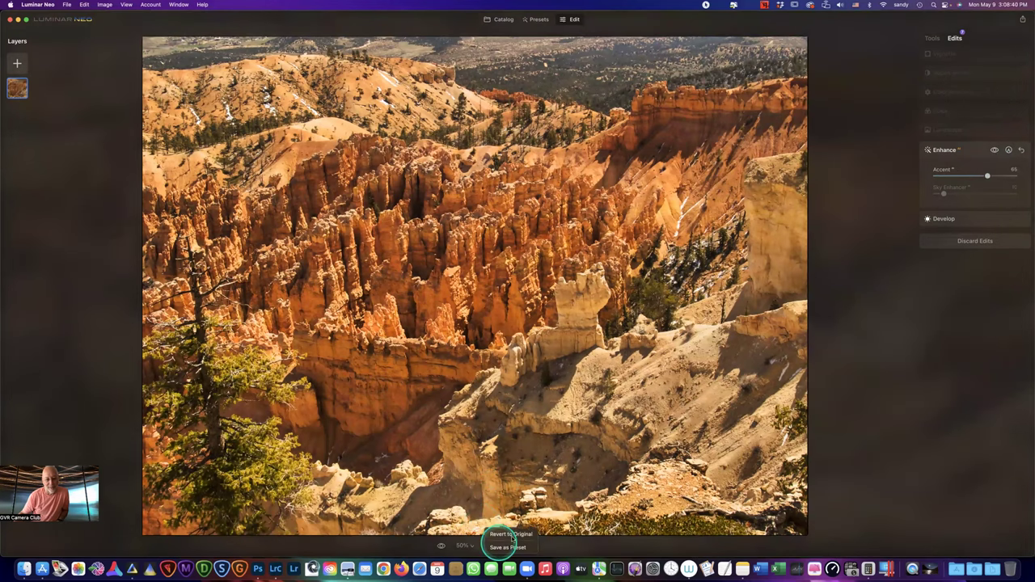
{"action": "left_click", "coordinate": [510, 534]}
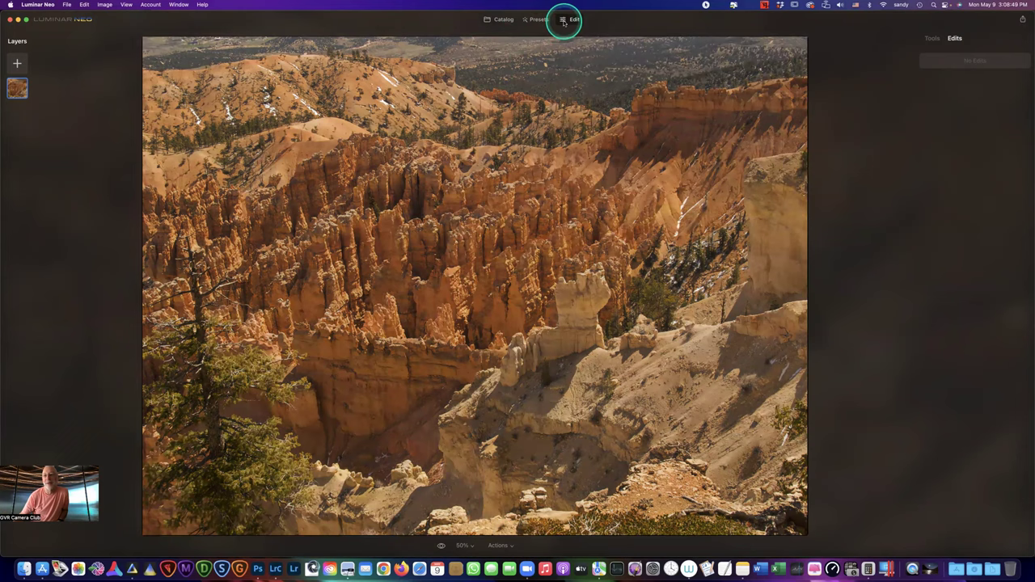
{"action": "left_click", "coordinate": [933, 38]}
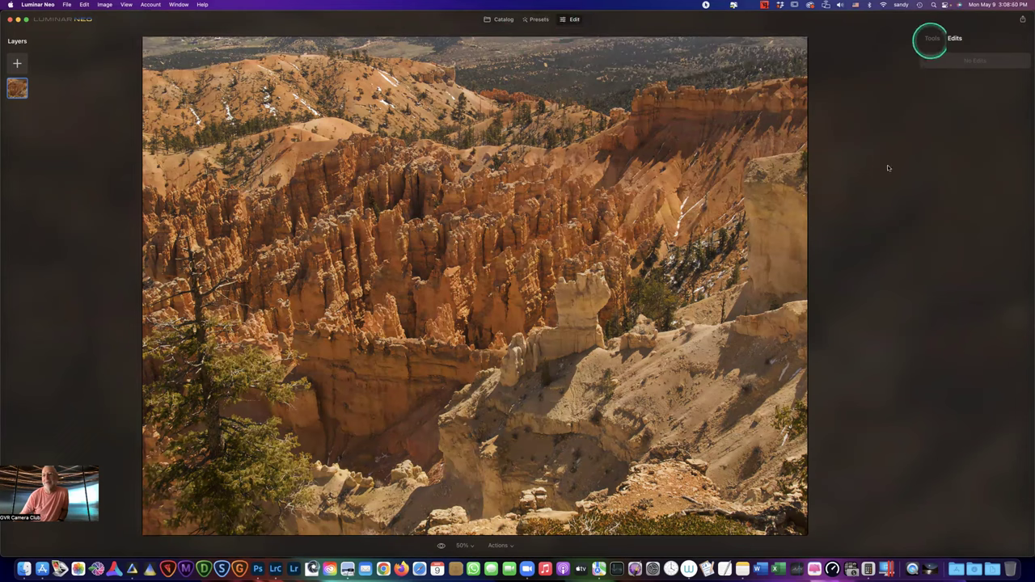
{"action": "left_click", "coordinate": [945, 100]}
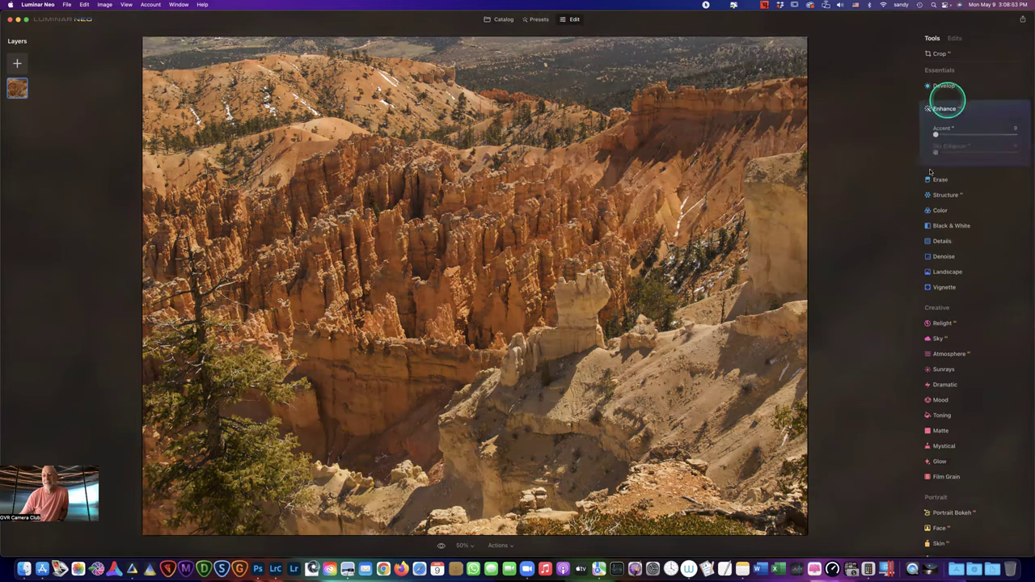
{"action": "left_click_drag", "start_coordinate": [938, 135], "coordinate": [983, 135]}
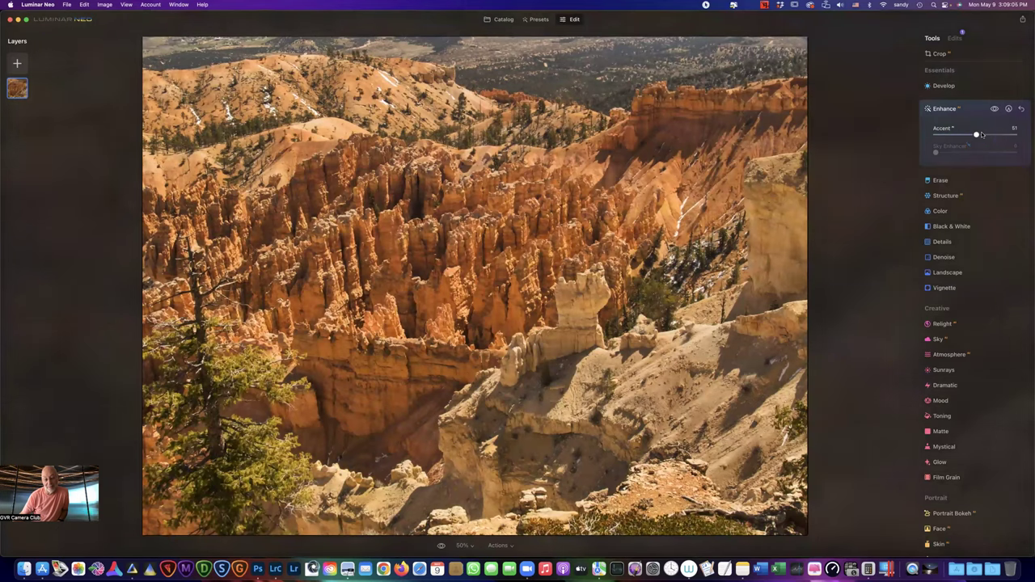
{"action": "left_click_drag", "start_coordinate": [983, 135], "coordinate": [980, 134]}
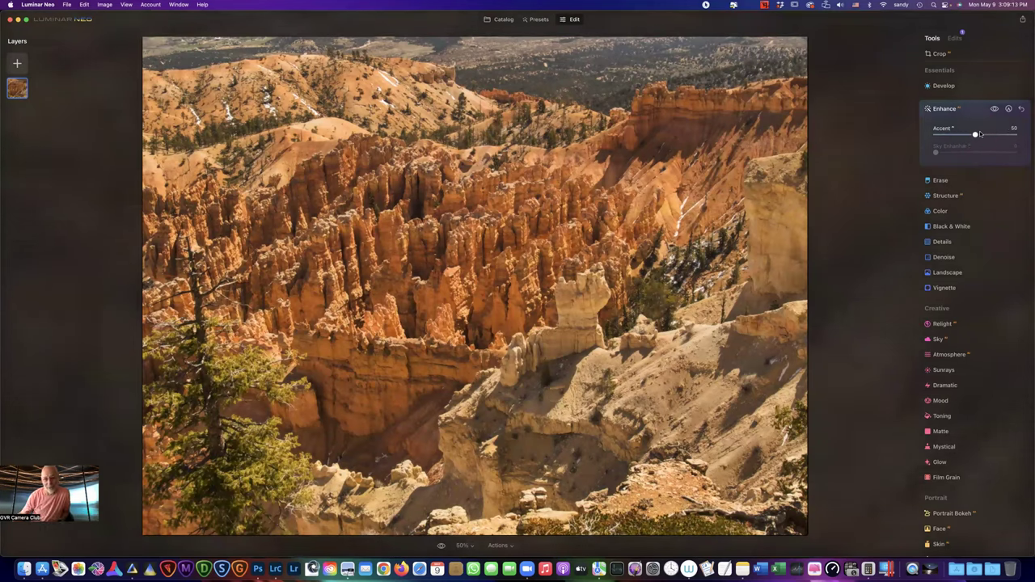
Compare the enhanced hoodoo photo with its original twice and look through the remaining editing tools
{"action": "left_click", "coordinate": [441, 546]}
{"action": "left_click", "coordinate": [441, 547]}
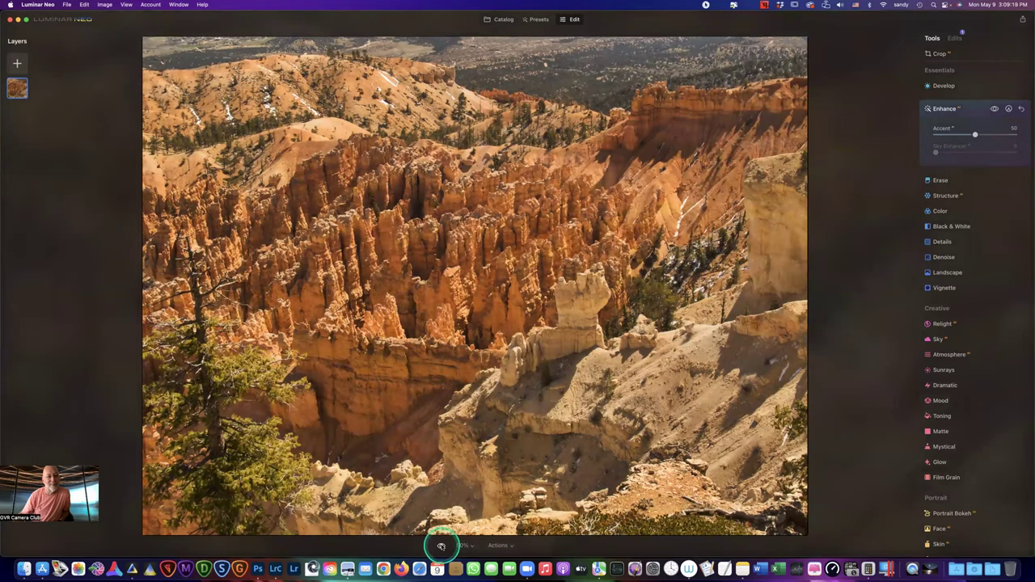
{"action": "left_click", "coordinate": [441, 547]}
{"action": "left_click", "coordinate": [441, 547]}
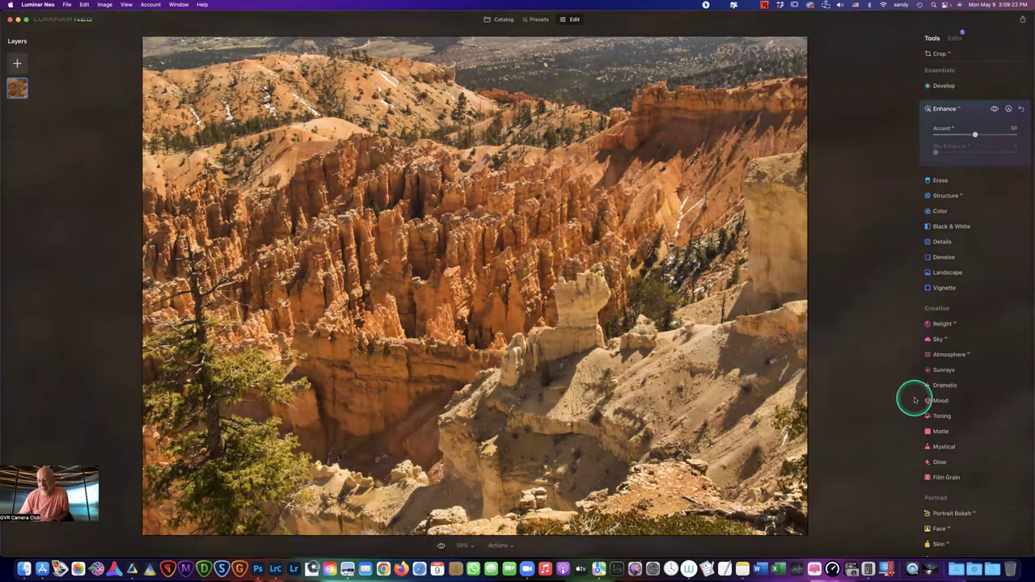
{"action": "scroll", "coordinate": [962, 405], "scroll_direction": "down", "scroll_amount": 5}
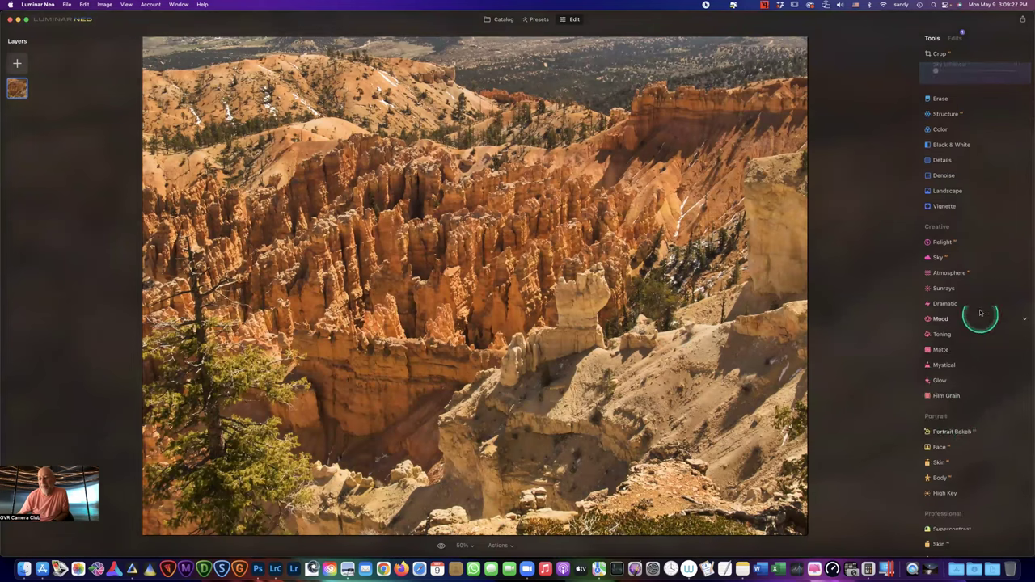
Set the Landscape adjustment's Golden Hour to 10 and Dehaze to 34, and compare the hoodoo photo with its original
{"action": "left_click", "coordinate": [943, 191]}
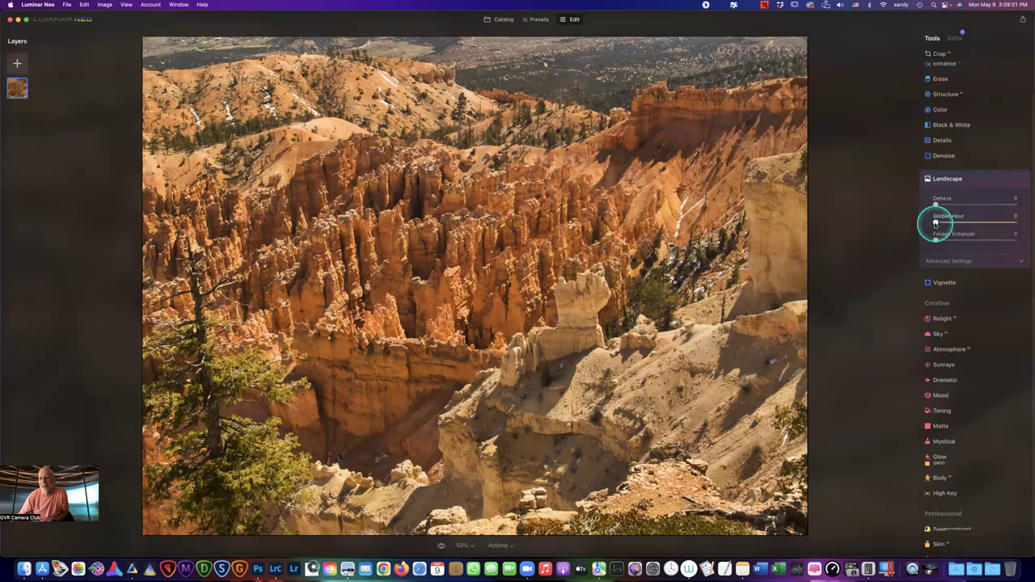
{"action": "left_click_drag", "start_coordinate": [936, 223], "coordinate": [944, 223]}
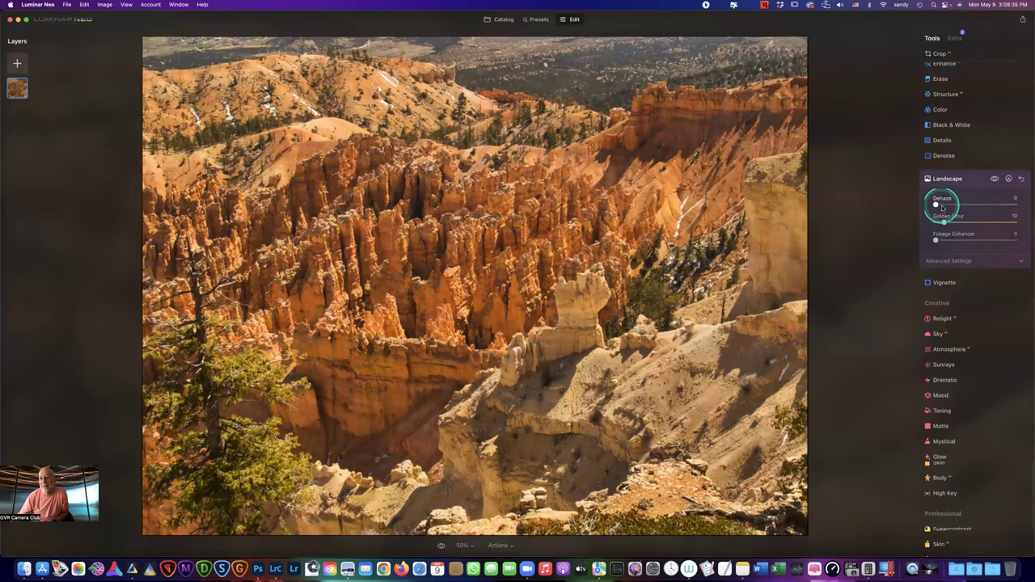
{"action": "left_click_drag", "start_coordinate": [935, 204], "coordinate": [964, 205]}
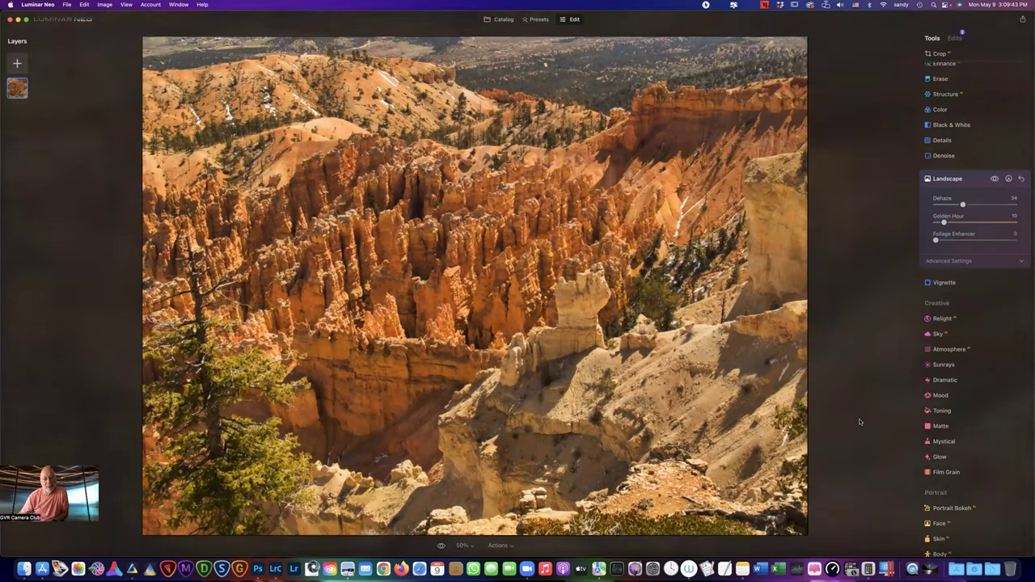
{"action": "left_click", "coordinate": [440, 545]}
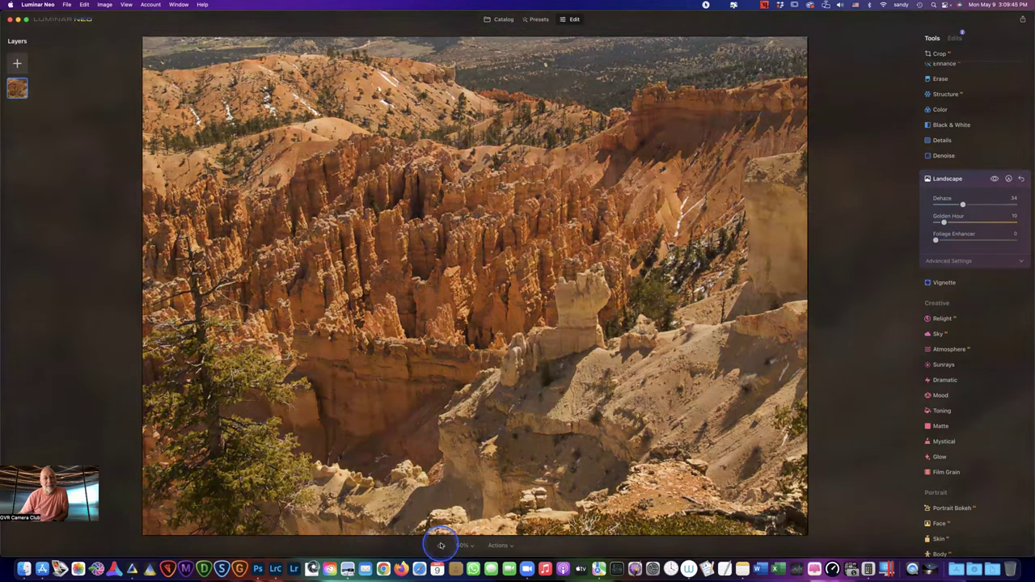
{"action": "left_click", "coordinate": [441, 545]}
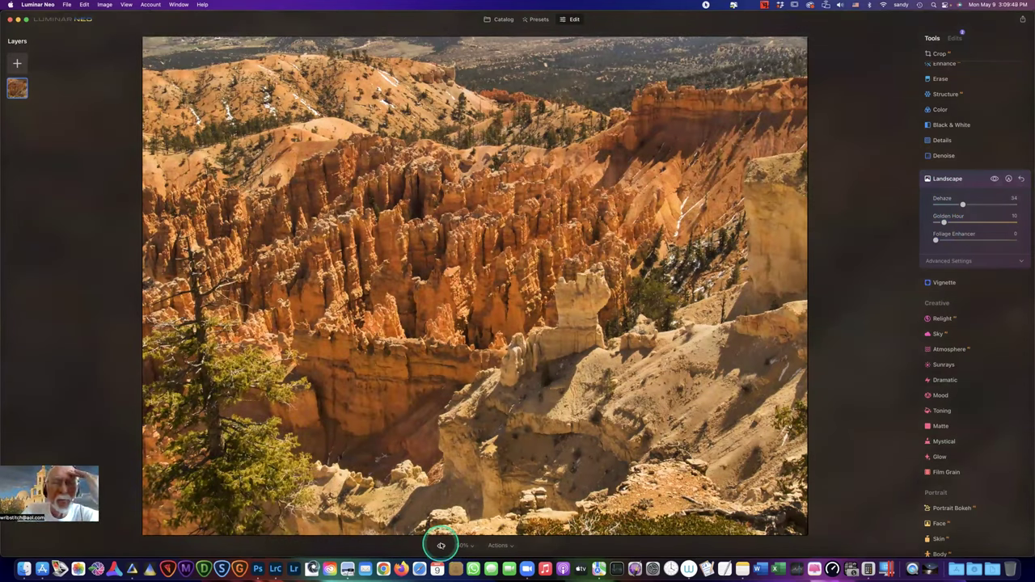
Switch to Preview and open the fourth photo in Photoshop as a docked document, closing the previous document without saving
{"action": "left_click", "coordinate": [52, 38]}
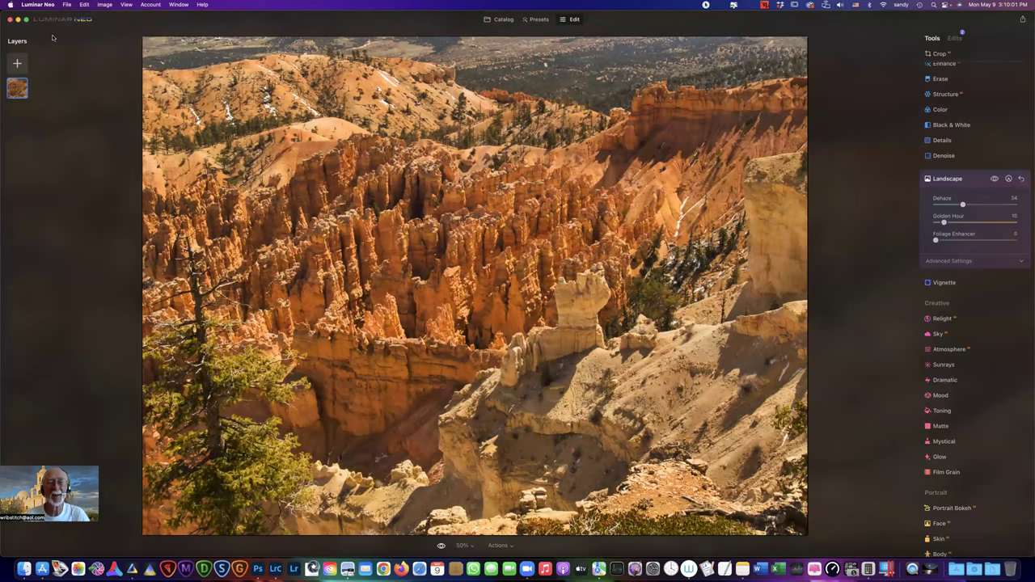
{"action": "left_click", "coordinate": [38, 5]}
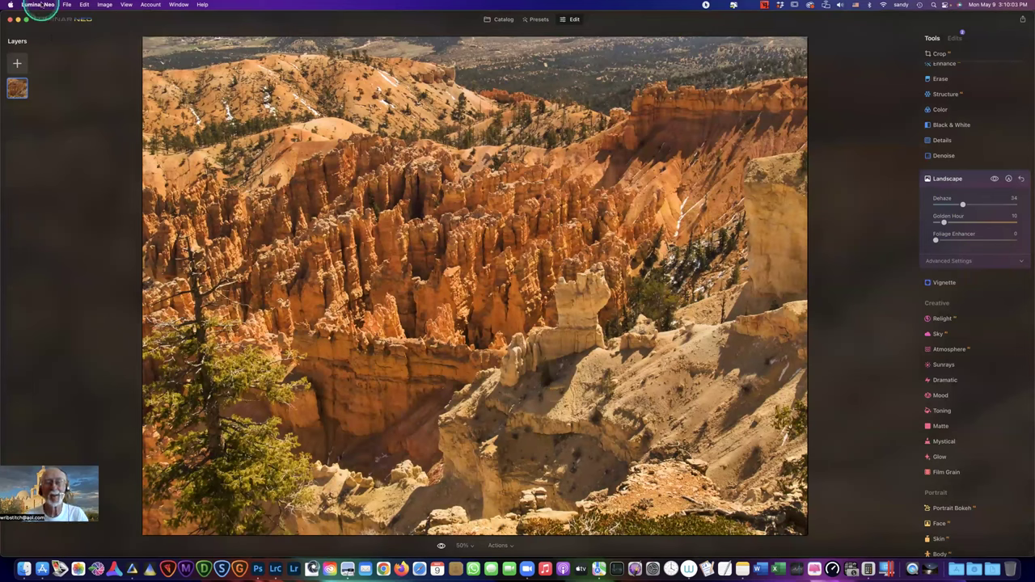
{"action": "left_click", "coordinate": [47, 111]}
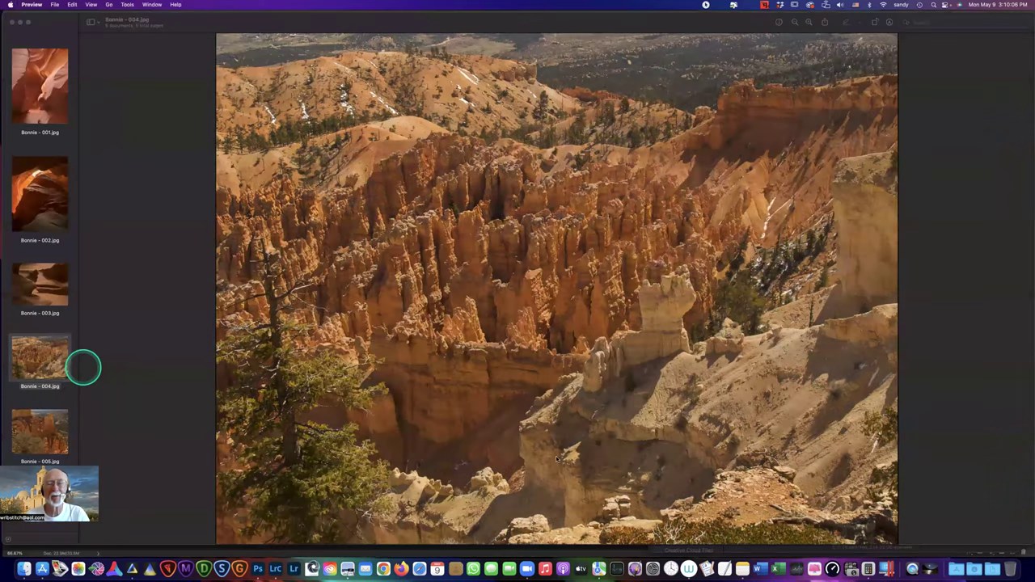
{"action": "left_click_drag", "start_coordinate": [41, 357], "coordinate": [257, 568]}
{"action": "left_click", "coordinate": [495, 229]}
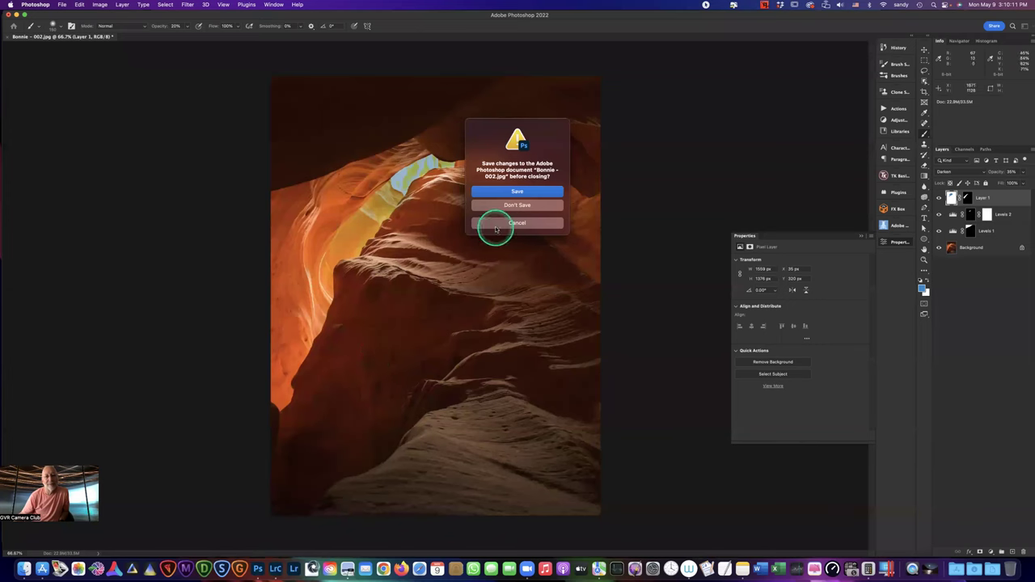
{"action": "left_click", "coordinate": [493, 204]}
{"action": "left_click", "coordinate": [162, 77]}
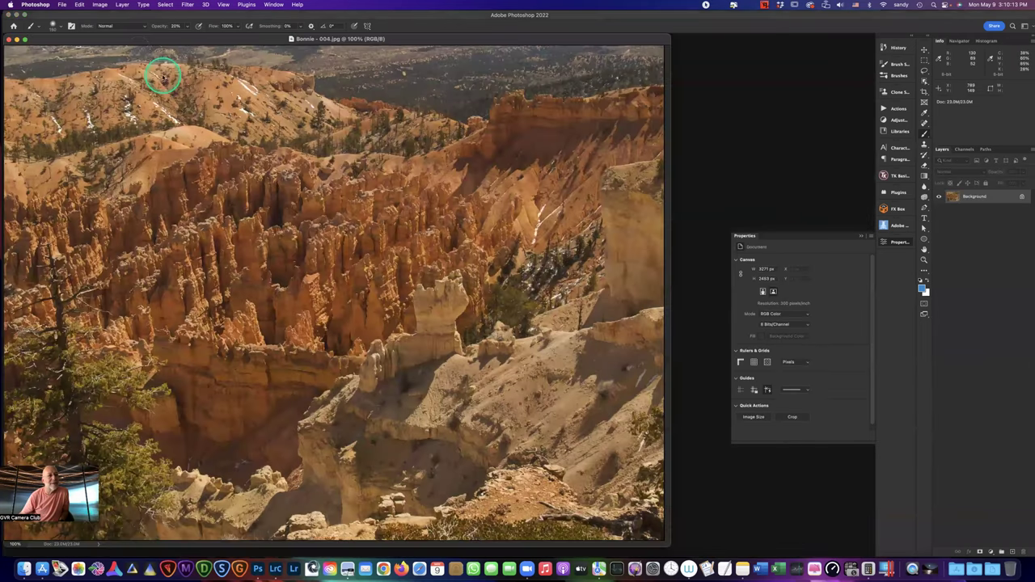
{"action": "double_click", "coordinate": [307, 40]}
{"action": "left_click_drag", "start_coordinate": [307, 40], "coordinate": [96, 11]}
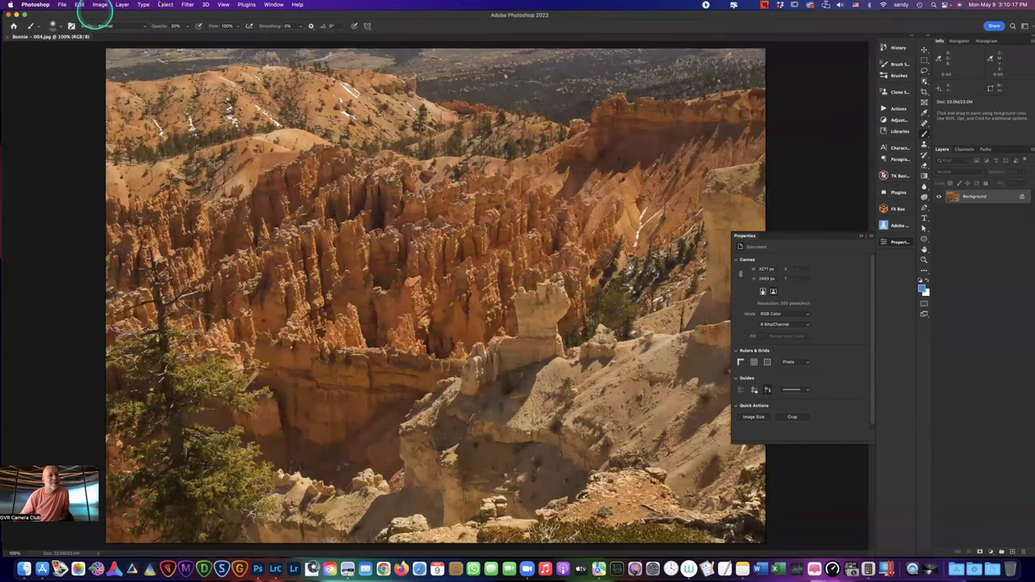
Apply Camera Raw adjustments to the photo: Temperature +8, Contrast +25, Clarity +21, Dehaze +28, Vibrance +11 and Saturation +2
{"action": "left_click", "coordinate": [187, 4]}
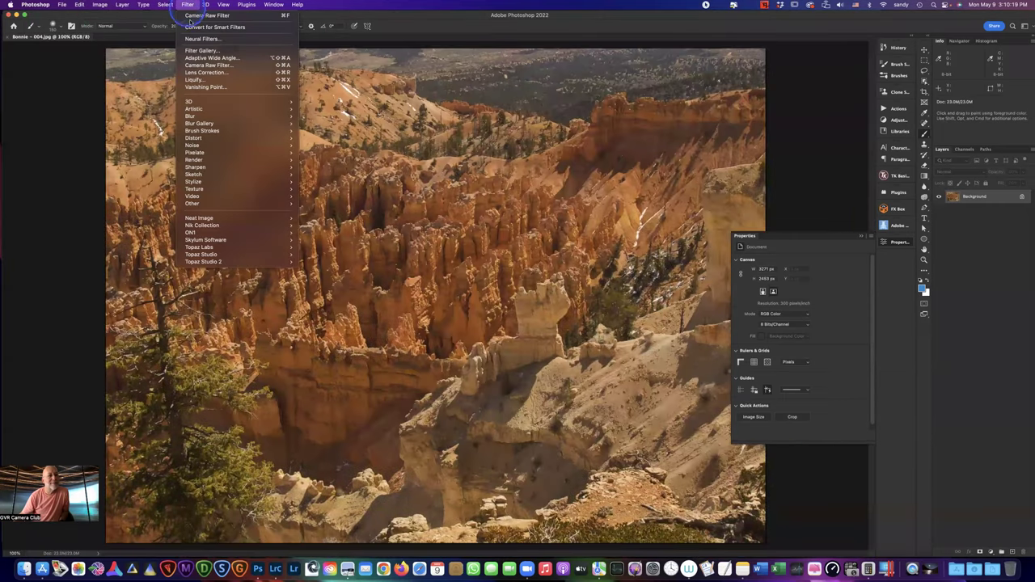
{"action": "left_click", "coordinate": [204, 64]}
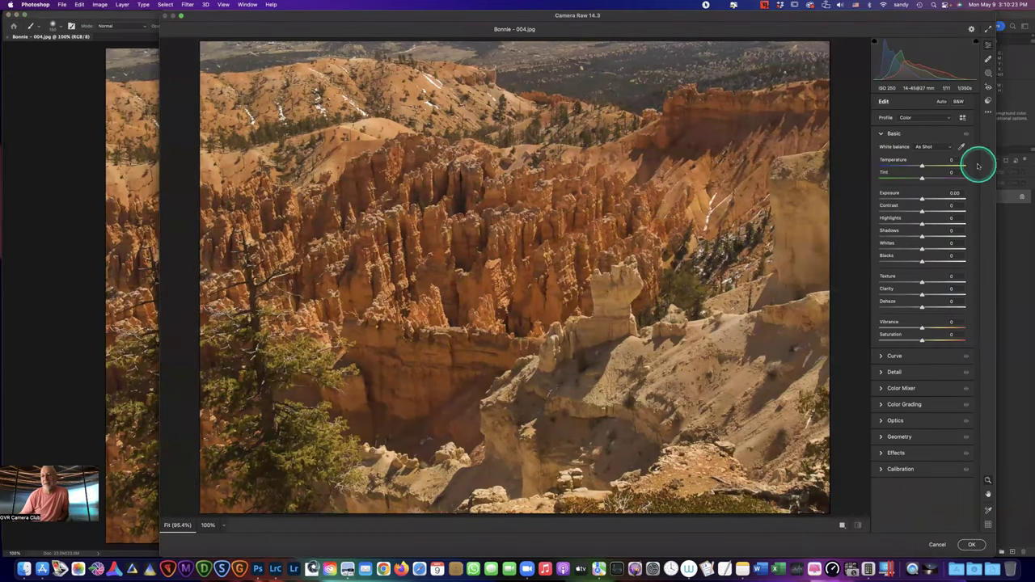
{"action": "left_click_drag", "start_coordinate": [923, 164], "coordinate": [925, 164]}
{"action": "left_click", "coordinate": [924, 212]}
{"action": "left_click_drag", "start_coordinate": [925, 212], "coordinate": [932, 212]}
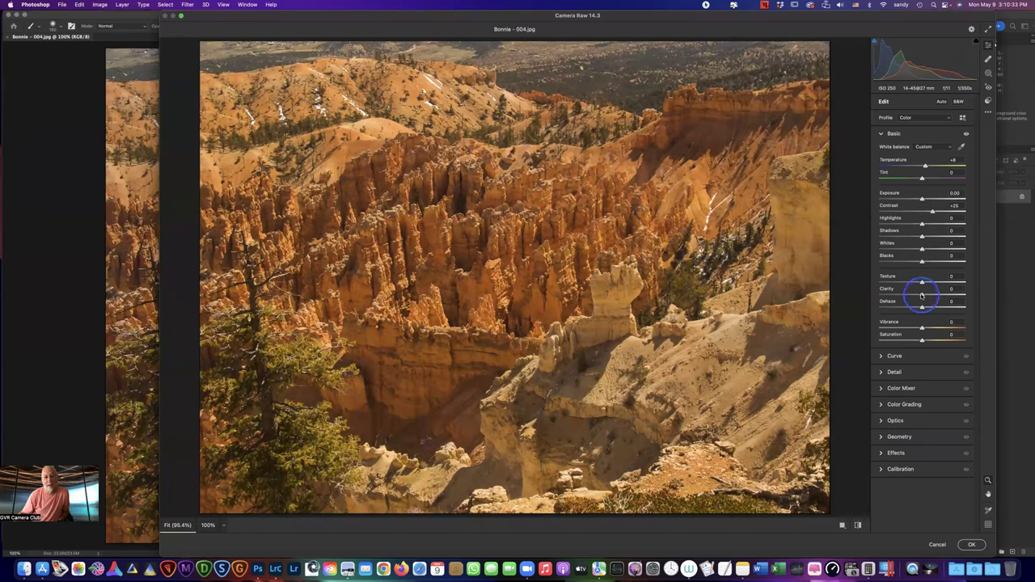
{"action": "left_click_drag", "start_coordinate": [924, 296], "coordinate": [926, 328]}
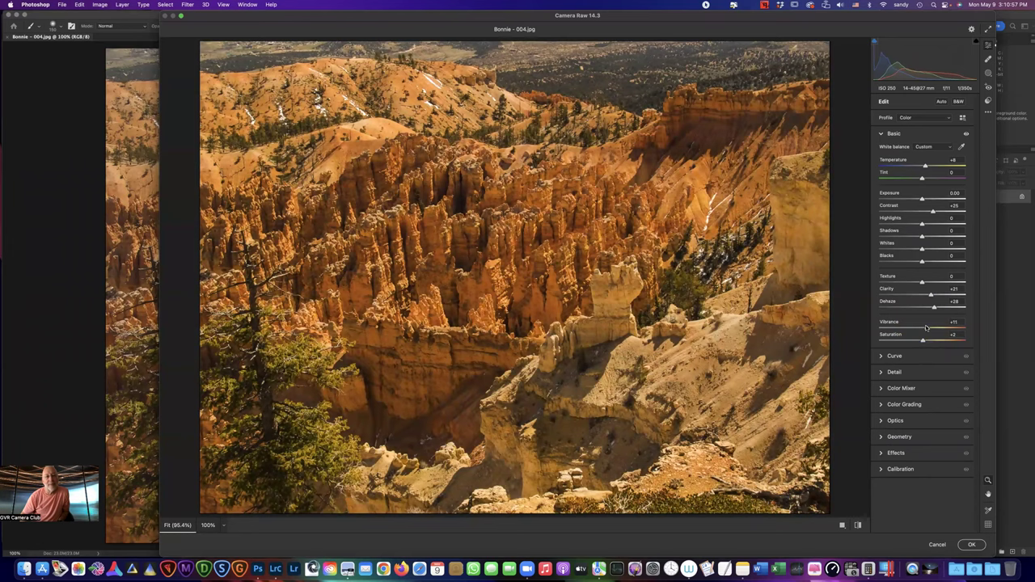
Compare the Camera Raw adjustments with the original photo and dismiss the filter, discarding all changes
{"action": "key", "text": "backslash"}
{"action": "key", "text": "backslash"}
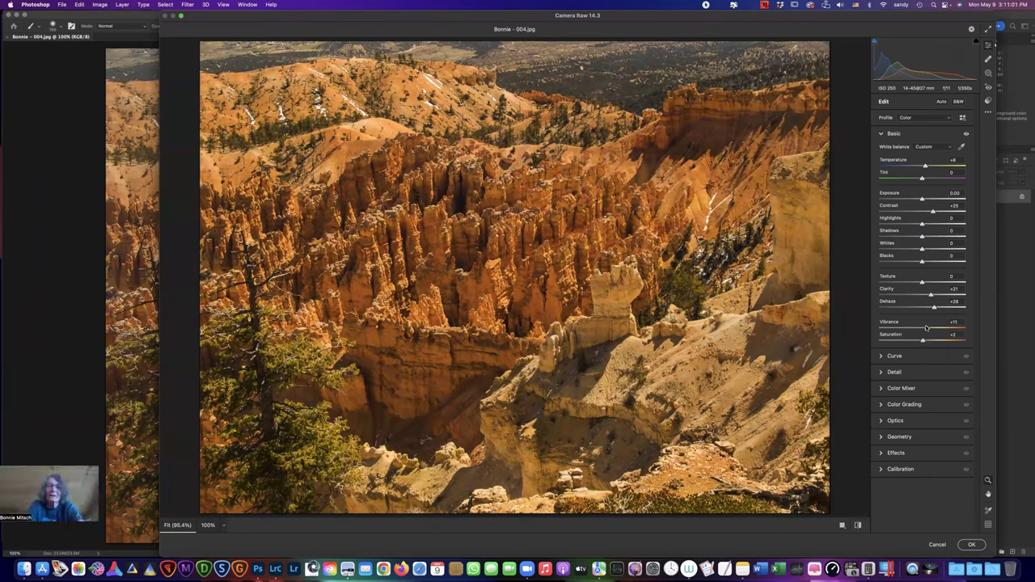
{"action": "key", "text": "backslash"}
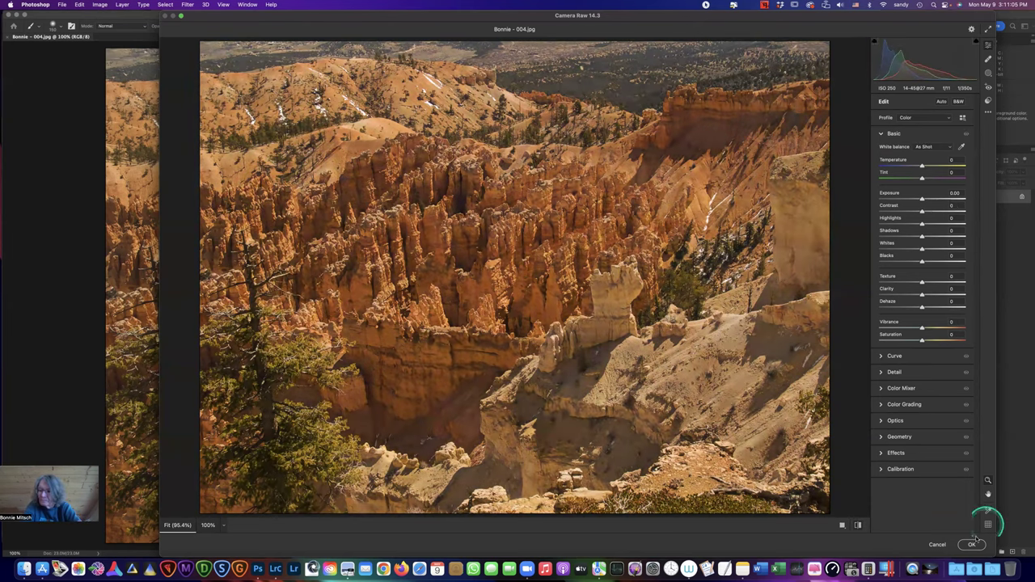
{"action": "left_click", "coordinate": [937, 545]}
{"action": "left_click", "coordinate": [542, 227]}
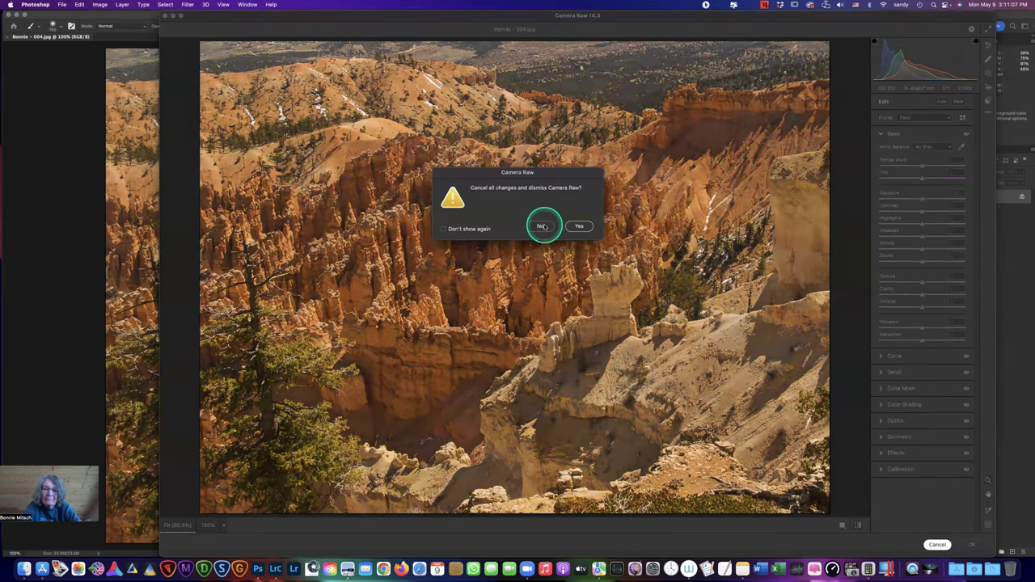
{"action": "left_click", "coordinate": [579, 226]}
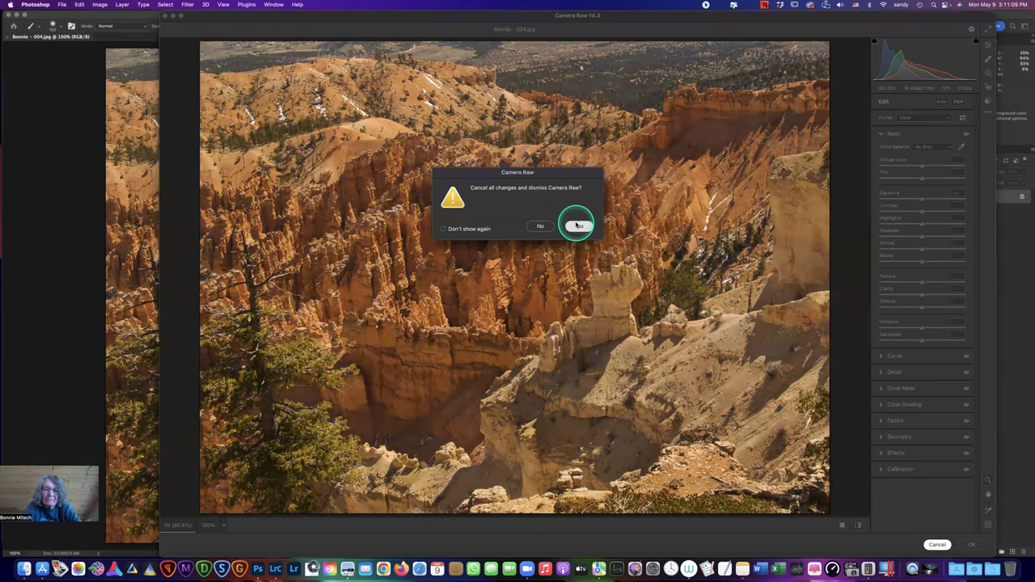
Close the canyon photo in Photoshop and view the fifth photo, the tall hoodoo spire, in Preview
{"action": "key", "text": "super+w"}
{"action": "left_click", "coordinate": [340, 222]}
{"action": "left_click", "coordinate": [27, 424]}
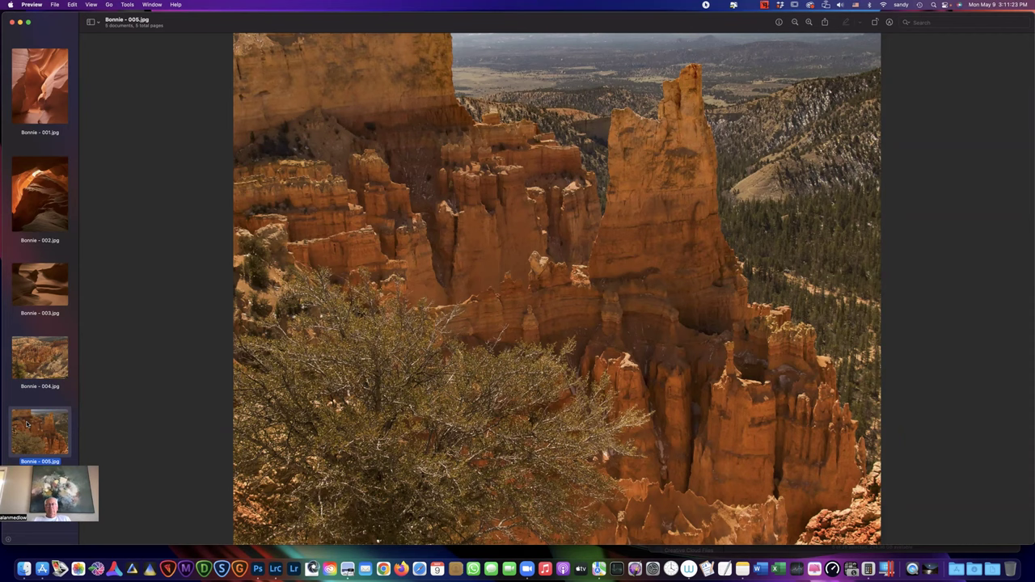
{"action": "left_click_drag", "start_coordinate": [27, 424], "coordinate": [260, 191]}
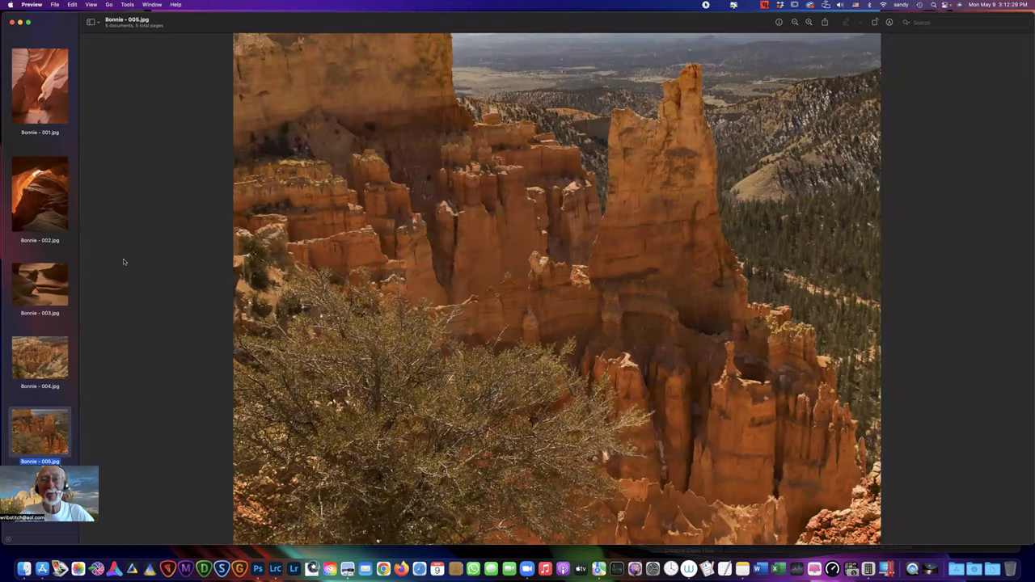
Quit Preview and display the first Quick Collection photo, the foggy beach, full screen in Lightroom Classic
{"action": "key", "text": "super+q"}
{"action": "left_click", "coordinate": [862, 469]}
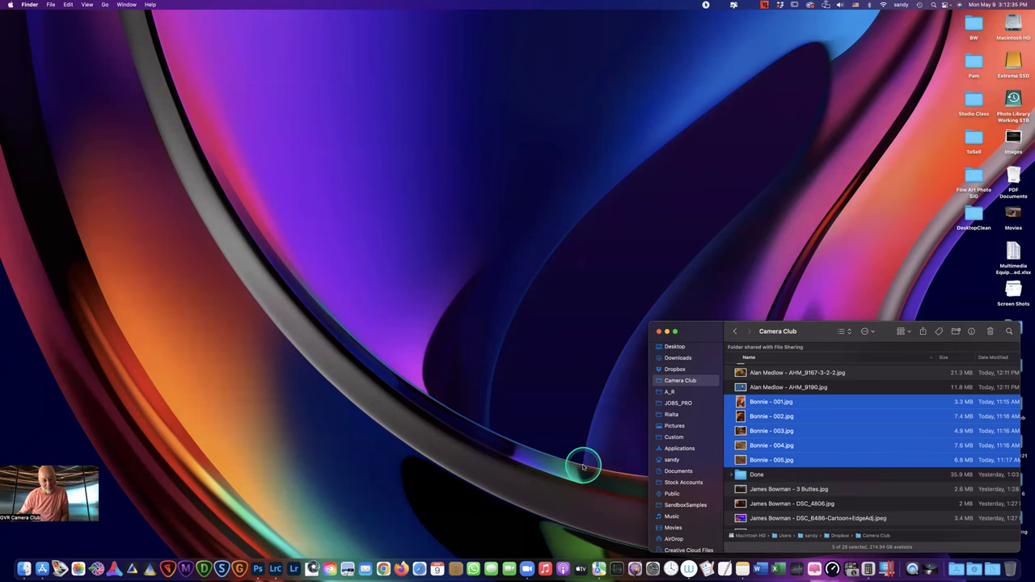
{"action": "left_click", "coordinate": [275, 571]}
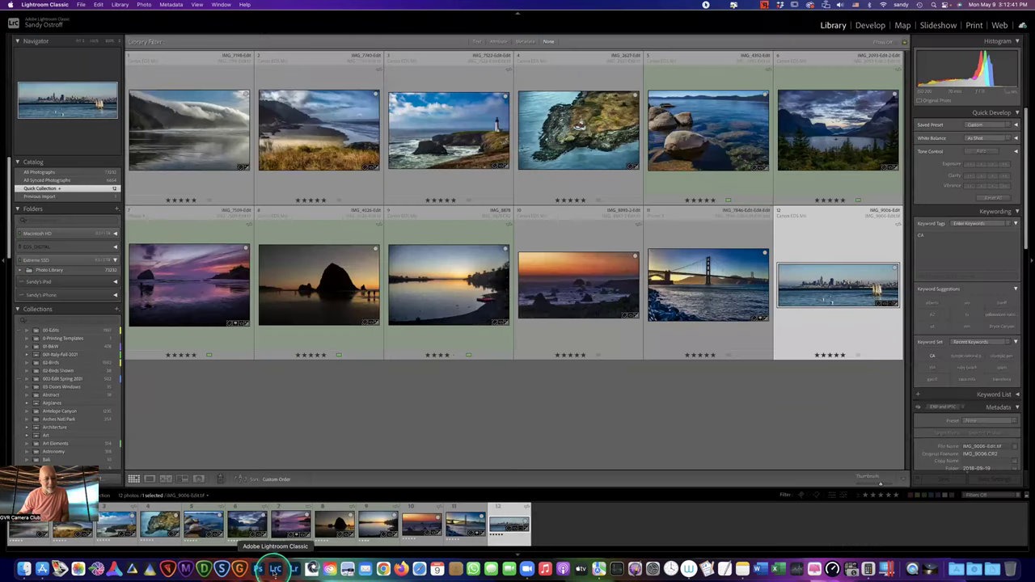
{"action": "left_click", "coordinate": [214, 137]}
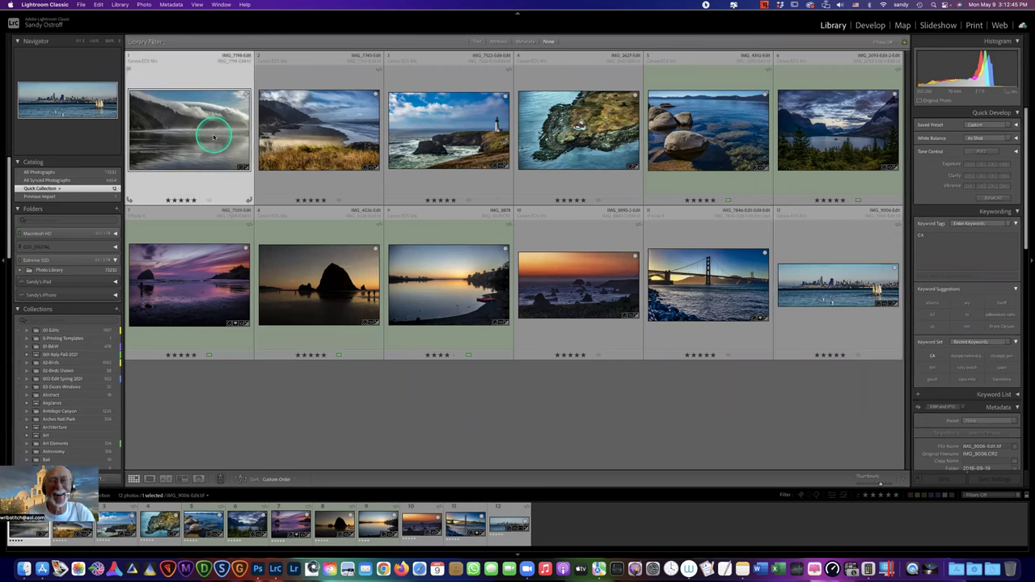
{"action": "key", "text": "f"}
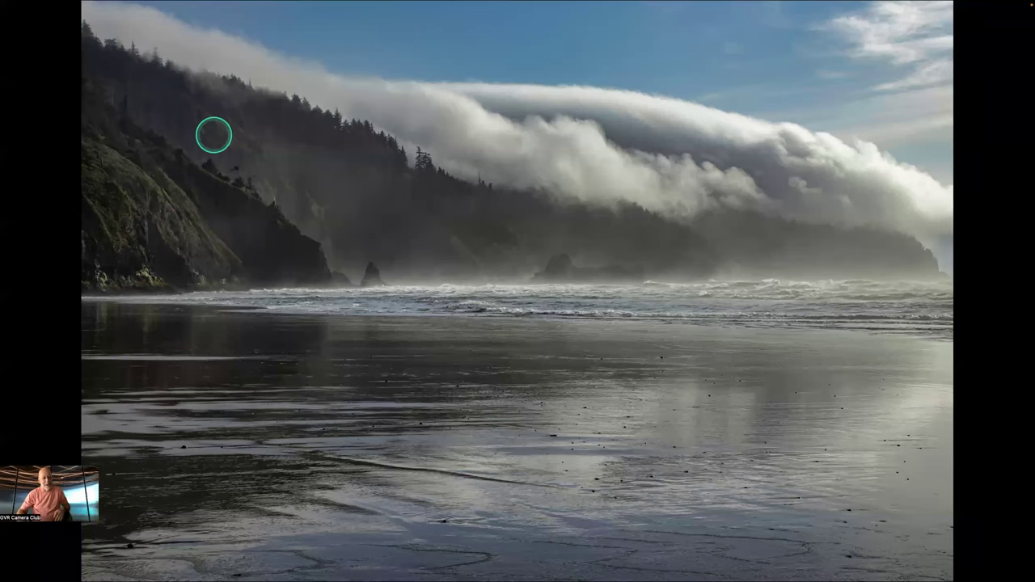